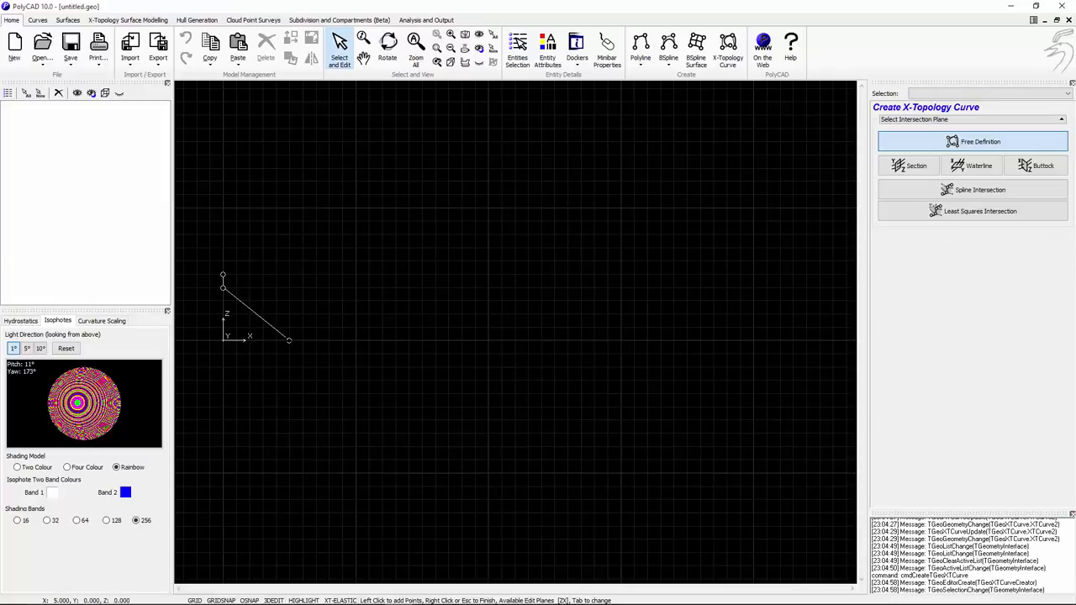
Step: Complete the centreline profile curve with points at X/Z 5/0, 35/0, 40/4 and 40/5
click(289, 341)
click(687, 341)
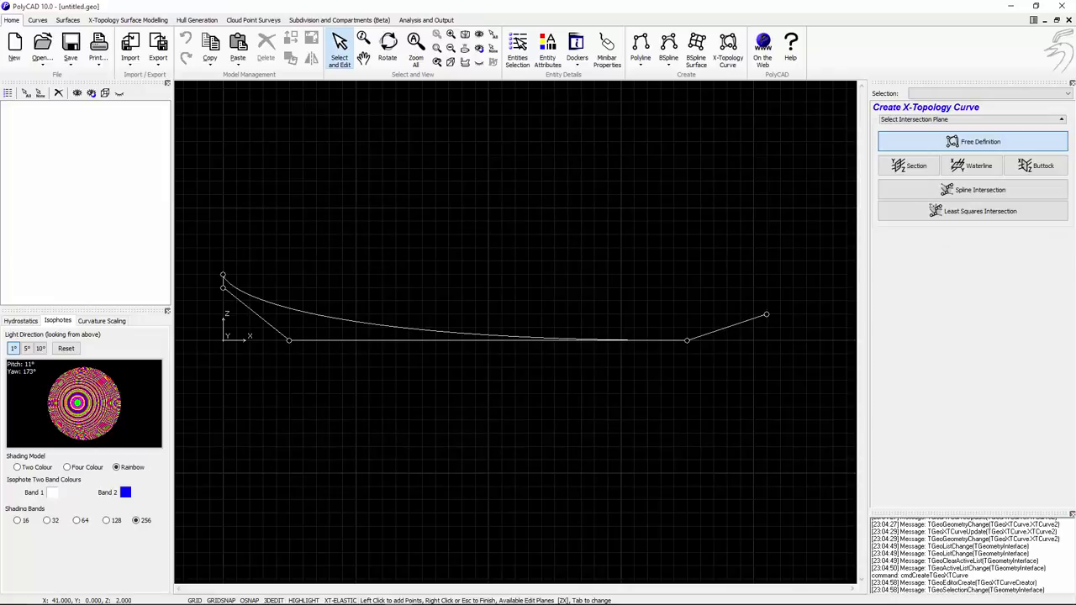
click(753, 287)
click(752, 275)
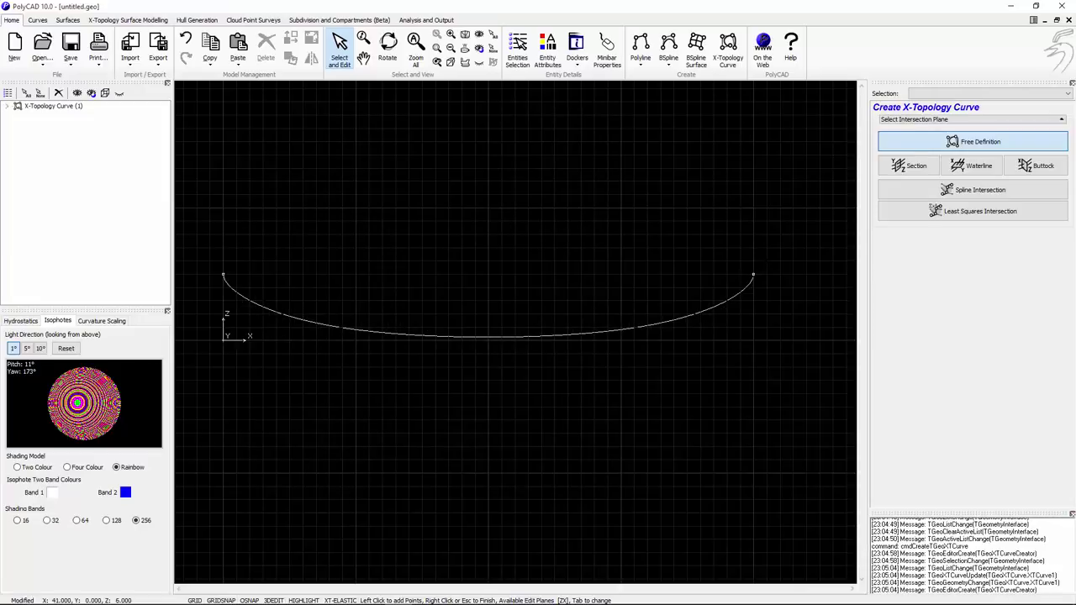
right_click(761, 255)
Step: Convert the centreline profile curve to a polyline curve
right_click(549, 230)
mouse_move(593, 233)
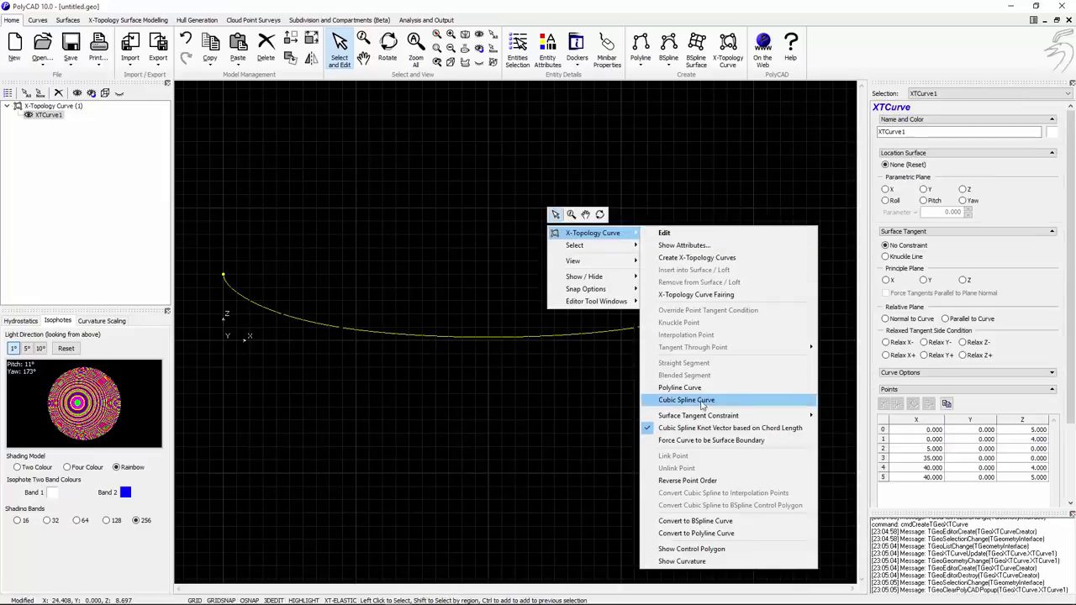
click(680, 387)
Step: Create a free X-Topology curve on the base plane through X/Y 0/0, 5/5, 35/5 and 40/0
click(387, 47)
drag(447, 107, 536, 428)
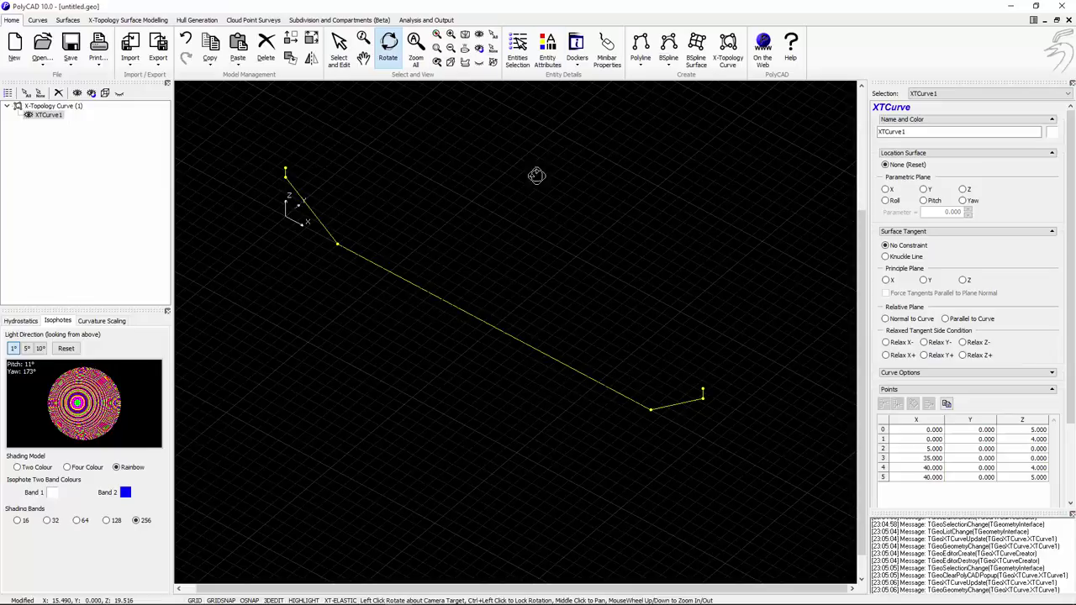
drag(541, 177, 567, 233)
click(721, 52)
click(233, 274)
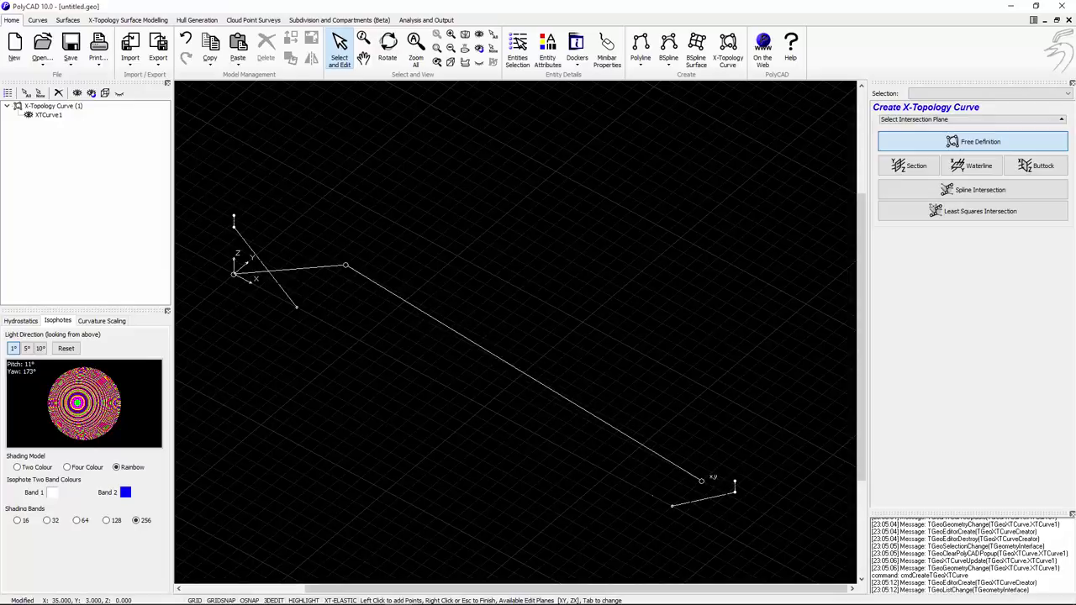
click(720, 464)
click(735, 539)
right_click(697, 397)
Step: Make the segment between the two middle points of the base-plane curve straight
click(388, 48)
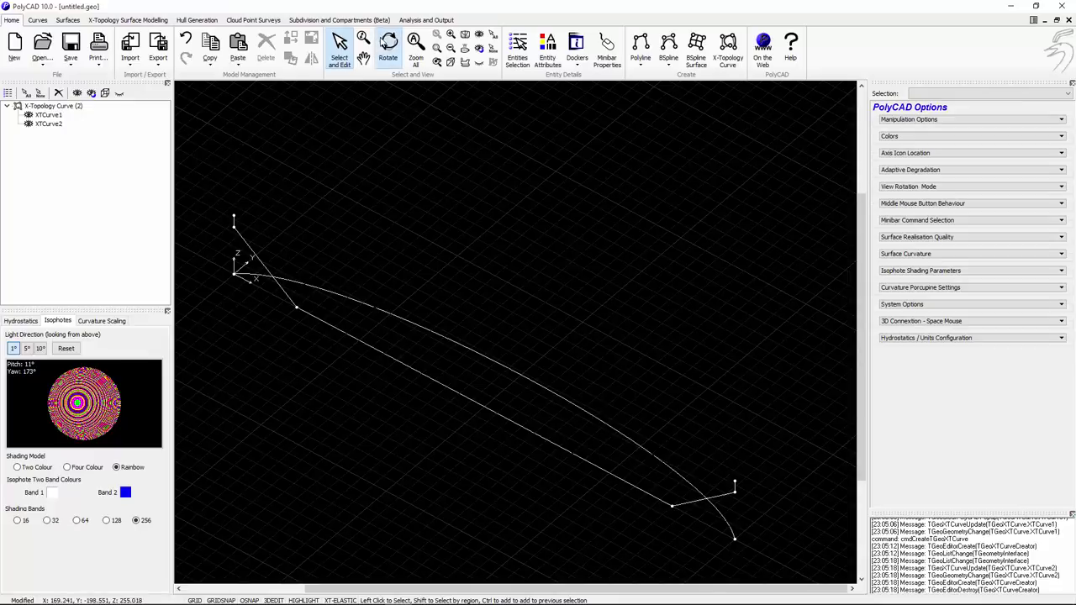
drag(513, 185, 622, 277)
click(338, 48)
click(458, 333)
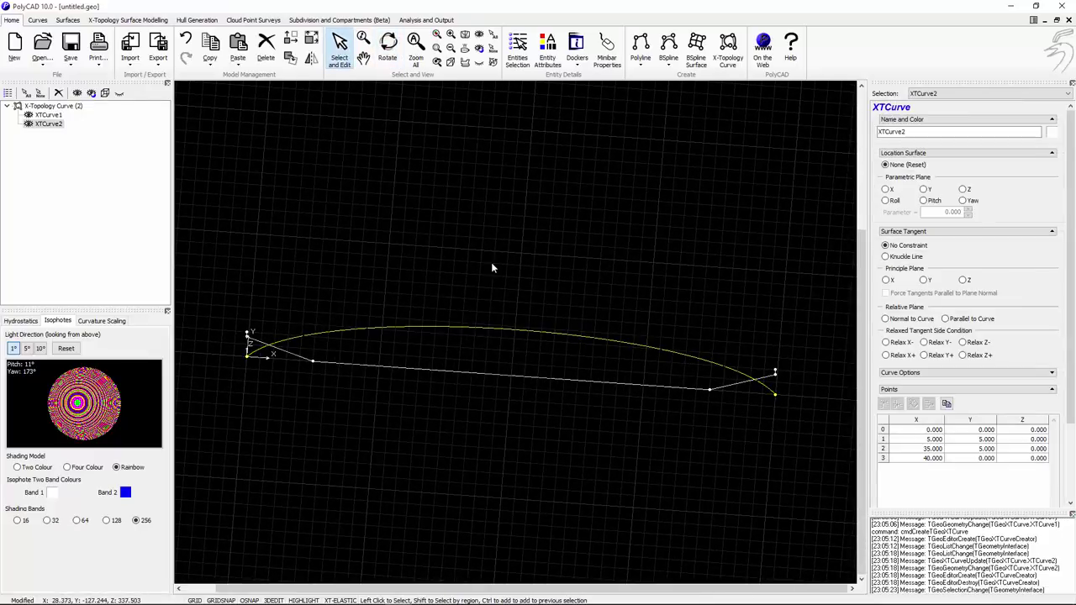
shift+drag(761, 347, 760, 347)
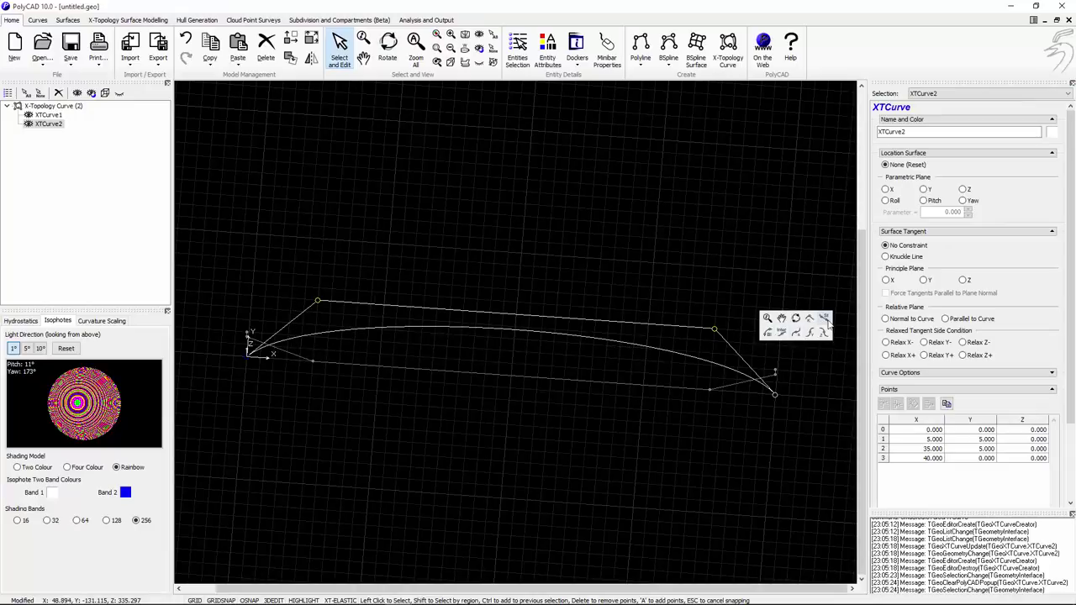
click(820, 323)
Step: Set the tangents at both end points of the base-plane curve to the transverse Y direction
shift+drag(235, 343, 250, 357)
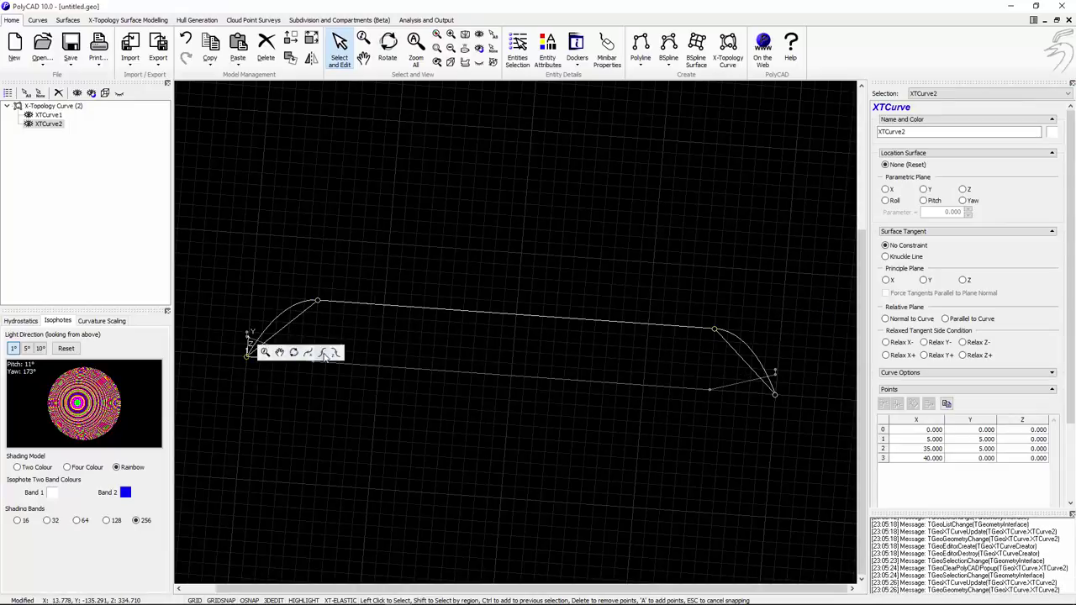
click(260, 356)
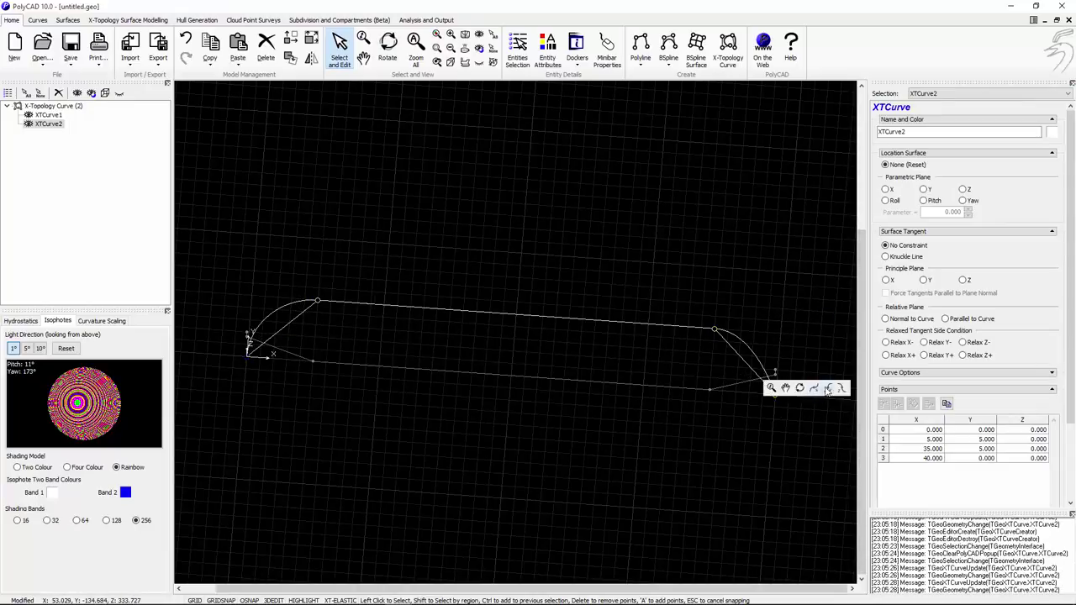
click(776, 385)
Step: Copy the base-plane curve and translate the copy 5.00 in Z
click(388, 47)
drag(487, 166, 733, 247)
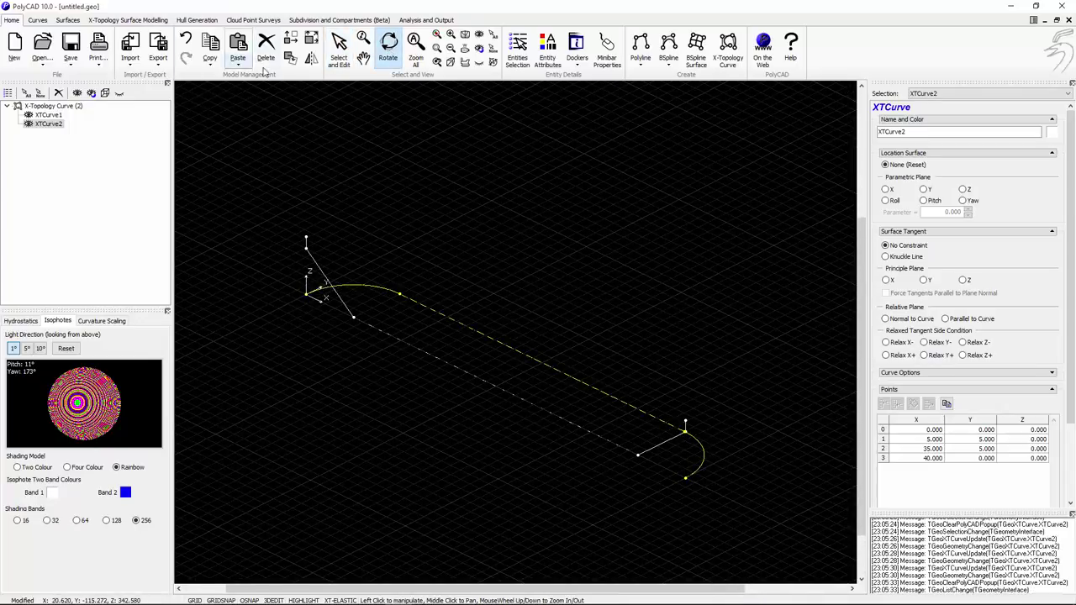
click(290, 37)
click(986, 163)
text(5)
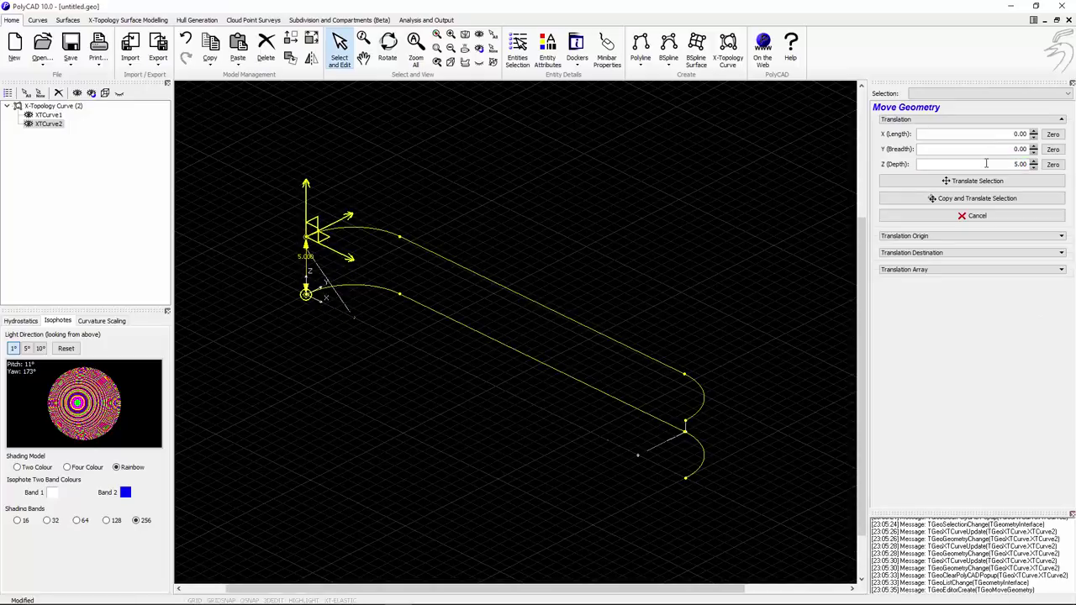
click(996, 201)
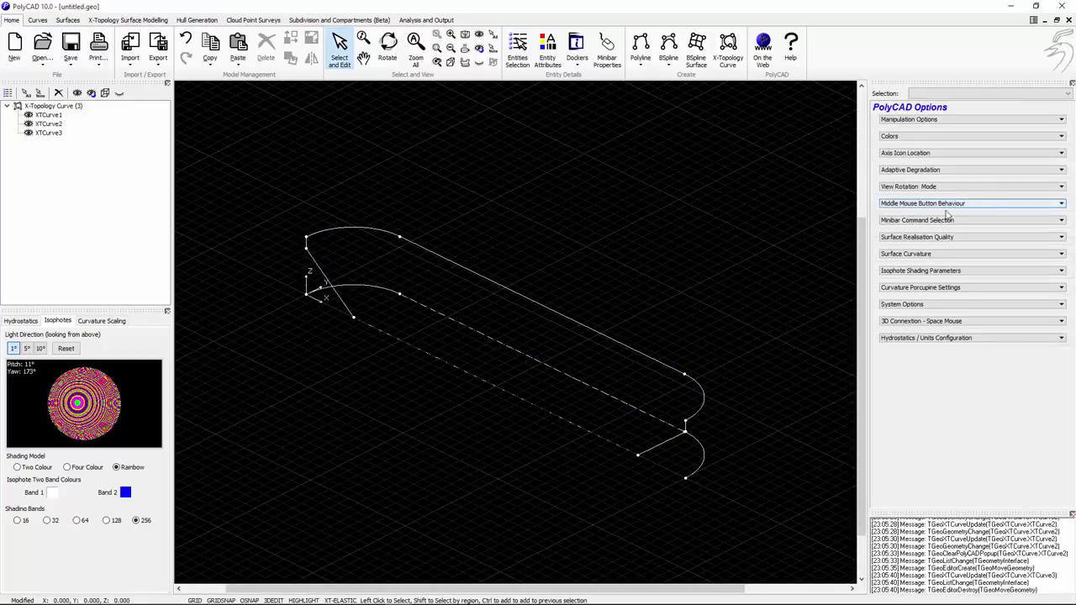
Step: Move the lower rounded curve by -0.50 in Y
click(601, 376)
click(290, 57)
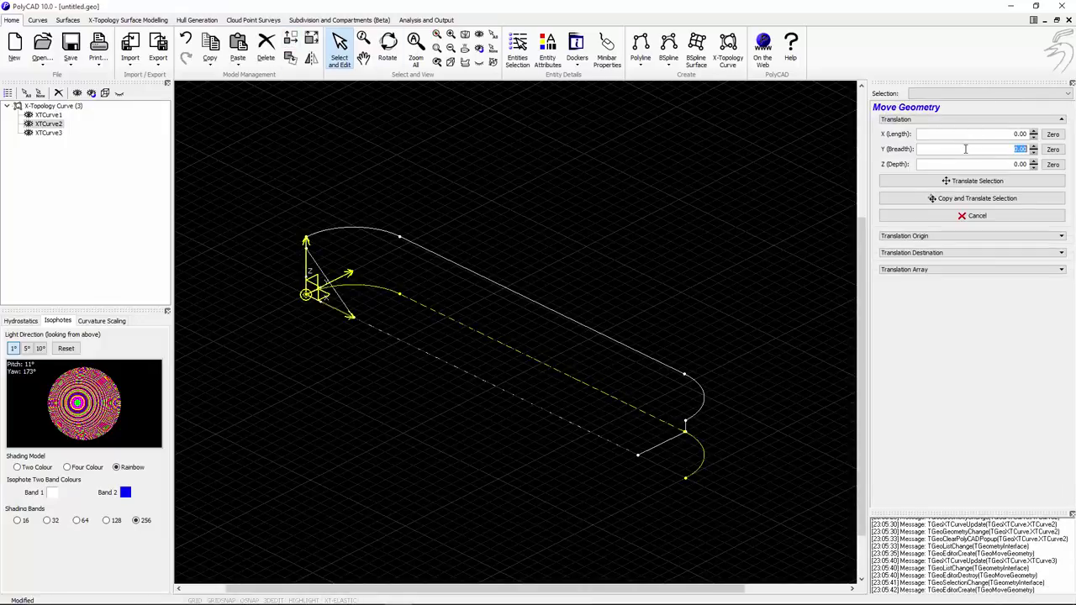
key(BackSpace)
text(-0.50)
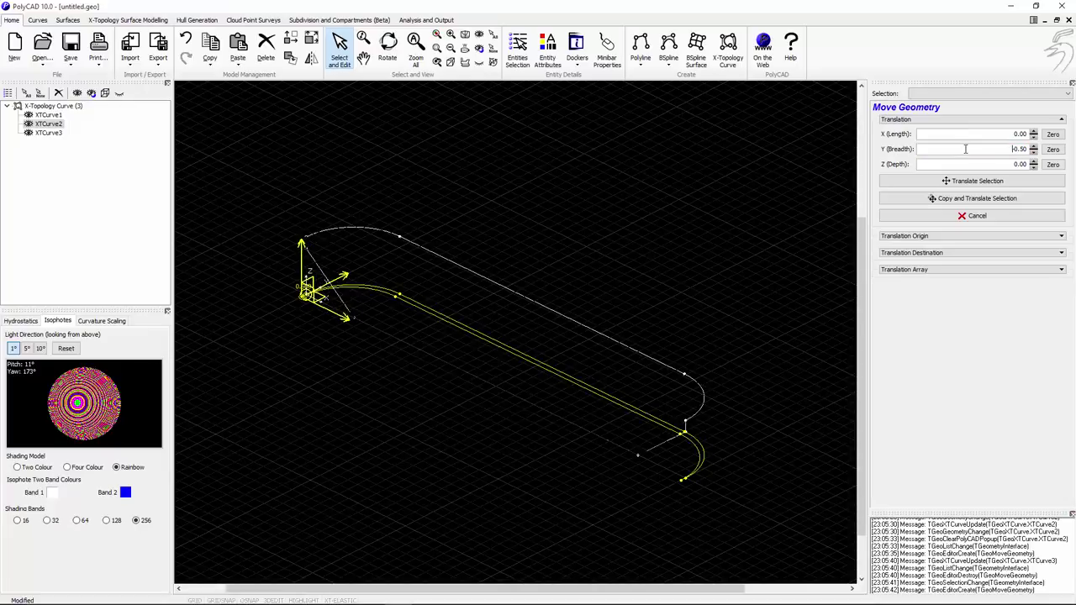
click(975, 180)
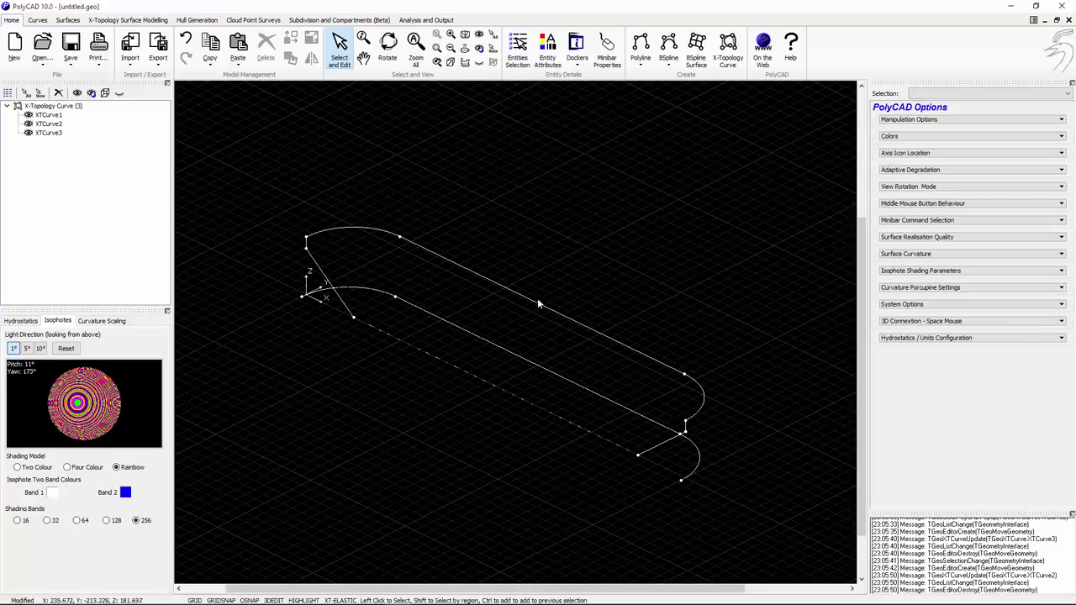
click(406, 348)
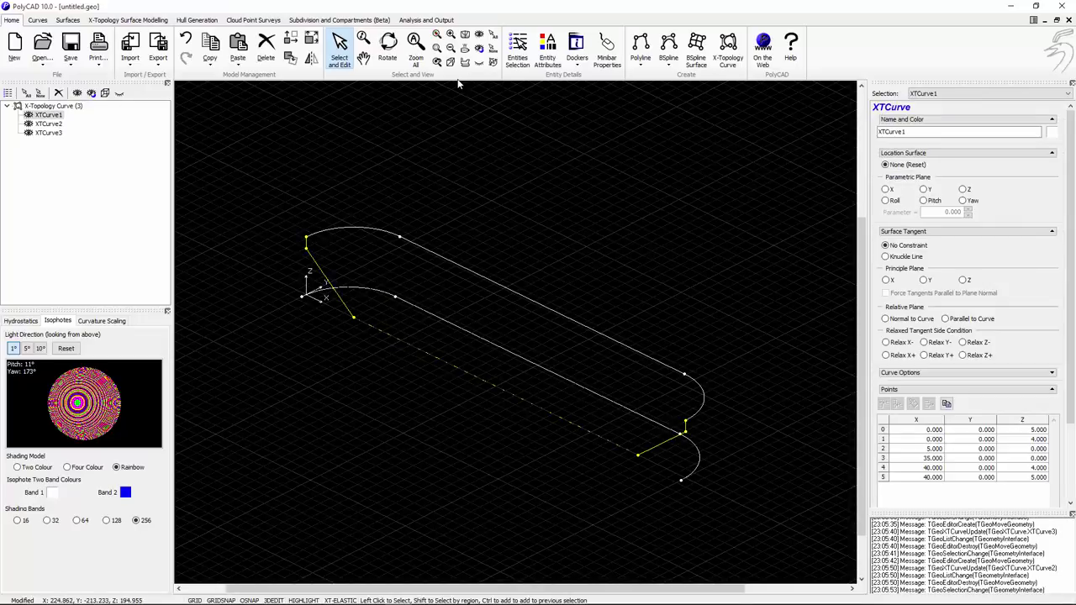
click(479, 63)
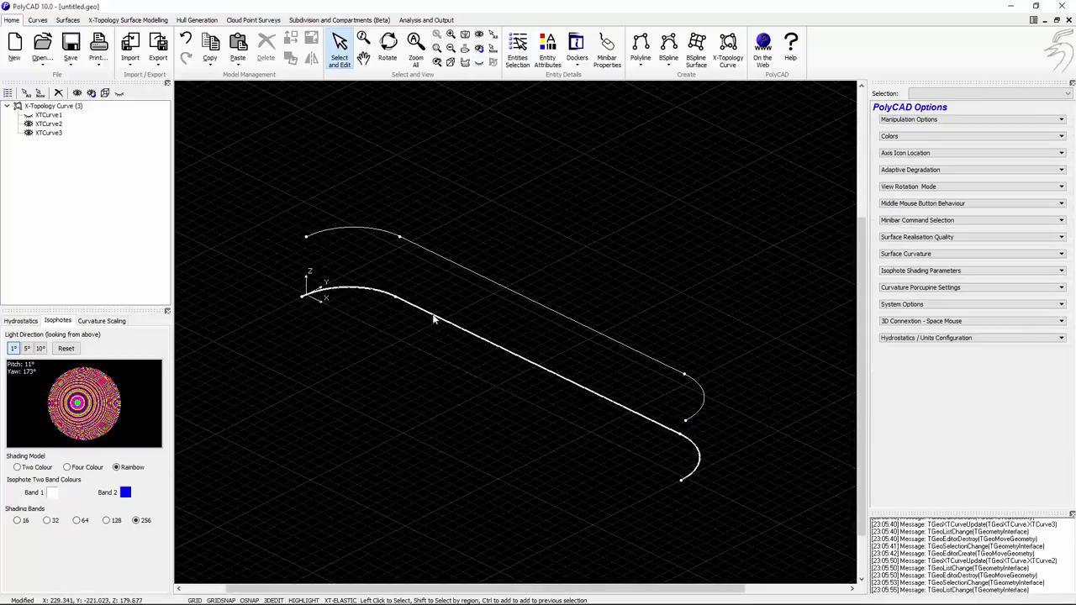
click(435, 316)
ctrl+click(474, 275)
right_click(493, 194)
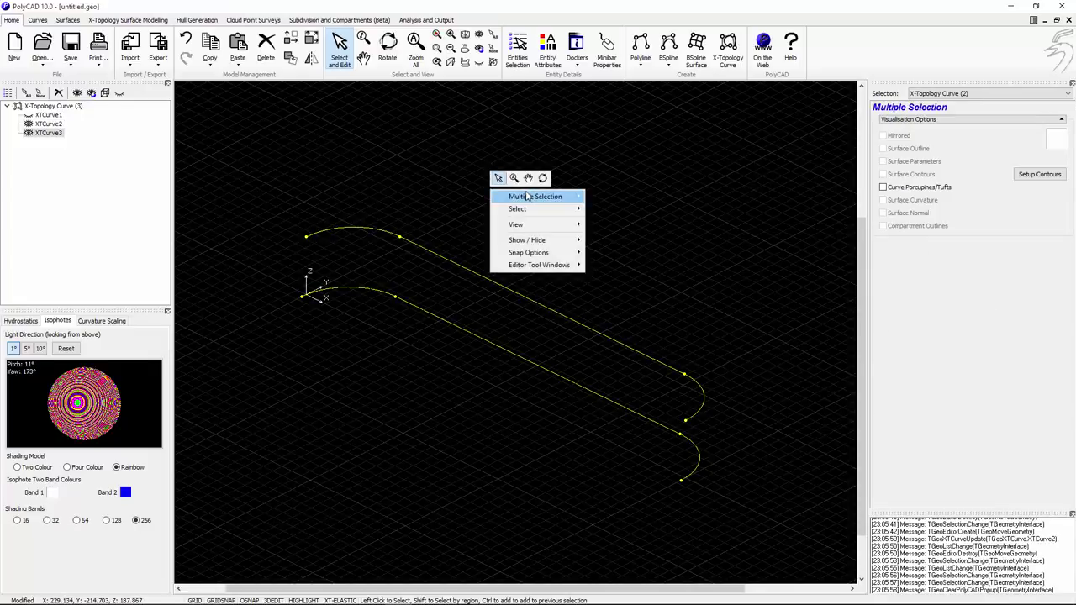
mouse_move(538, 196)
click(614, 378)
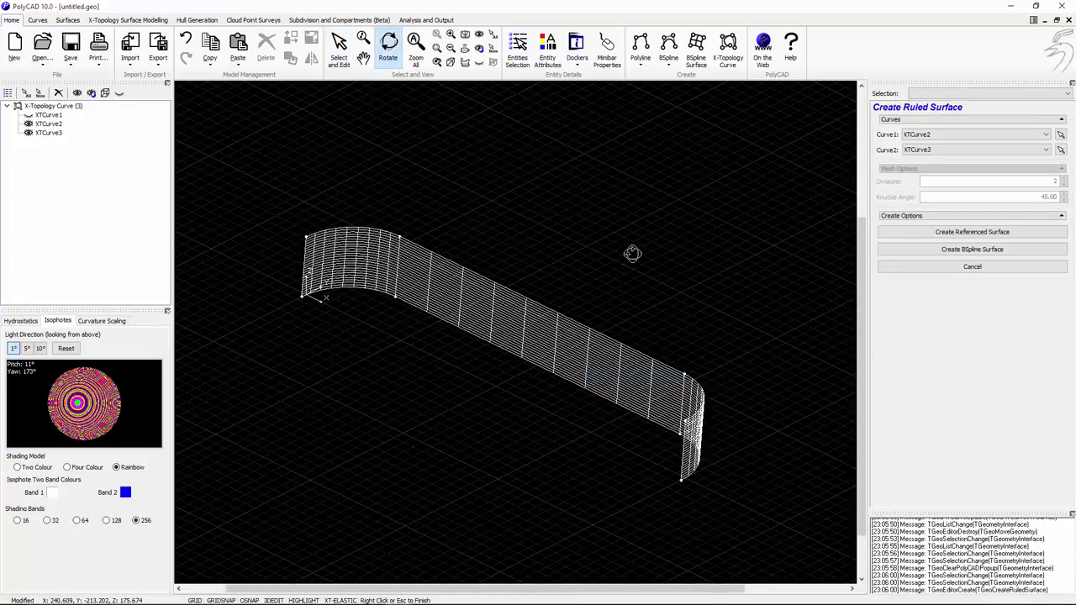
drag(617, 250, 406, 188)
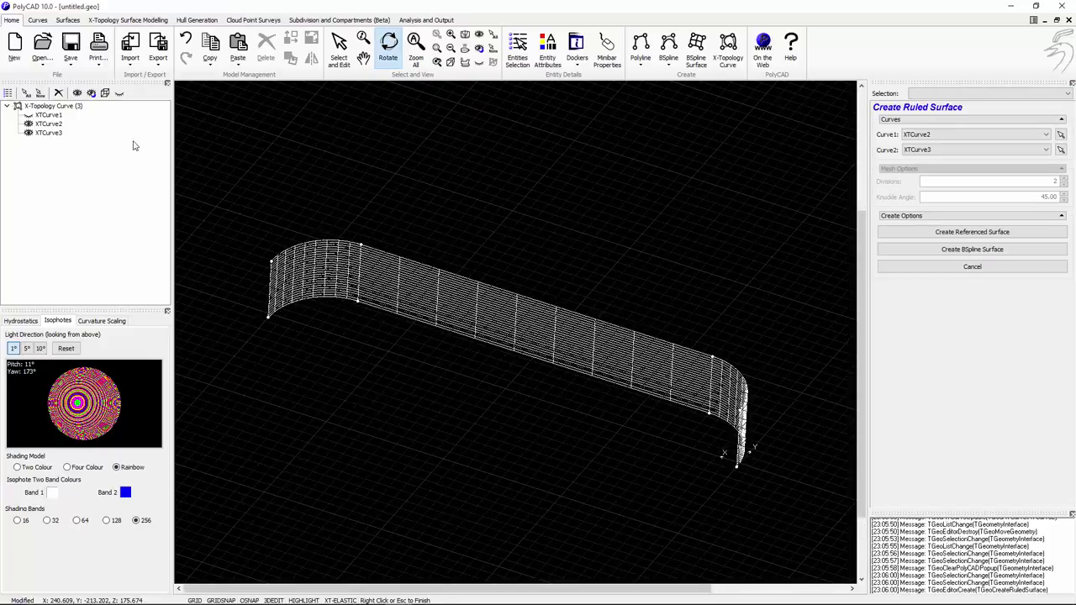
click(49, 116)
middle_drag(500, 327, 580, 351)
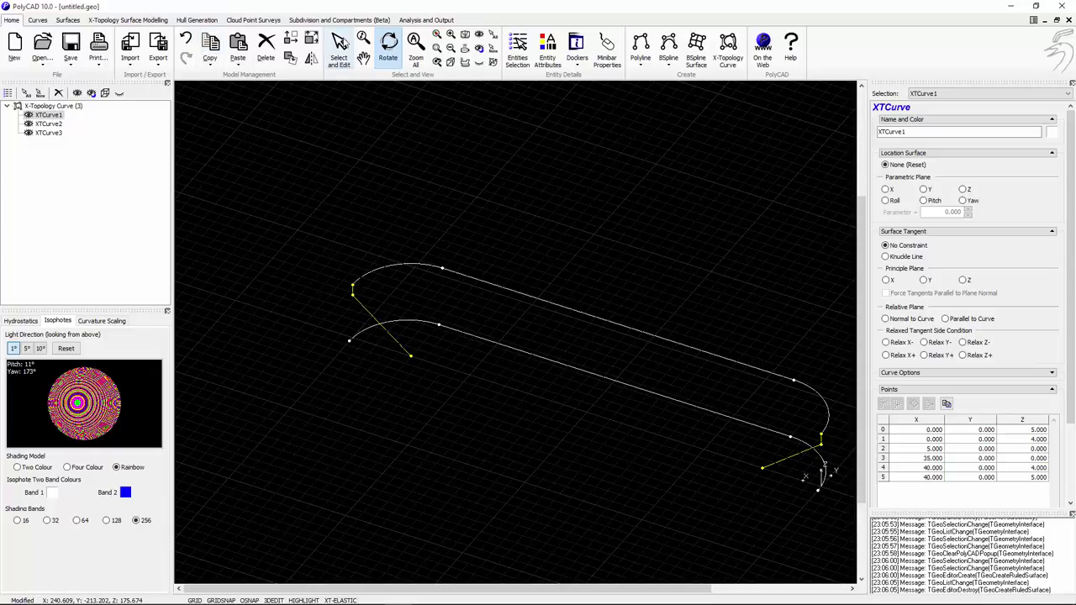
Step: Create a referenced ruled surface between the lower and upper rounded curves
click(340, 48)
click(480, 337)
ctrl+click(507, 290)
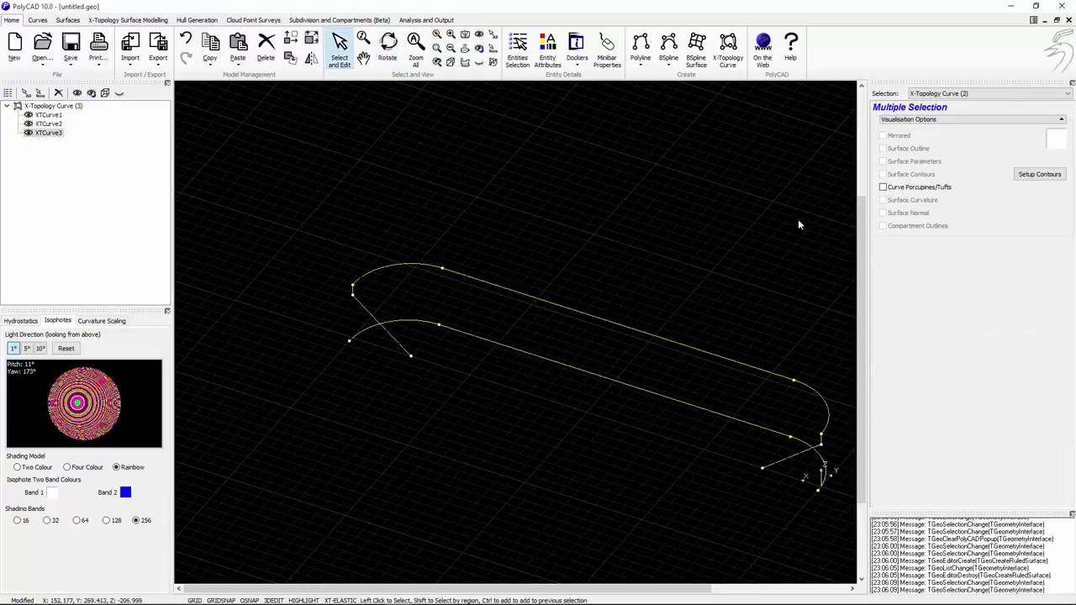
right_click(710, 223)
mouse_move(740, 235)
click(841, 421)
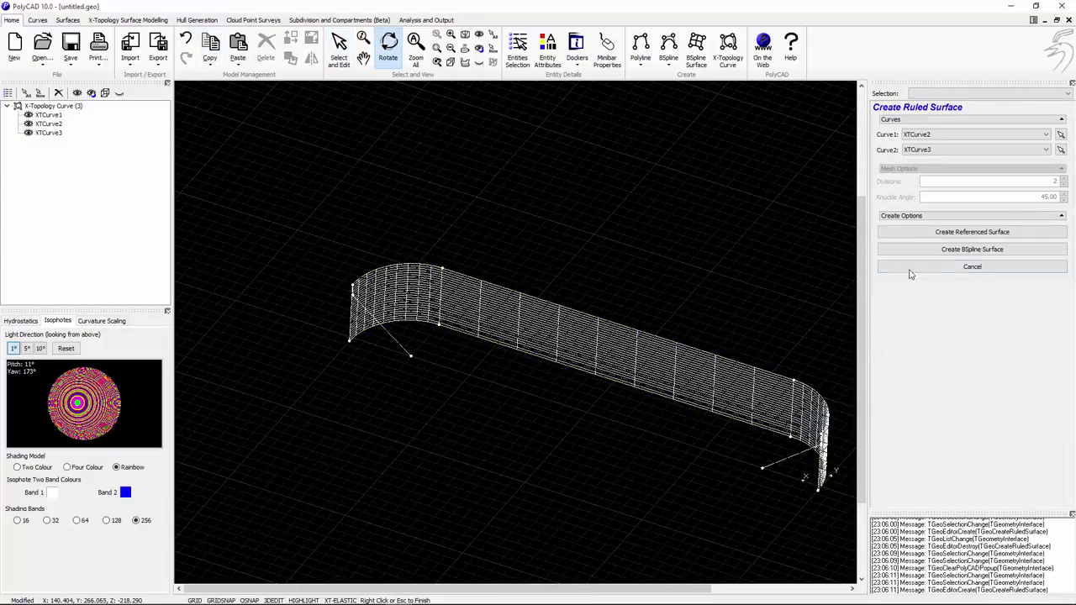
click(950, 232)
Step: Create a pitch plane parallel to Y through the lower curve's point at X 35 and the profile point at X 40, Z 4
scroll(443, 258, up, 3)
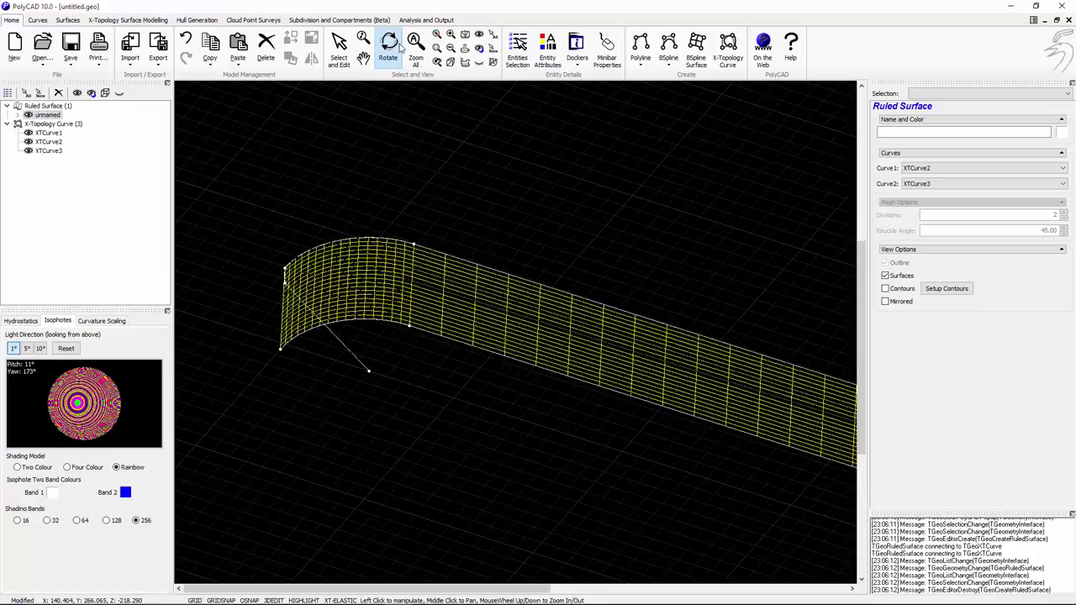
click(37, 20)
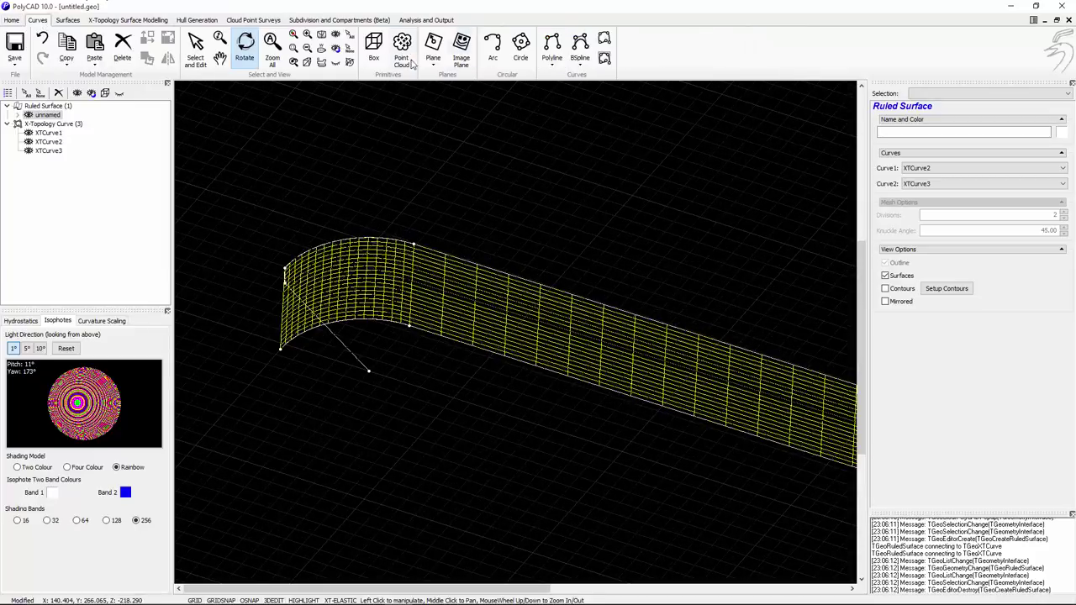
click(433, 43)
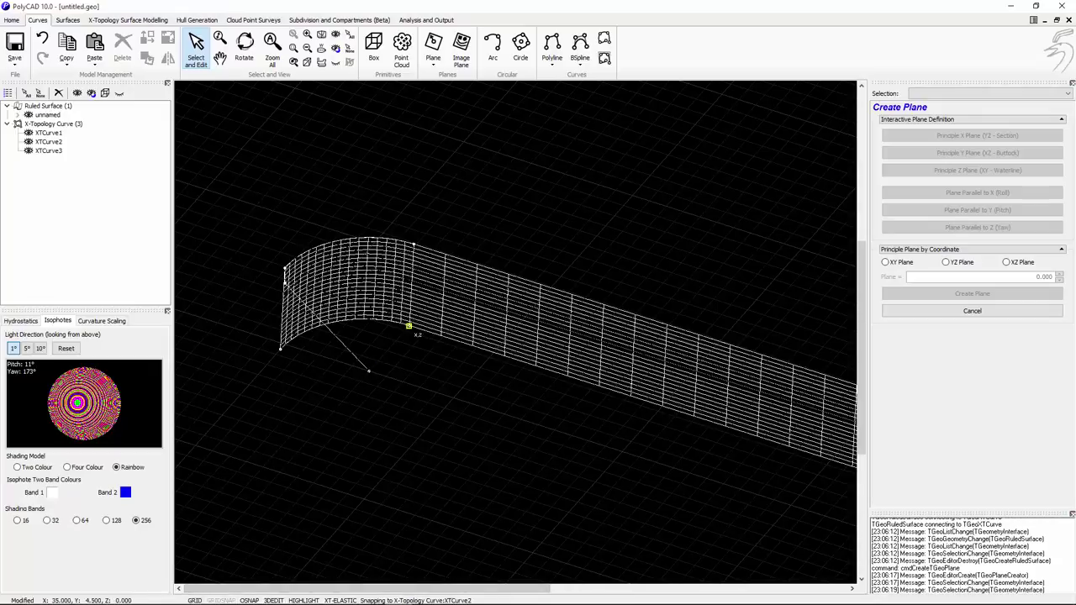
click(409, 327)
click(285, 284)
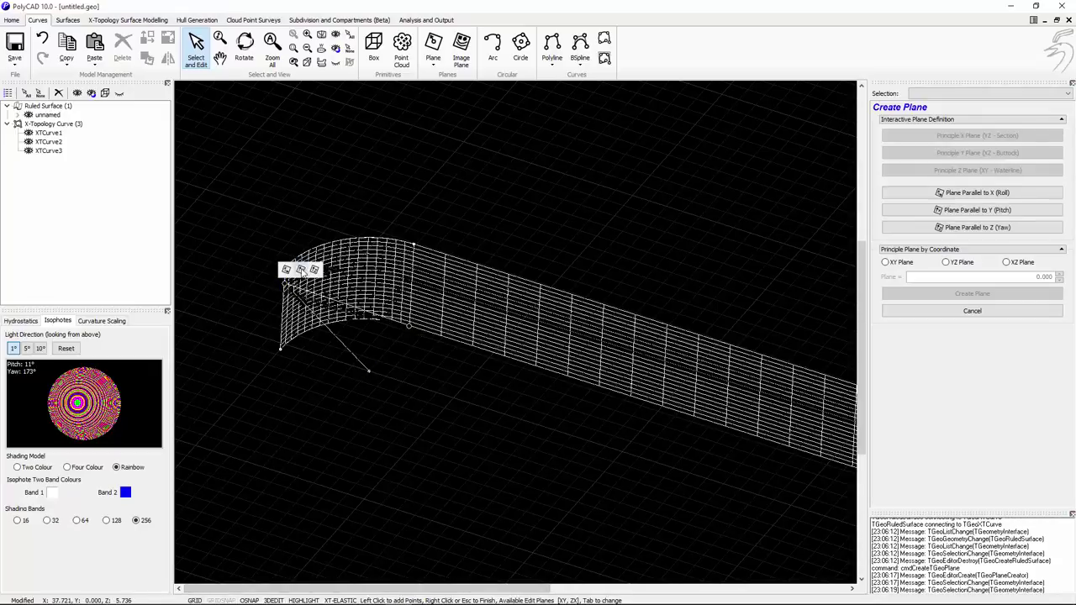
click(300, 270)
Step: Create a second pitch plane through the lower curve's straight-segment end near the origin and the profile point at X 0, Z 4
middle_drag(649, 423, 315, 309)
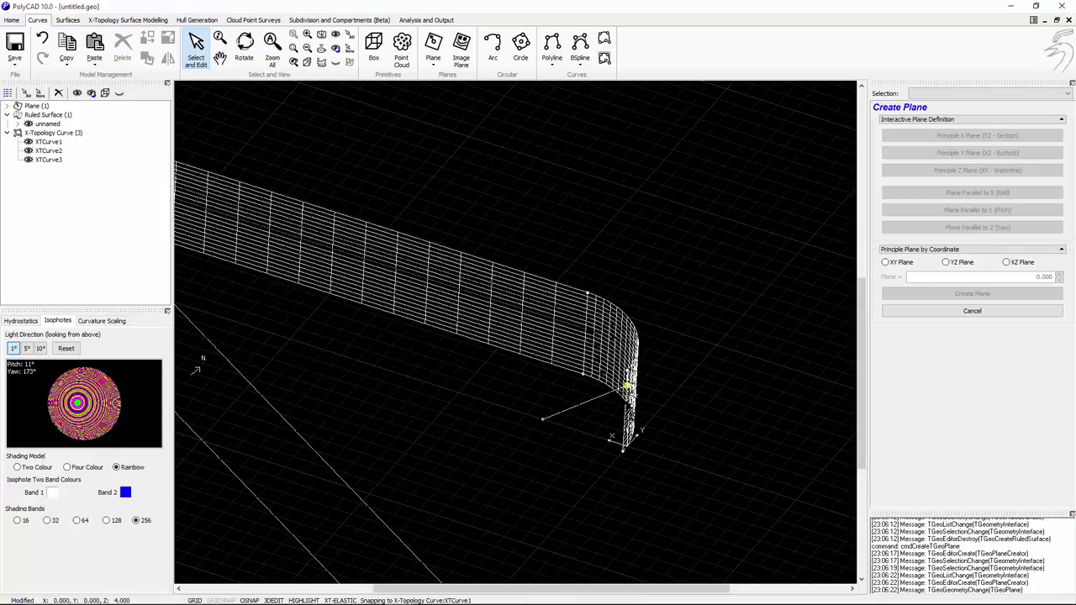
click(627, 387)
click(628, 386)
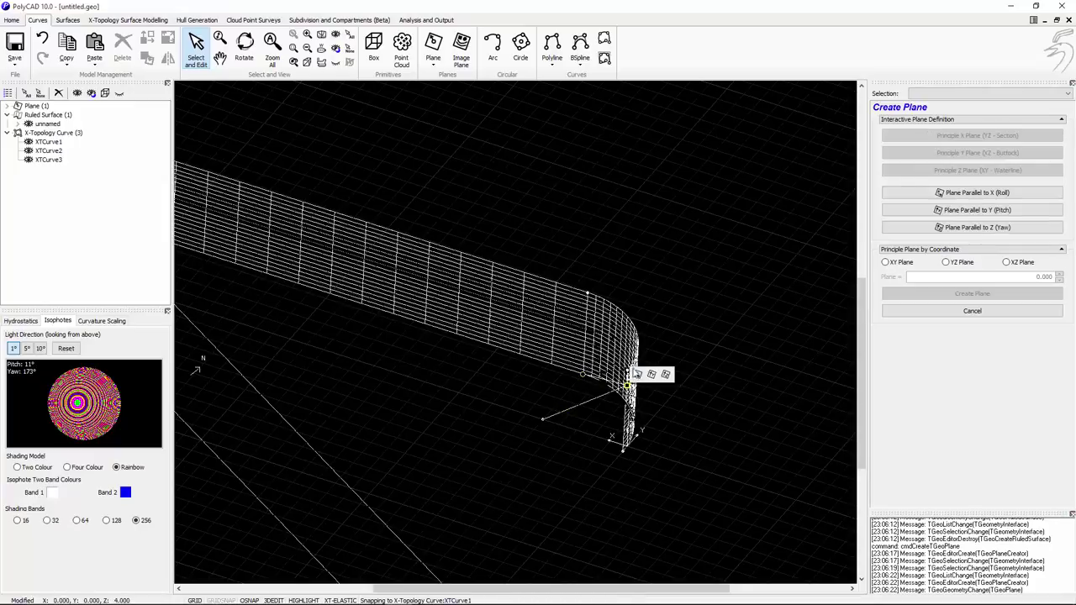
click(652, 375)
right_click(722, 252)
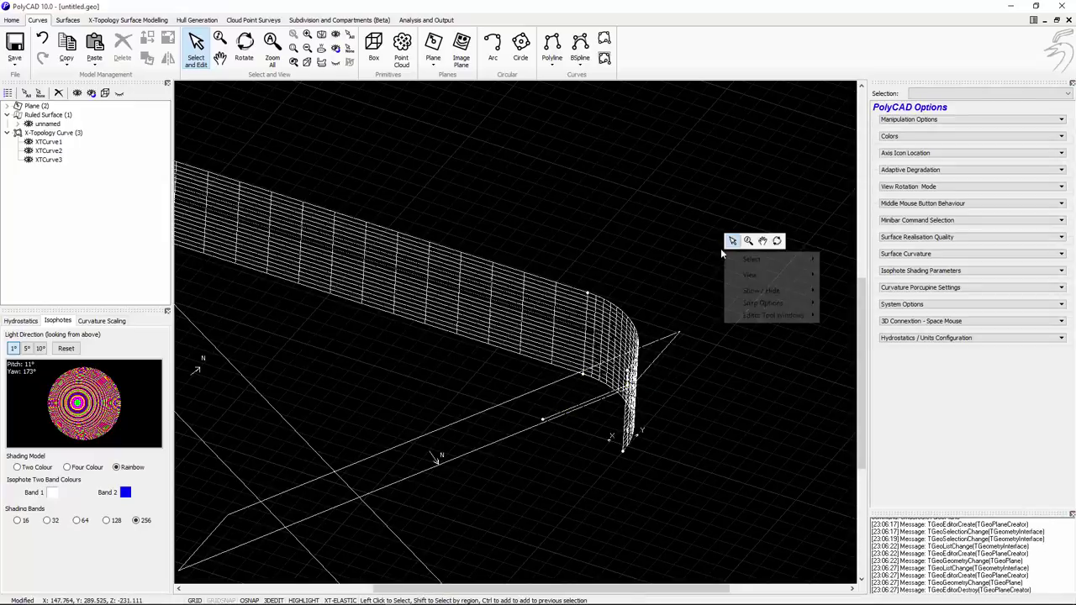
Step: Intersect the ruled surface with the inclined plane at the X 40 end and create the intersection as a polyline
click(449, 252)
middle_drag(449, 252, 689, 308)
click(460, 364)
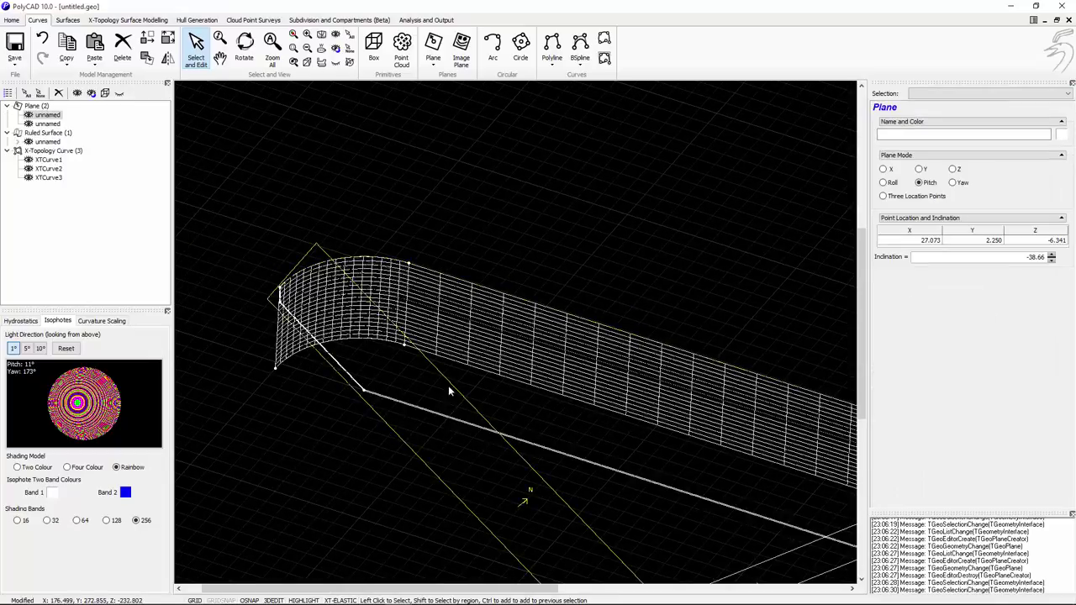
ctrl+click(480, 327)
right_click(475, 217)
mouse_move(555, 226)
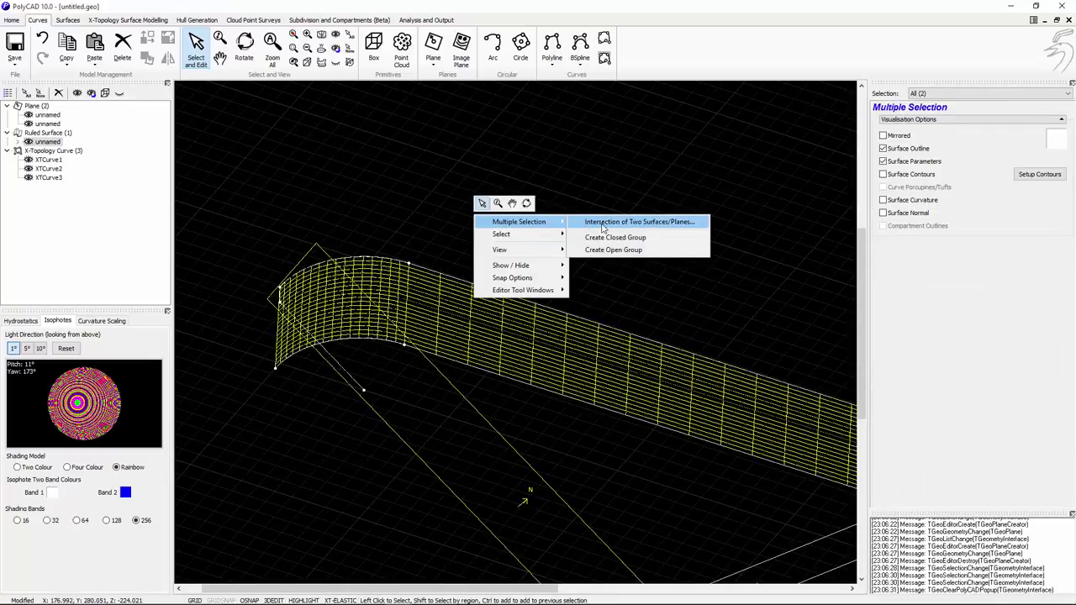
click(602, 223)
middle_drag(507, 261, 641, 260)
middle_drag(572, 295, 810, 257)
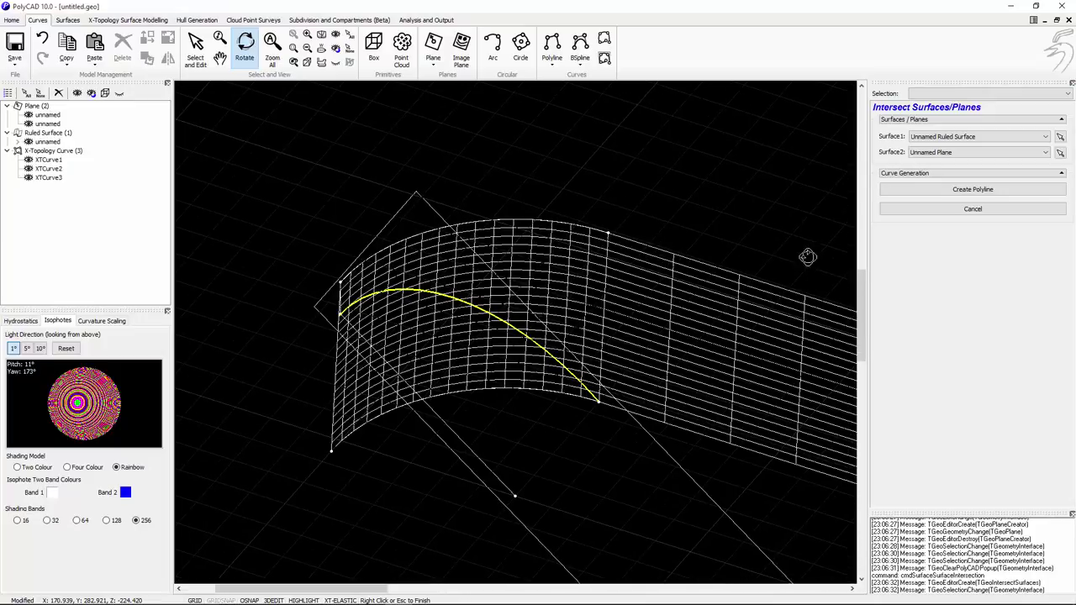
click(983, 191)
Step: Intersect the ruled surface with the inclined plane at the X 0 end and create the intersection as a polyline
middle_drag(408, 271, 259, 214)
scroll(258, 215, down, 4)
drag(574, 318, 425, 211)
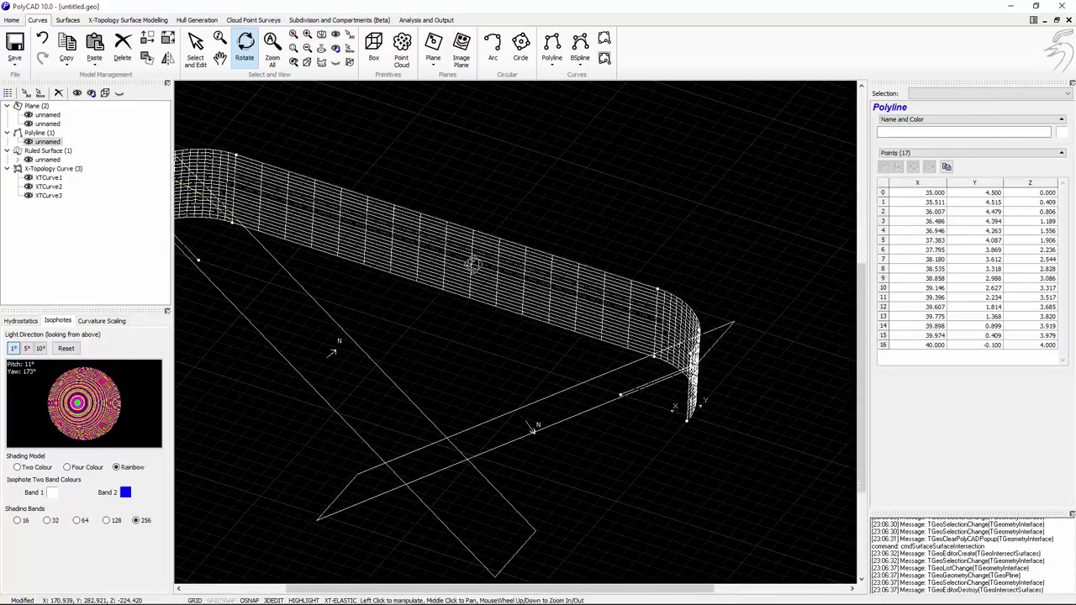
click(195, 50)
click(536, 430)
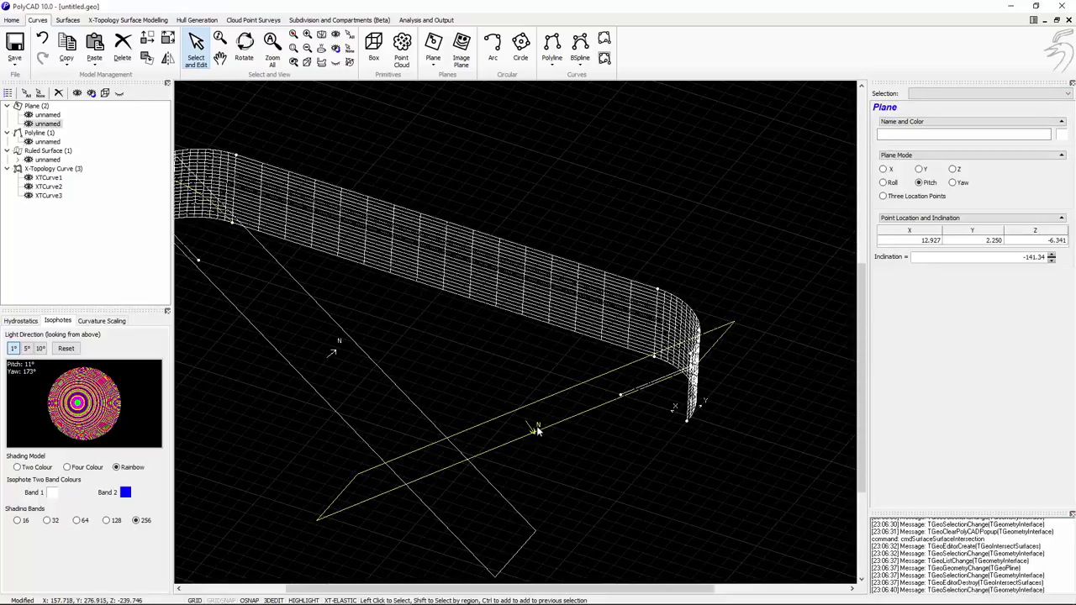
ctrl+click(615, 326)
right_click(679, 247)
mouse_move(740, 252)
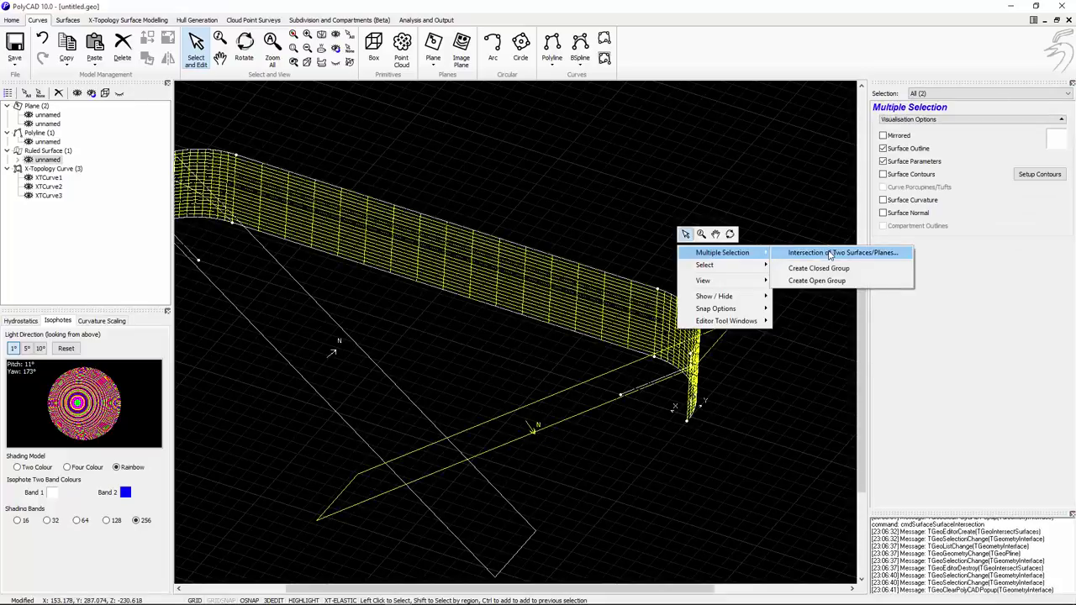
click(807, 252)
click(961, 191)
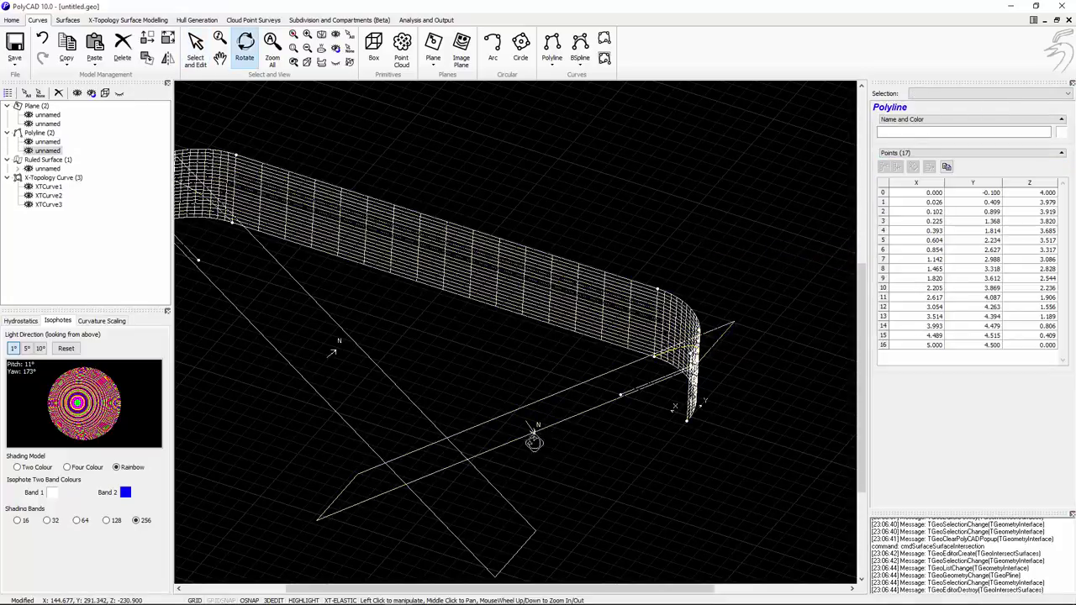
Step: Hide the two inclined planes, keeping the ruled surface and both intersection polylines displayed
click(195, 49)
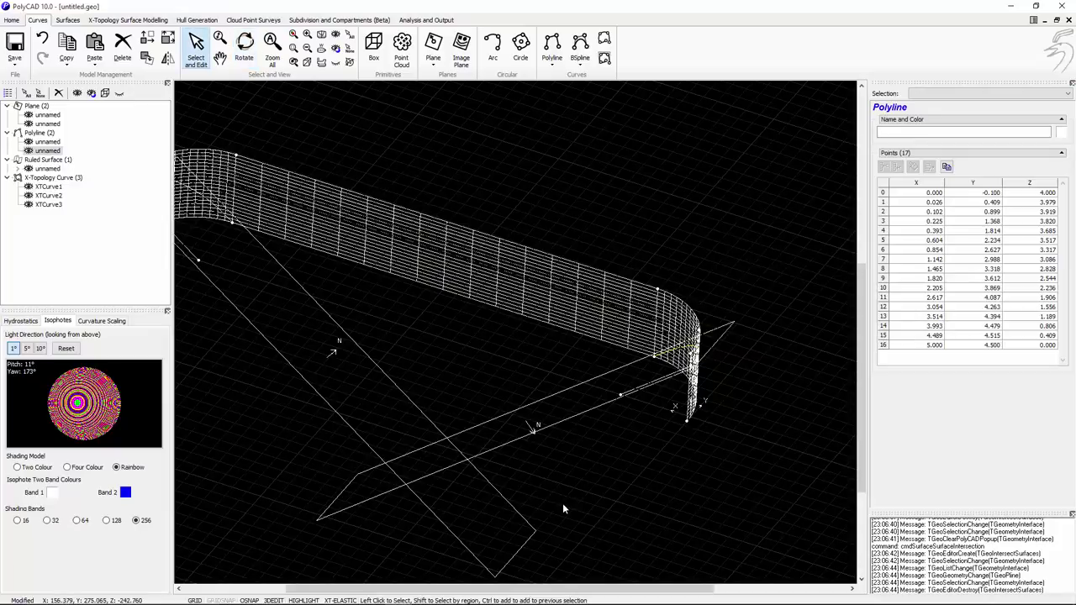
drag(572, 511, 416, 406)
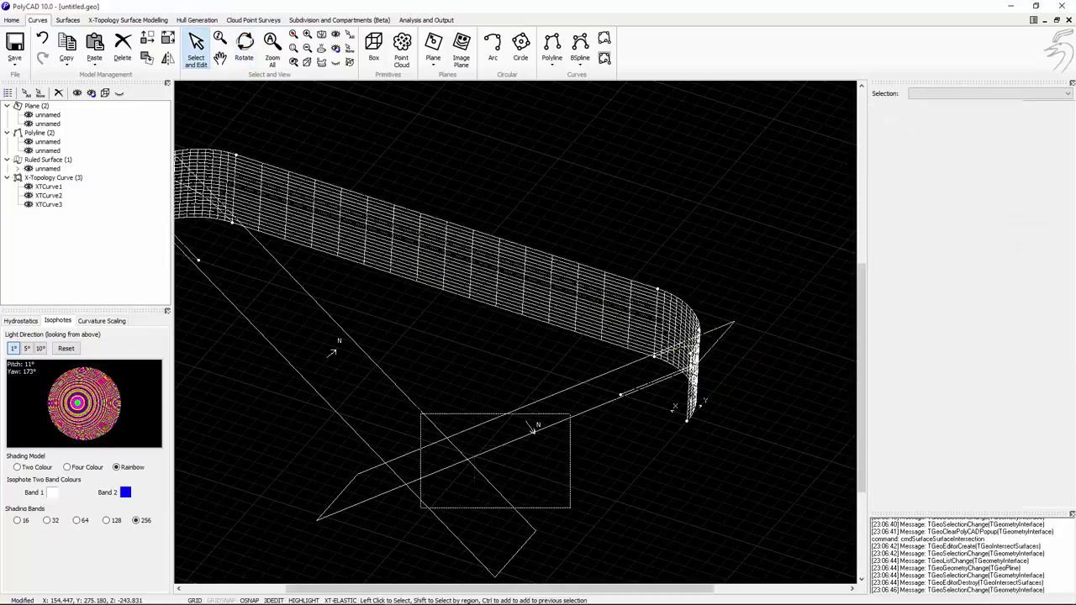
click(335, 63)
click(42, 133)
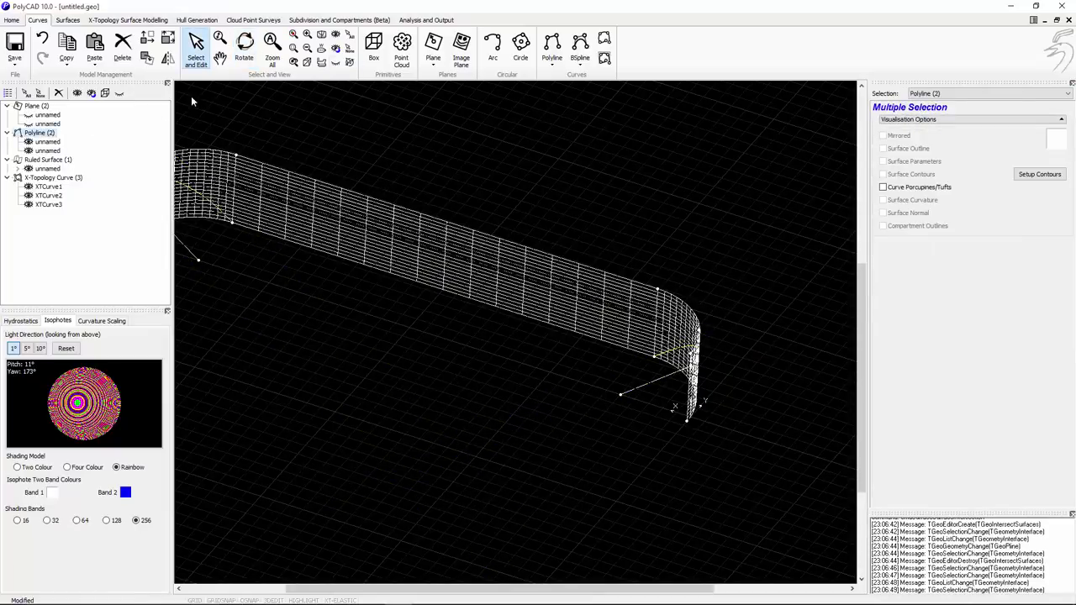
click(335, 62)
middle_drag(504, 241, 644, 325)
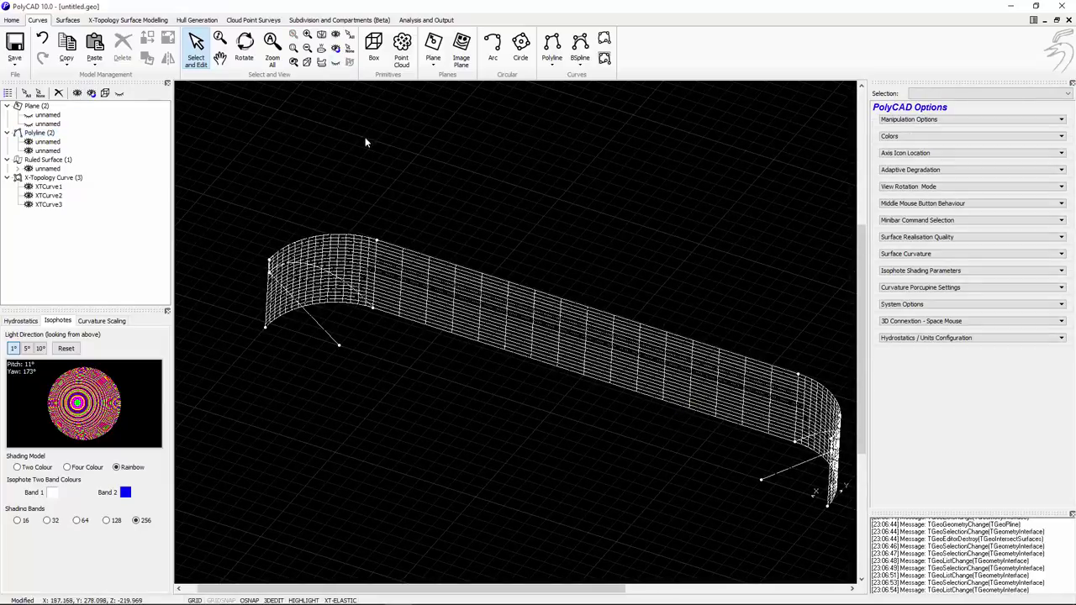
Step: Hide the centreline profile curve XTCurve1
click(244, 46)
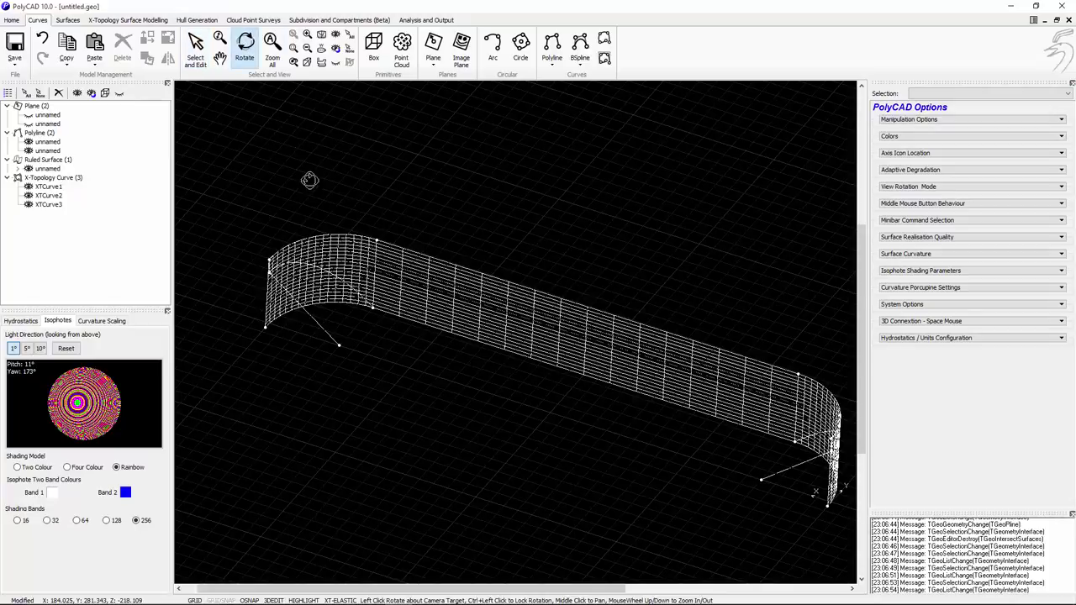
drag(323, 185, 17, 105)
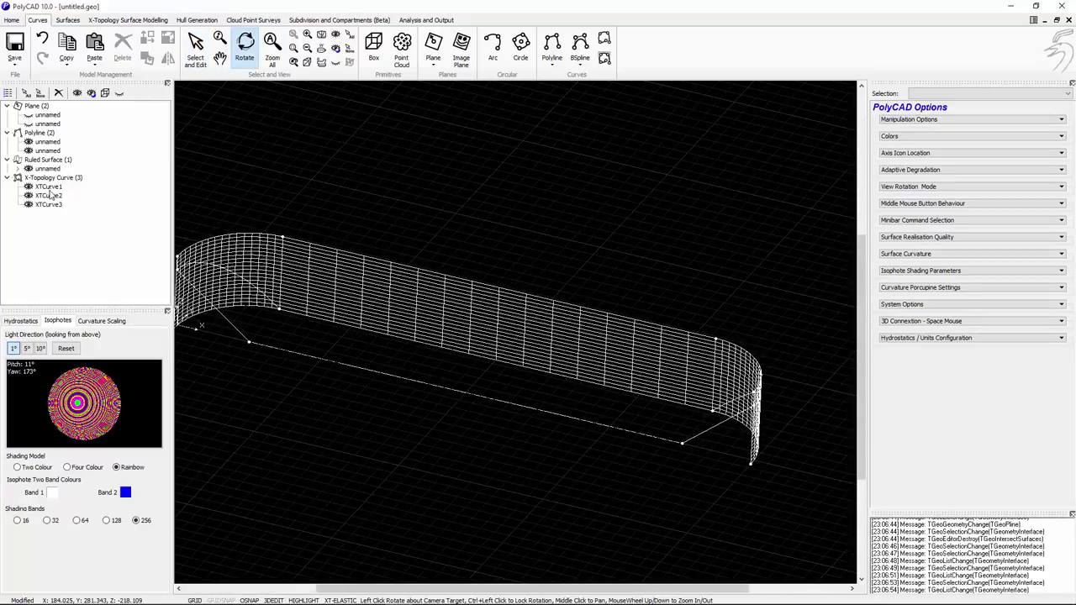
click(195, 47)
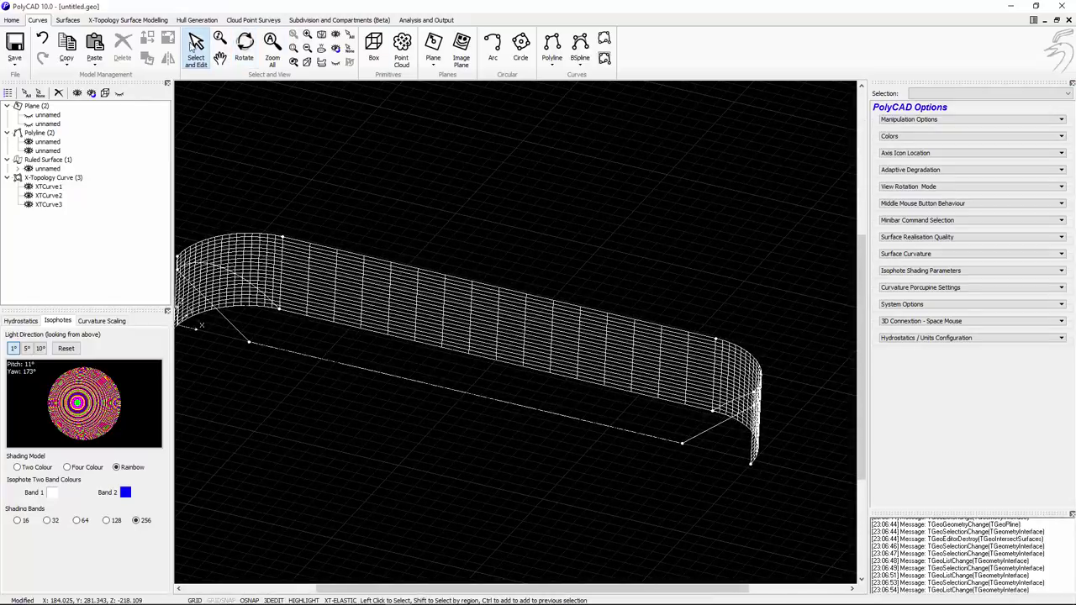
click(308, 354)
click(335, 61)
middle_drag(508, 197, 537, 202)
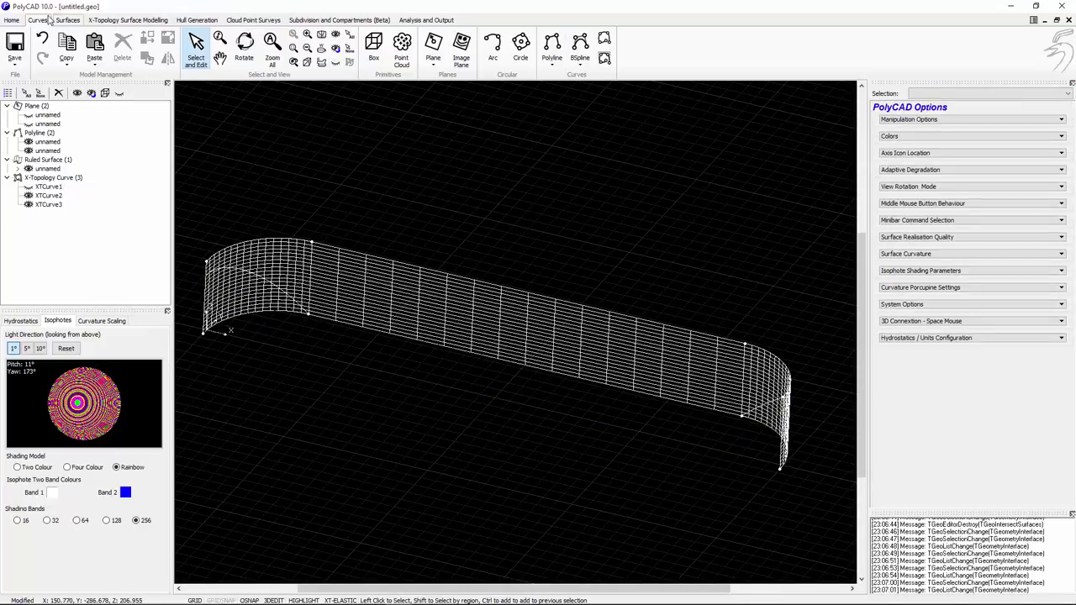
Step: Create a free-definition X-Topology curve linked to the profile end points at X 0, Z 5 and X 40, Z 5
click(14, 20)
click(728, 49)
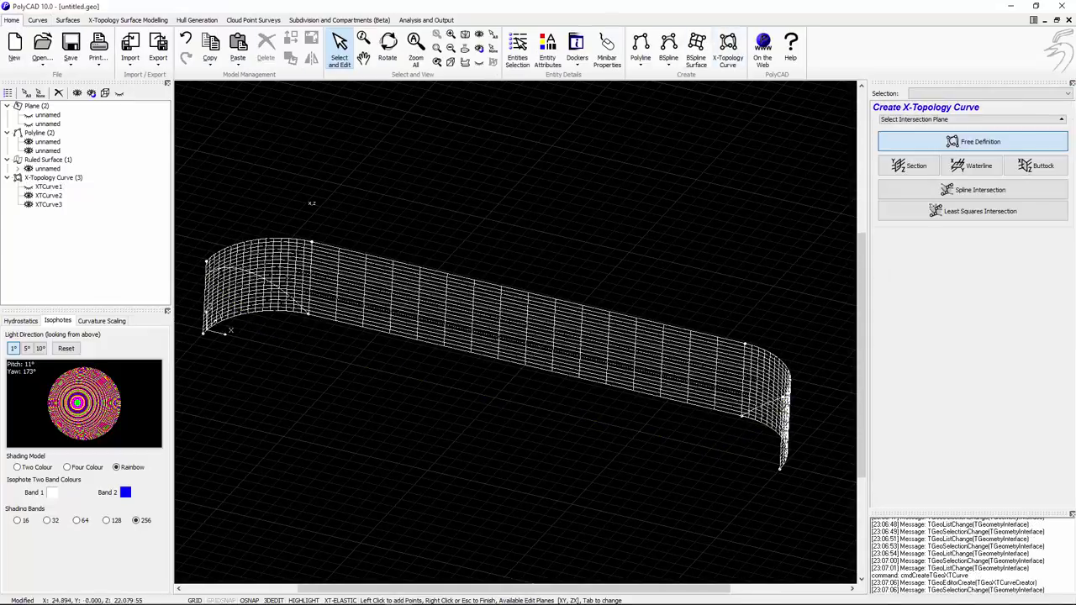
click(207, 263)
click(787, 394)
right_click(798, 286)
click(702, 381)
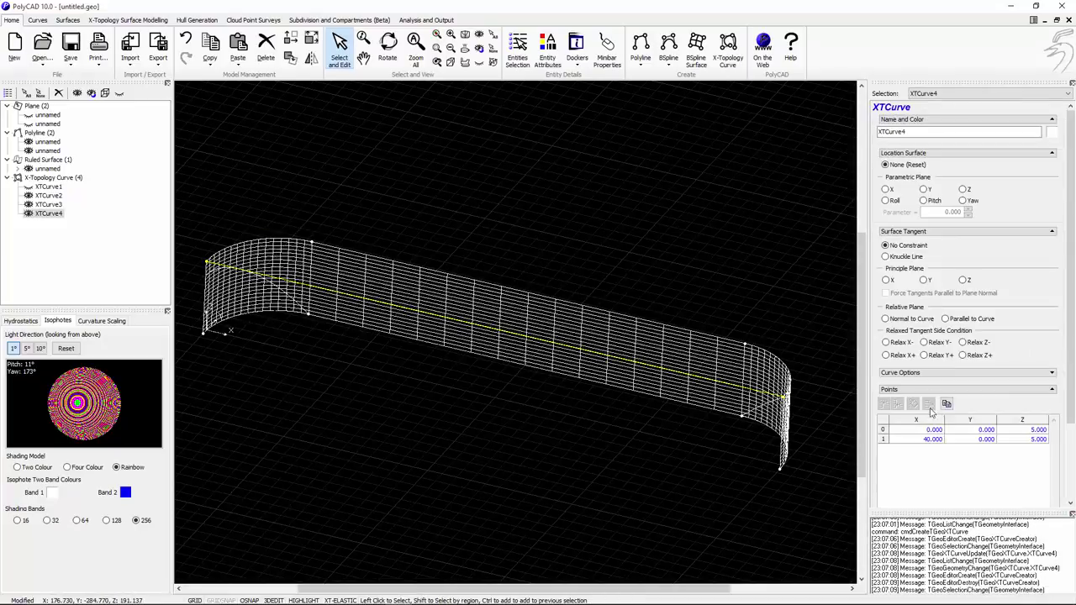
Step: Insert a midpoint at X 20 in the new X-Topology curve and set its Z to 3.8
click(913, 430)
click(948, 353)
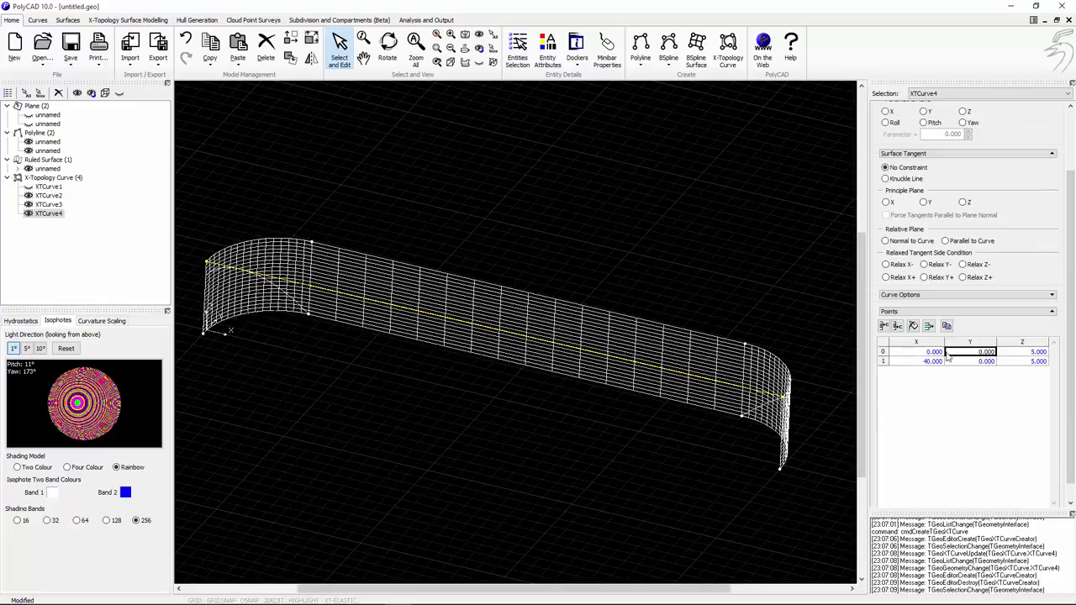
click(898, 327)
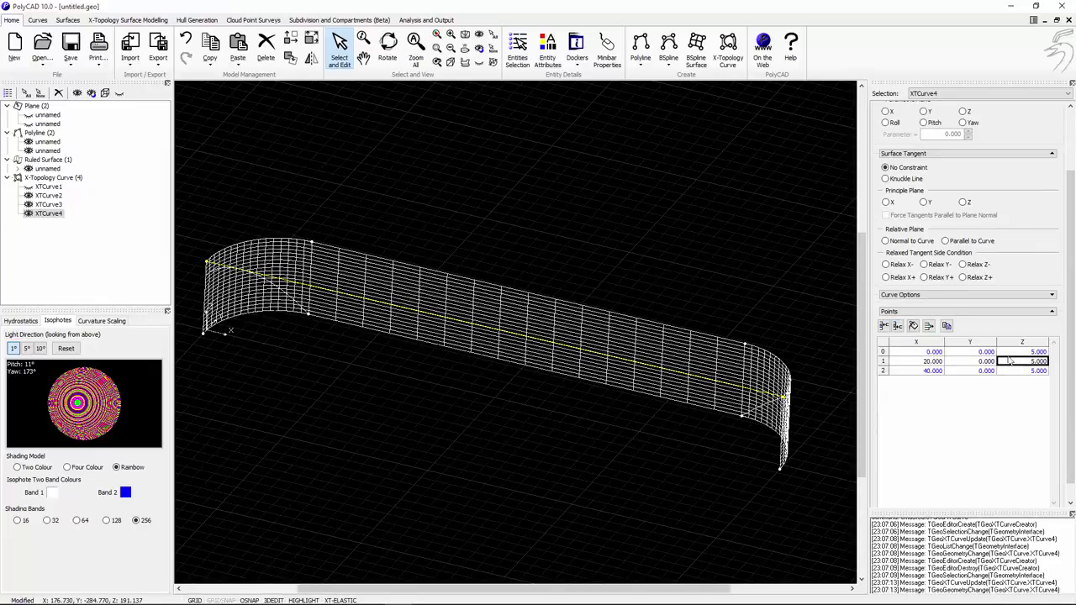
key(Return)
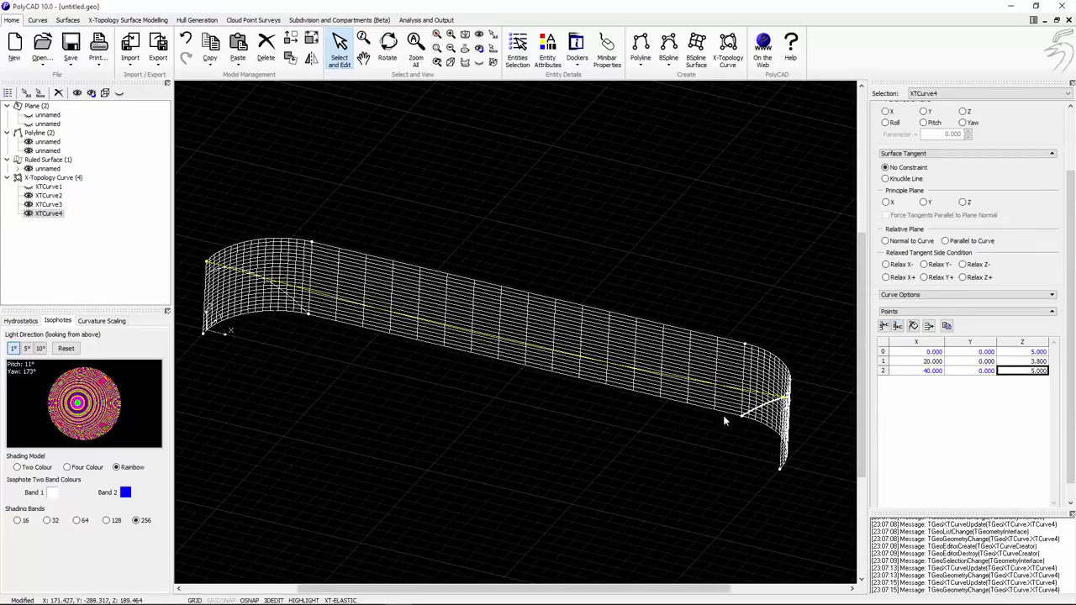
Step: Make the midpoint of XTCurve4 an interpolation point so the curve passes through it
click(639, 380)
click(639, 379)
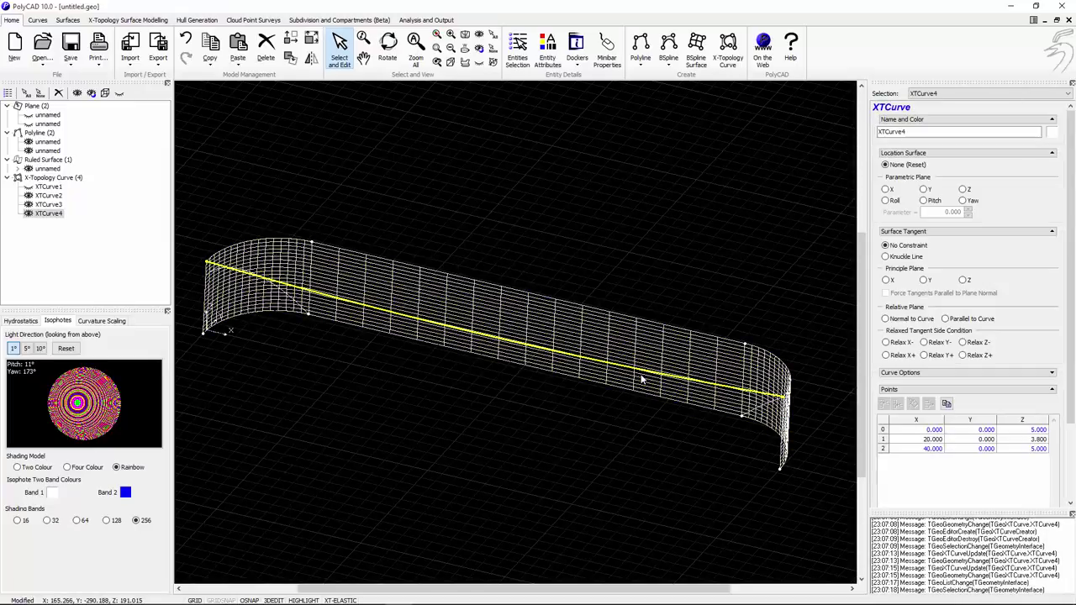
shift+drag(479, 332, 506, 363)
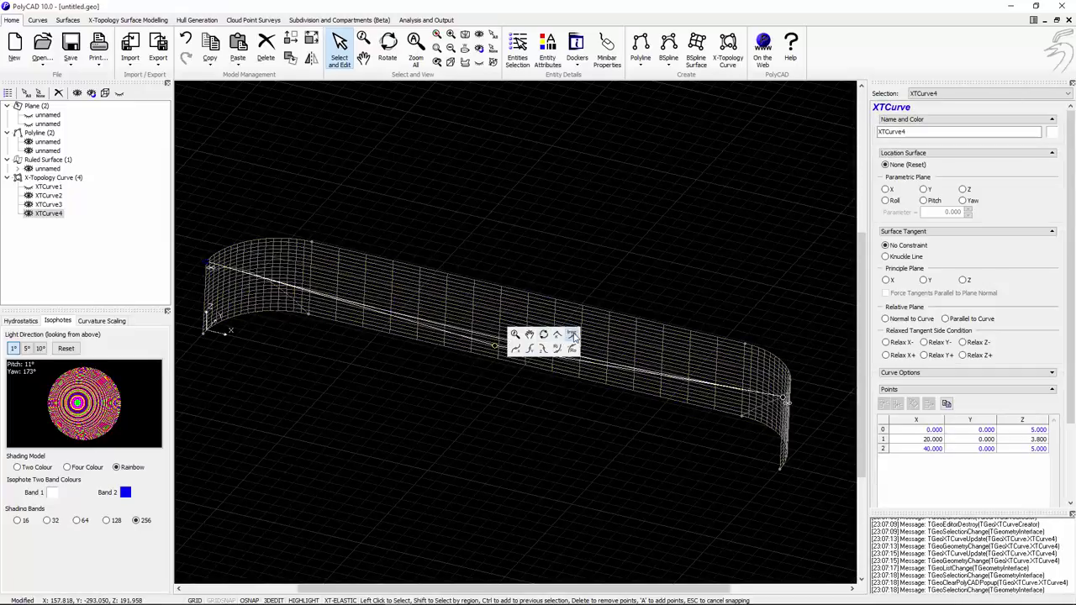
click(571, 335)
right_click(386, 202)
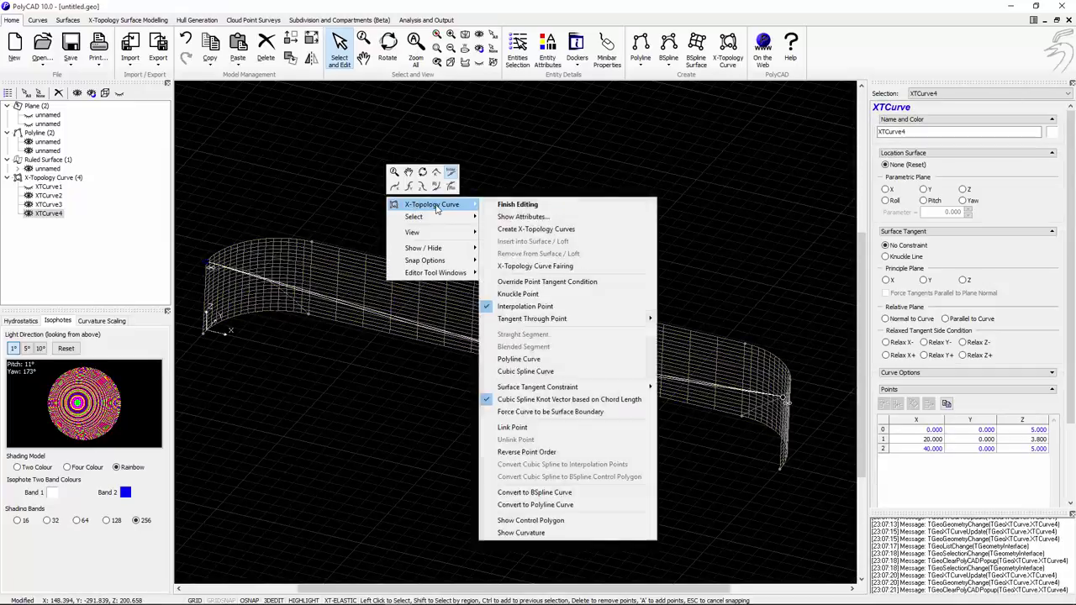
Step: Create a referenced extruded surface from XTCurve4 with a linear extrusion from 0 to 10
click(74, 21)
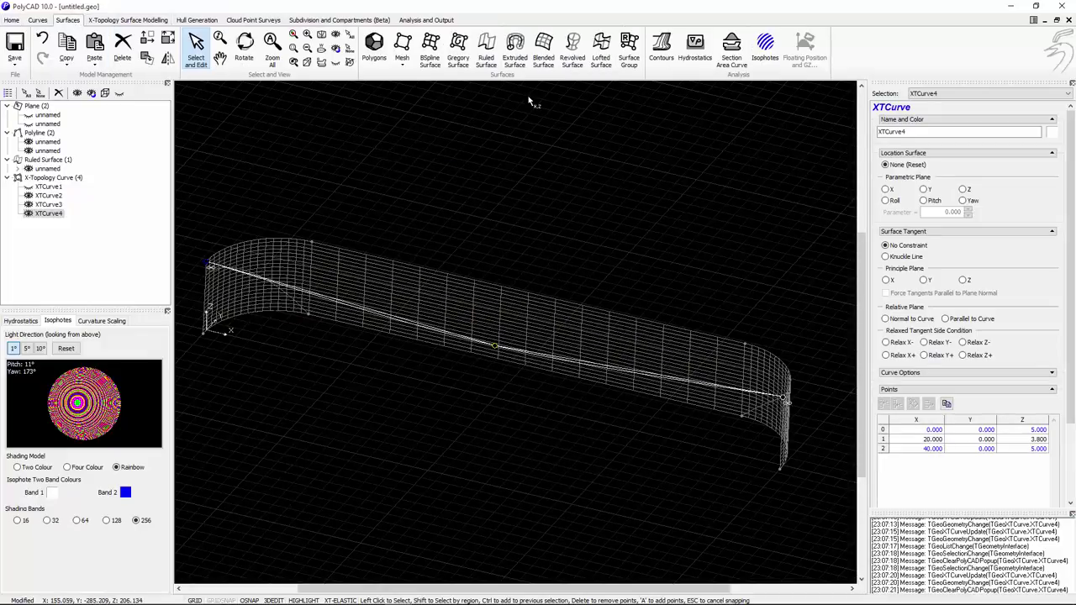
click(515, 52)
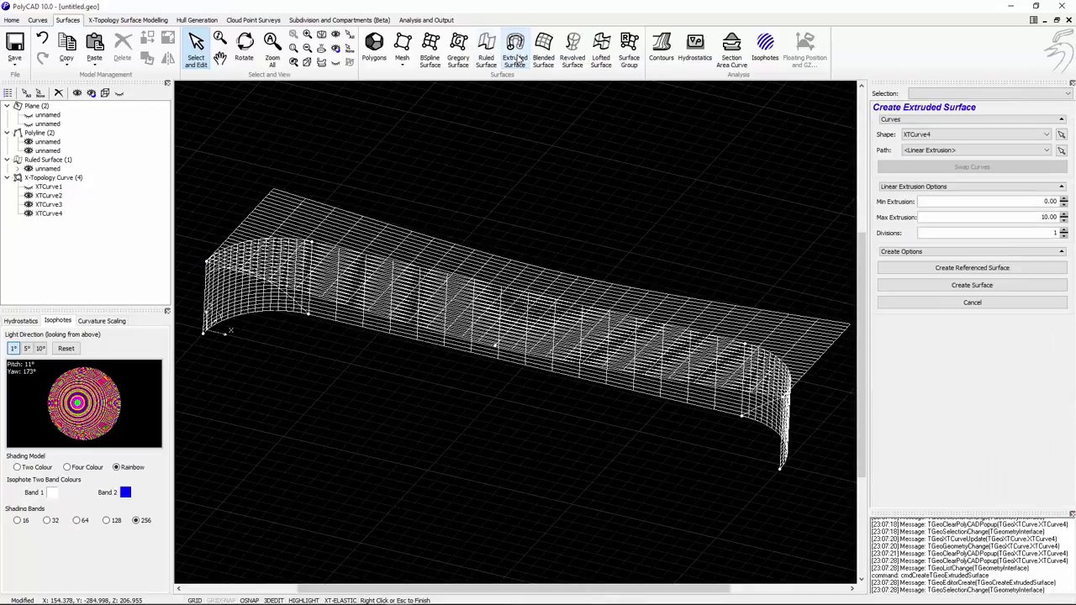
click(976, 269)
Step: Intersect the ruled side surface with the extruded surface and create the intersection as a polyline
drag(539, 271, 382, 317)
click(198, 49)
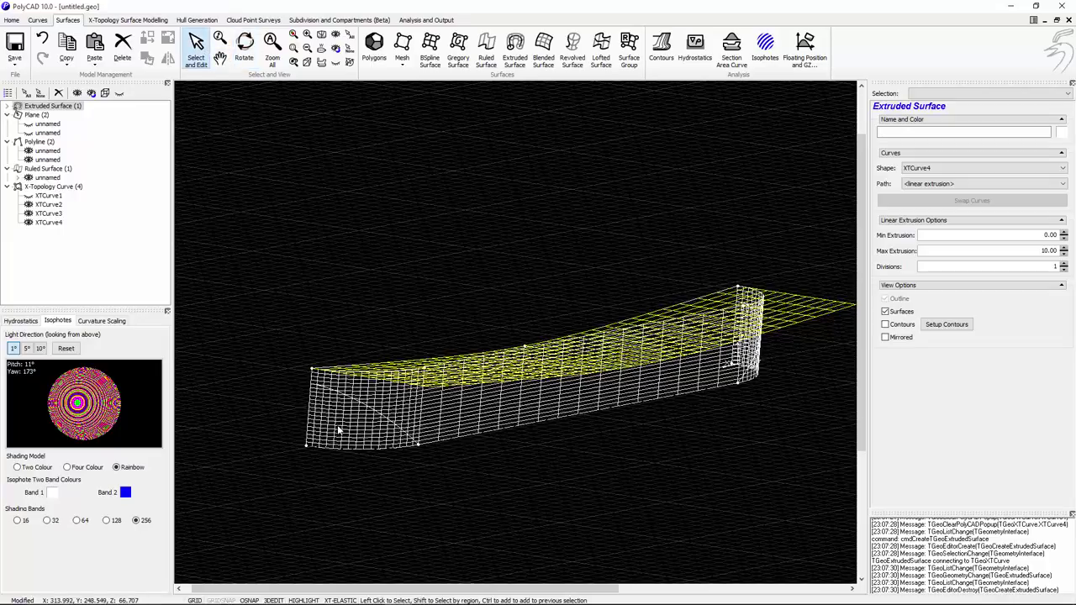
click(339, 431)
ctrl+click(789, 269)
right_click(545, 170)
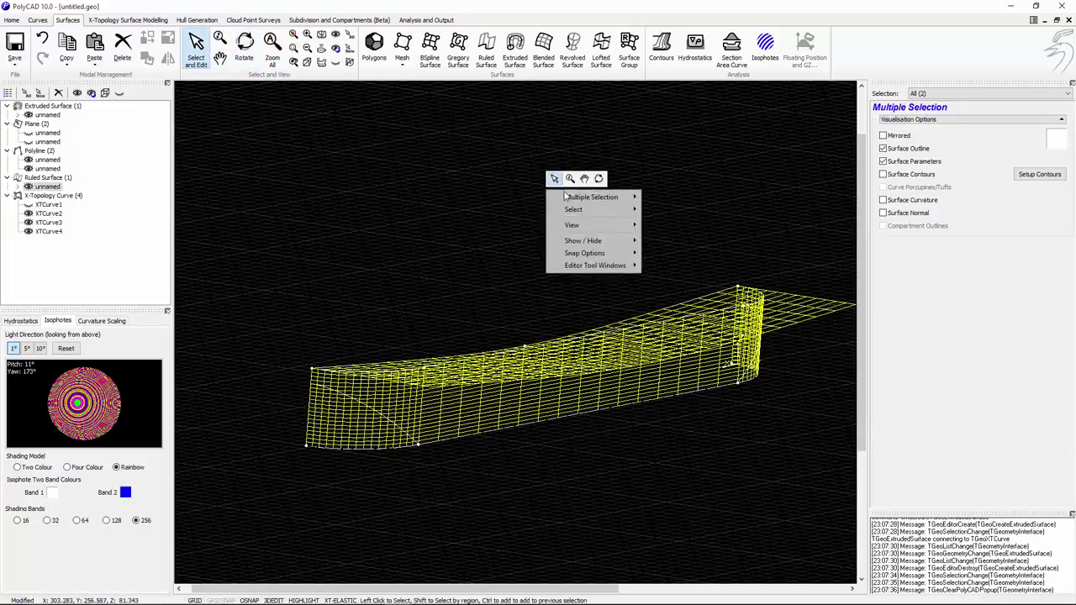
mouse_move(589, 197)
click(685, 198)
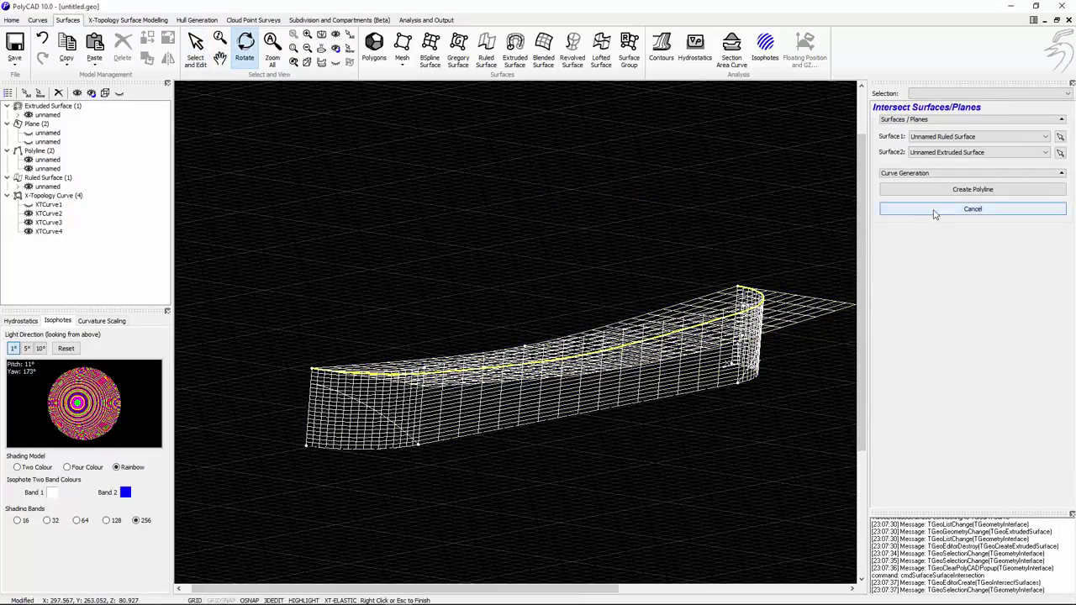
click(973, 189)
Step: Hide the extruded and ruled surfaces and show the profile curve XTCurve1
drag(775, 344, 769, 356)
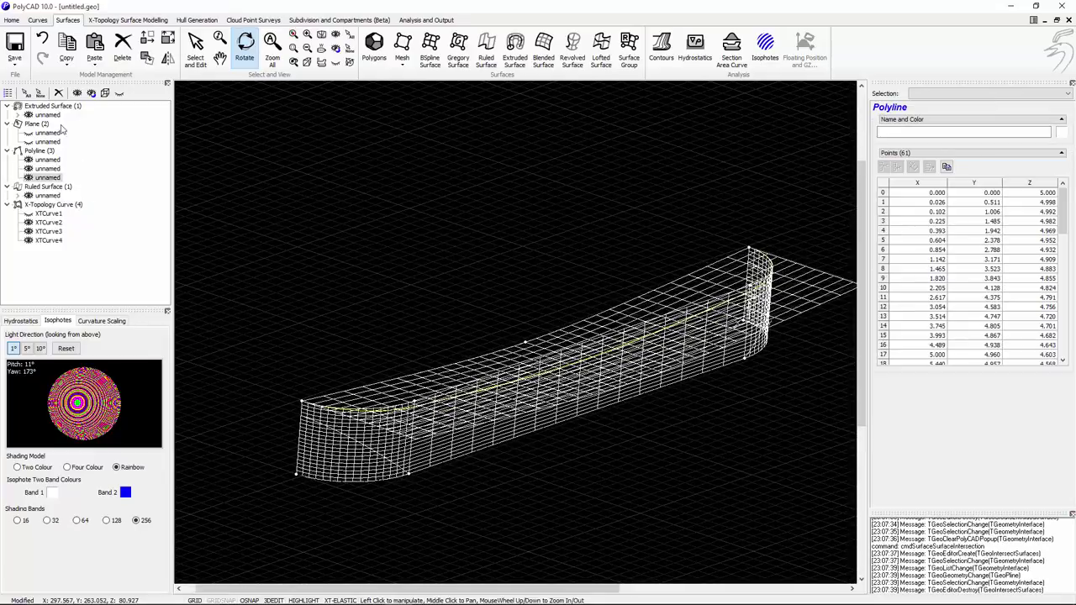
click(49, 115)
click(119, 93)
click(51, 196)
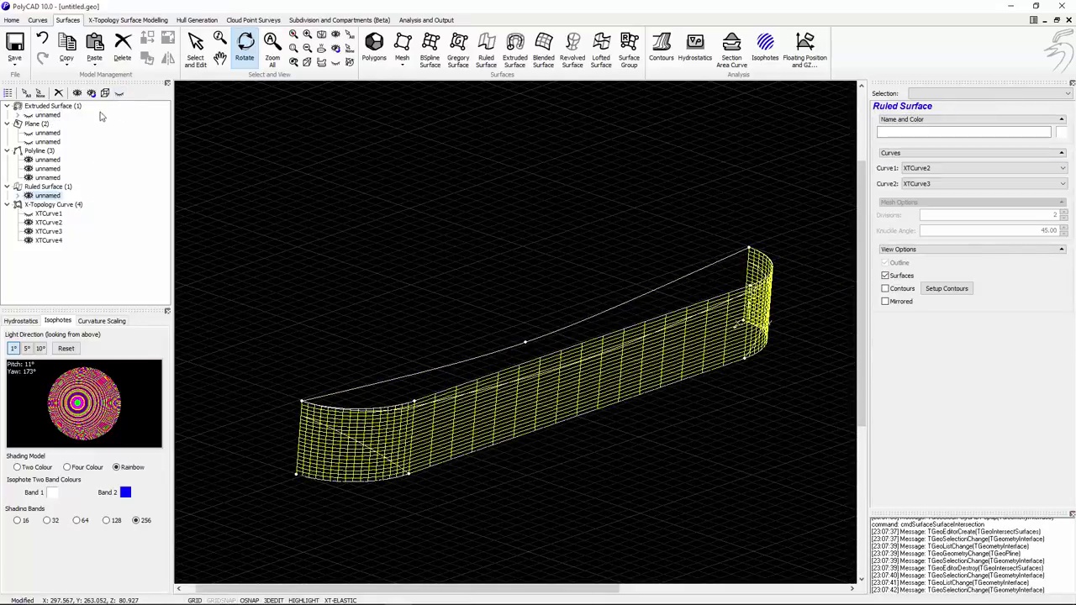
click(118, 93)
drag(500, 367, 150, 206)
click(52, 214)
drag(384, 317, 451, 329)
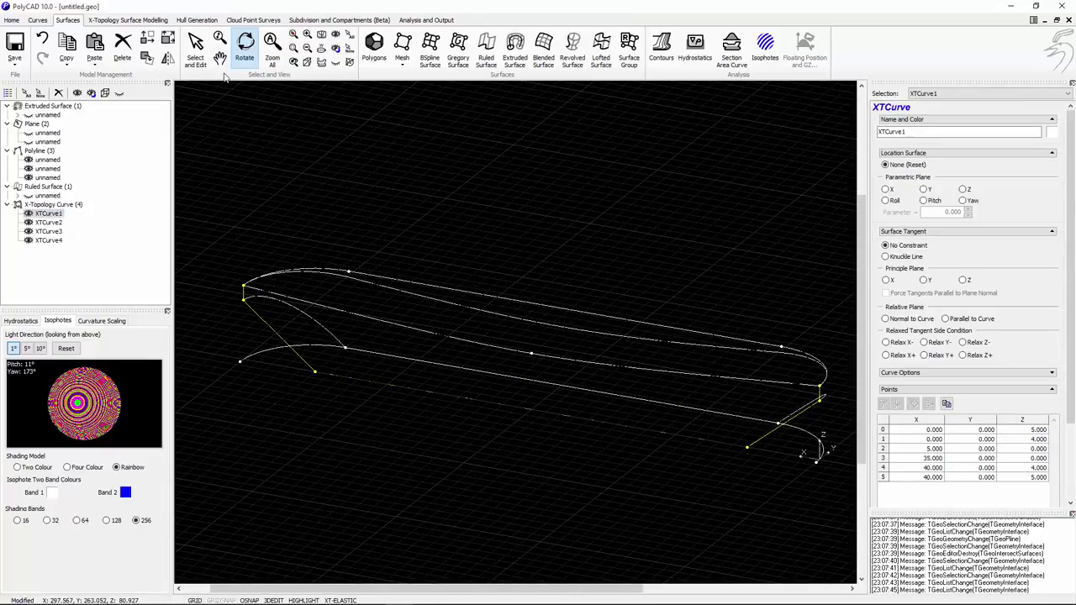
Step: Hide the lower rounded curve XTCurve2 and the curved centreline XTCurve4
click(196, 47)
click(240, 360)
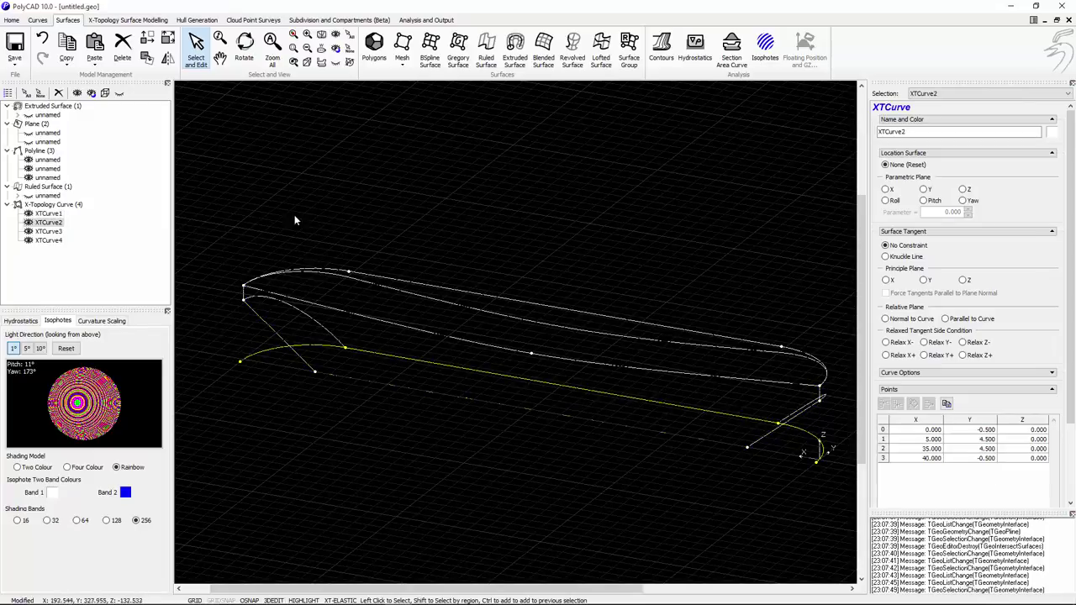
ctrl+click(399, 329)
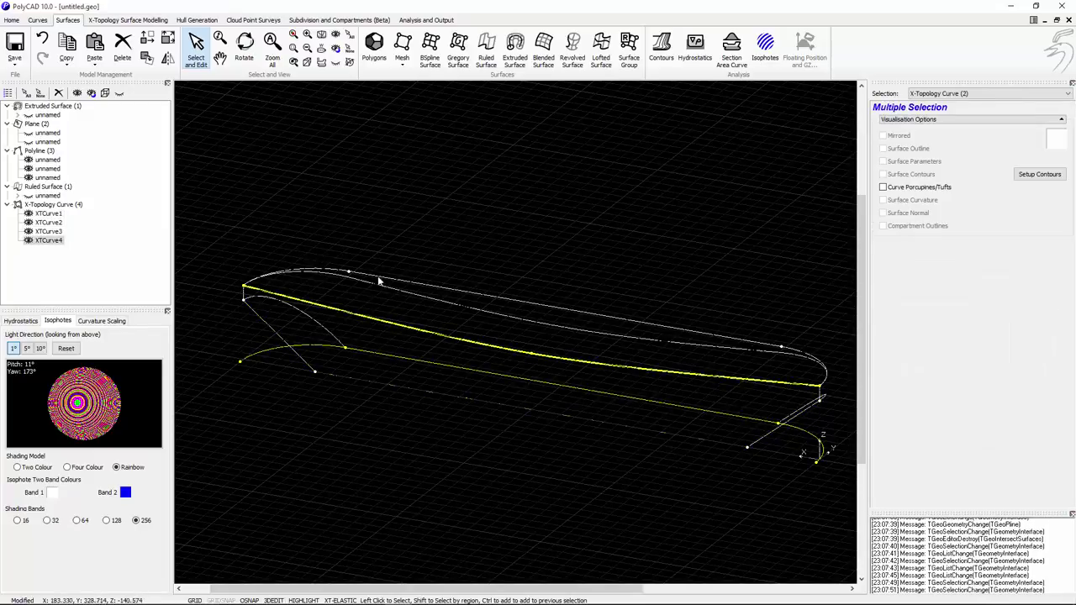
click(120, 94)
middle_drag(317, 323, 339, 319)
Step: Set the surface tangent of profile curve XTCurve1 to the Y principle plane
click(340, 319)
click(309, 338)
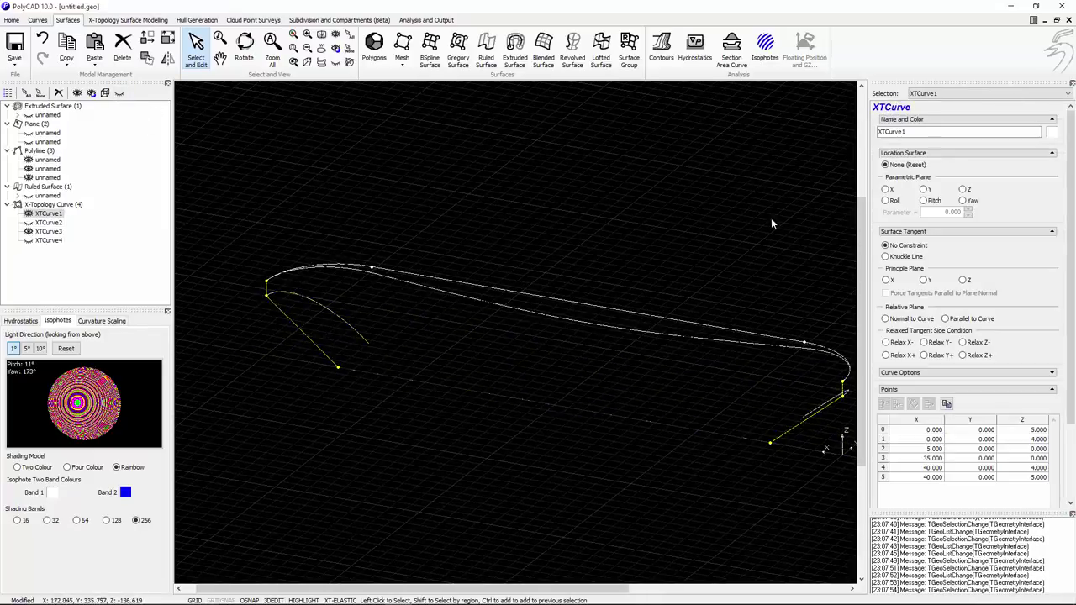
click(923, 280)
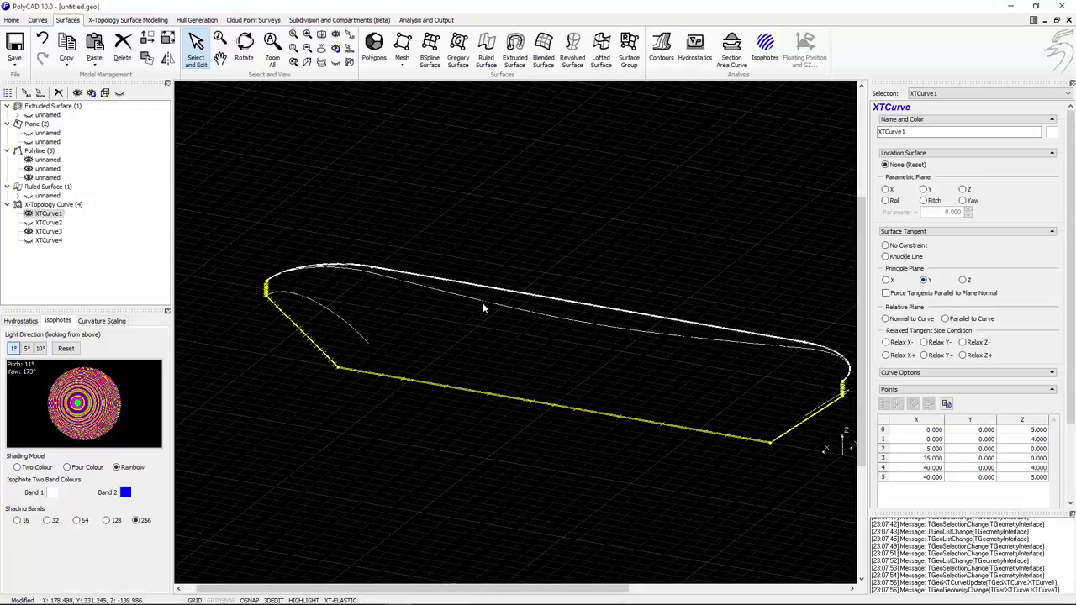
Step: Fit an X-Topology curve by least squares to the X 40 end intersection polyline, removing the No Fit segment and attaching to X-Topology curves
click(354, 328)
right_click(373, 196)
mouse_move(403, 202)
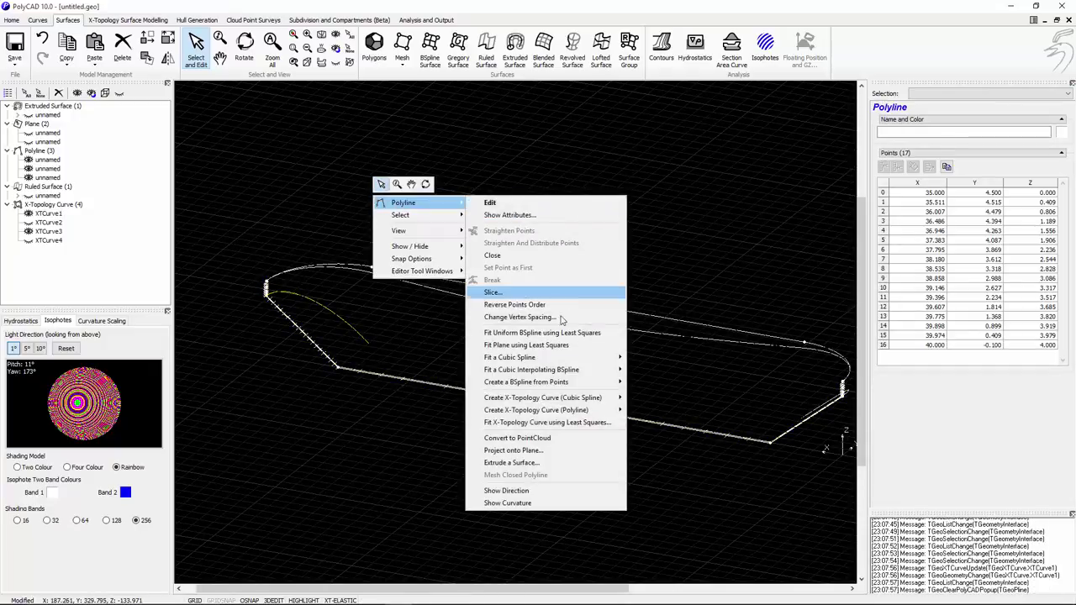
click(541, 423)
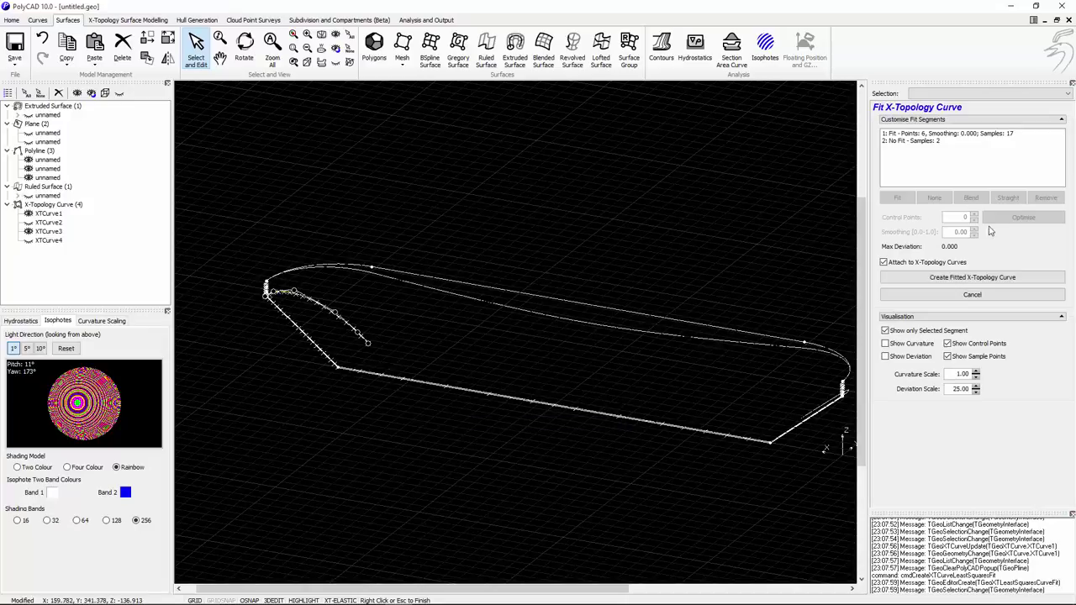
click(925, 140)
click(1039, 202)
click(966, 140)
click(972, 279)
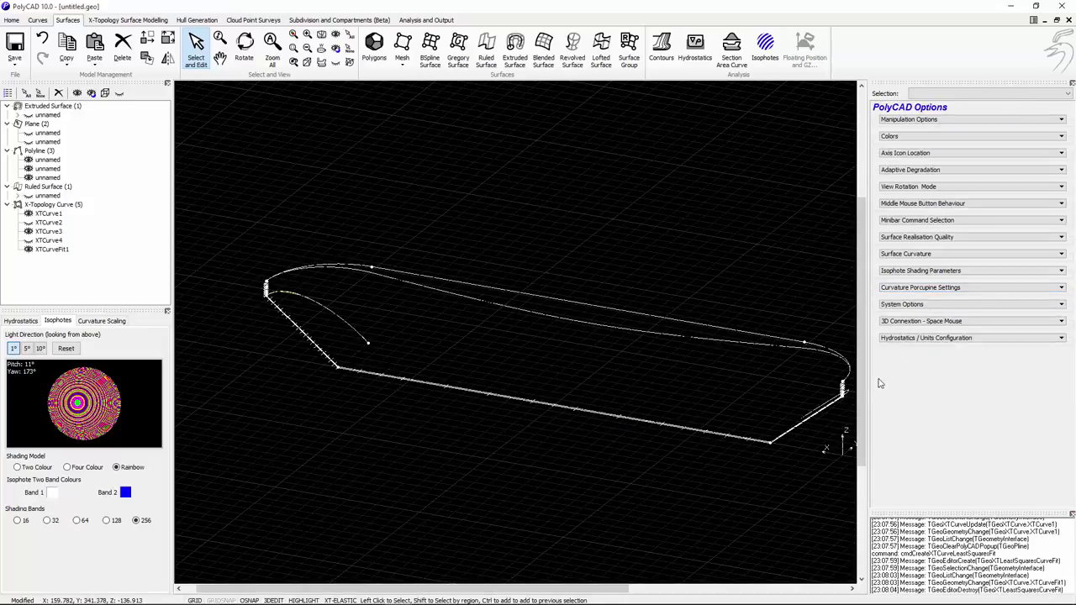
Step: Fit an X-Topology curve by least squares to the X 0 end intersection polyline, removing the No Fit segment and attaching to X-Topology curves
click(823, 408)
right_click(623, 172)
mouse_move(680, 180)
click(787, 399)
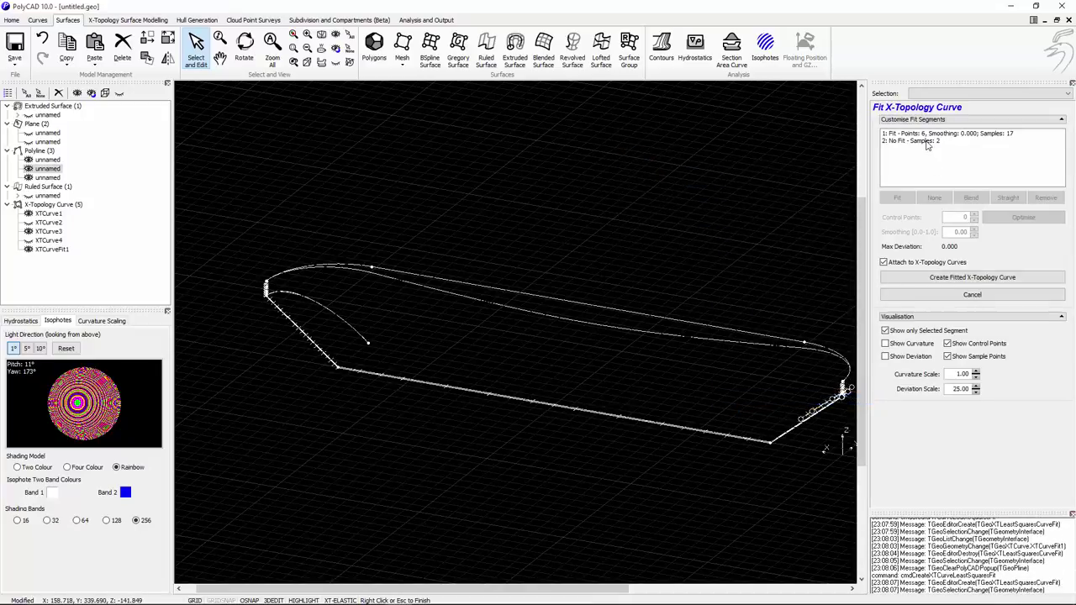
click(927, 141)
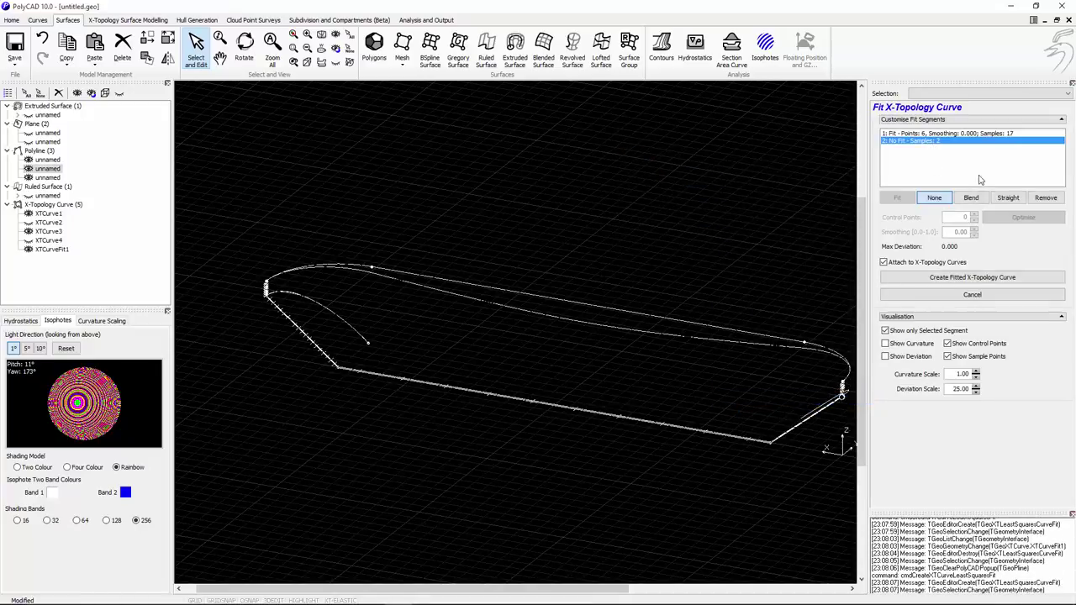
click(1047, 199)
click(969, 278)
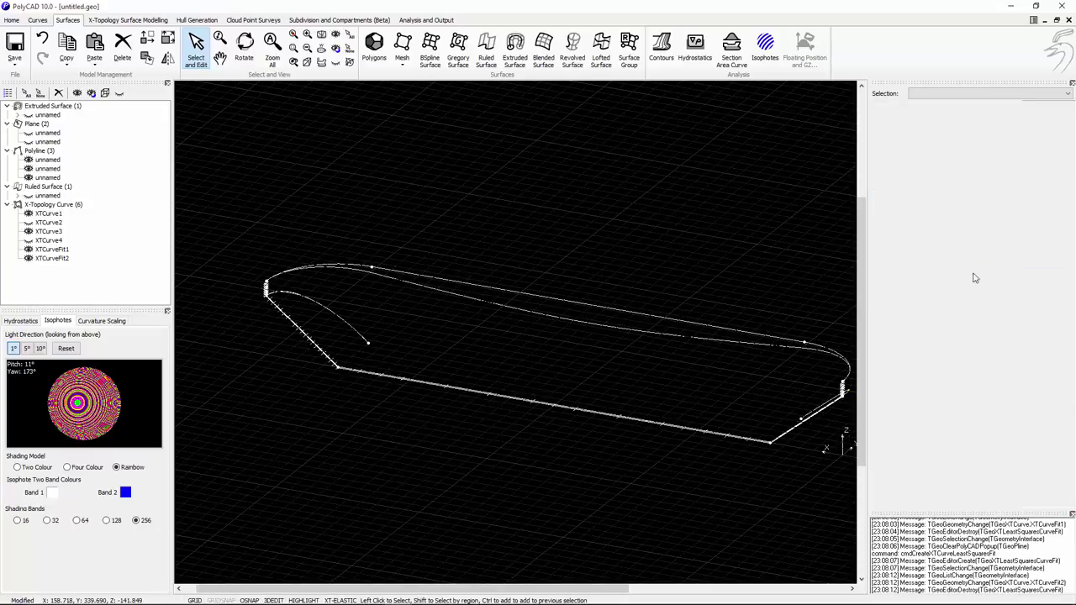
Step: Hide the two end intersection polylines, leaving the fitted curves and the sheer polyline shown
middle_drag(613, 189, 505, 149)
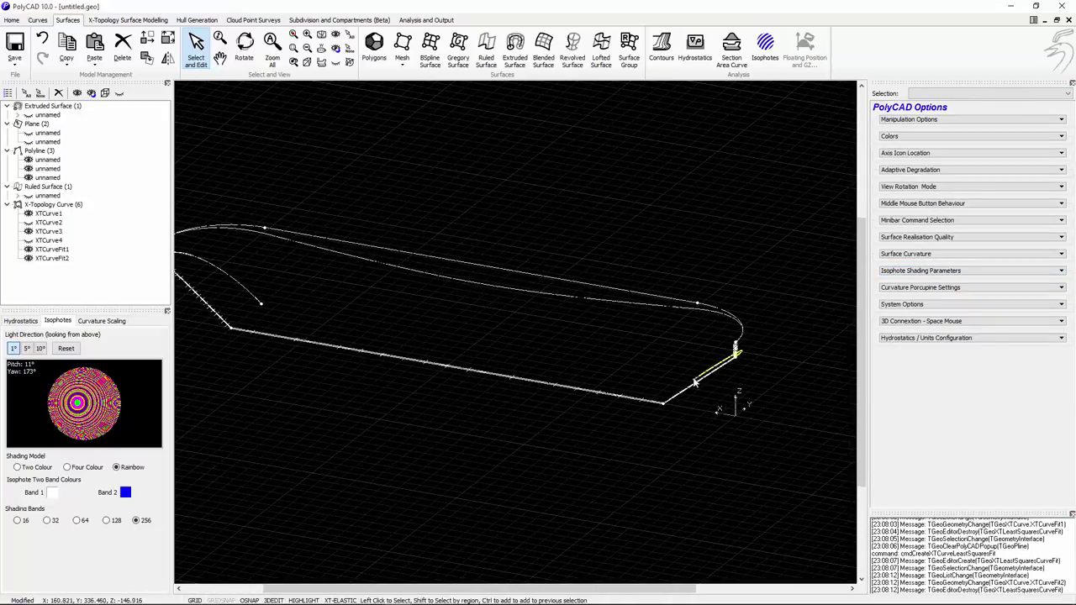
click(249, 291)
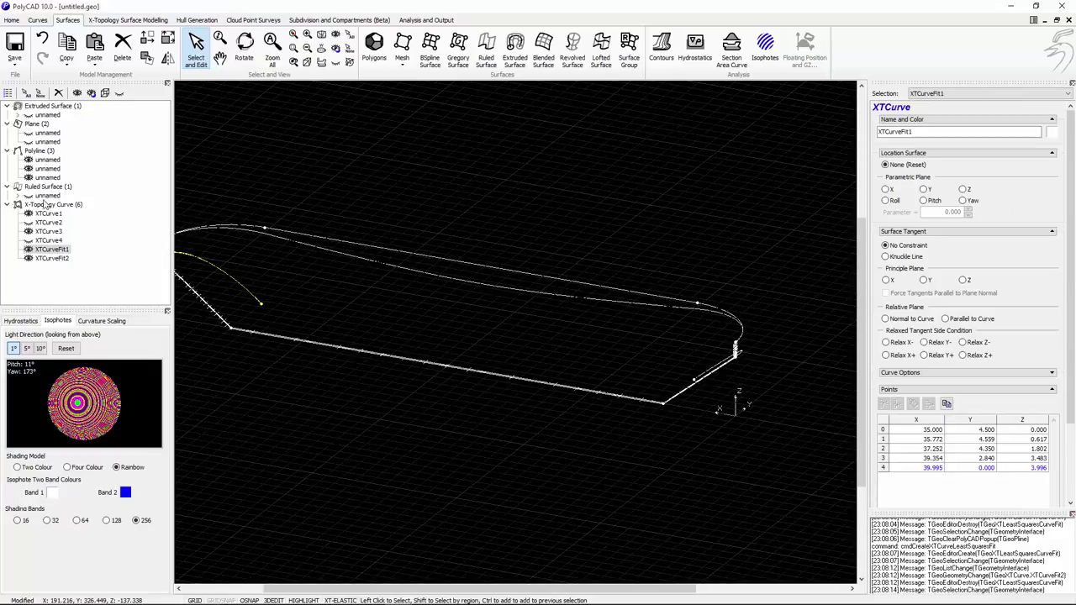
ctrl+click(711, 370)
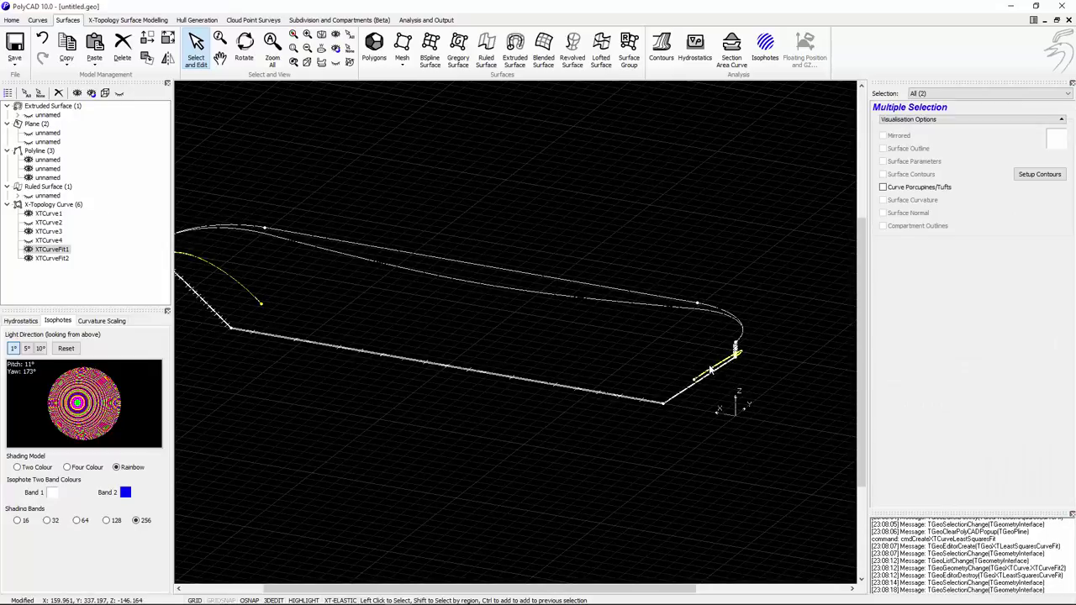
click(707, 289)
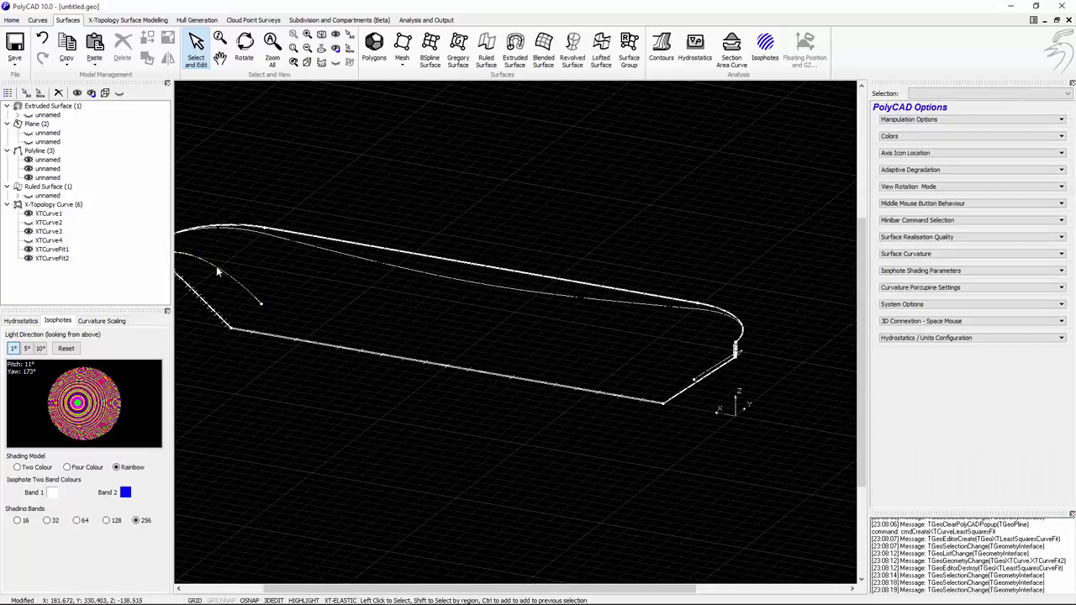
click(48, 160)
click(104, 136)
click(52, 169)
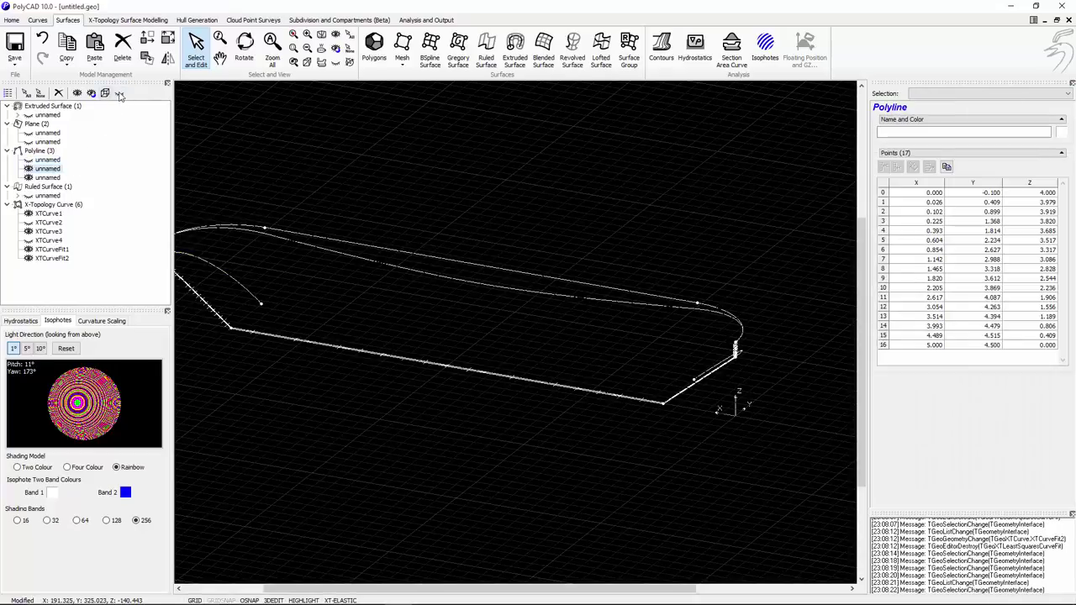
click(121, 96)
Step: Set the surface tangent constraint of fitted end curves XTCurveFit1 and XTCurveFit2 to Knuckle Line
click(240, 278)
shift+click(715, 370)
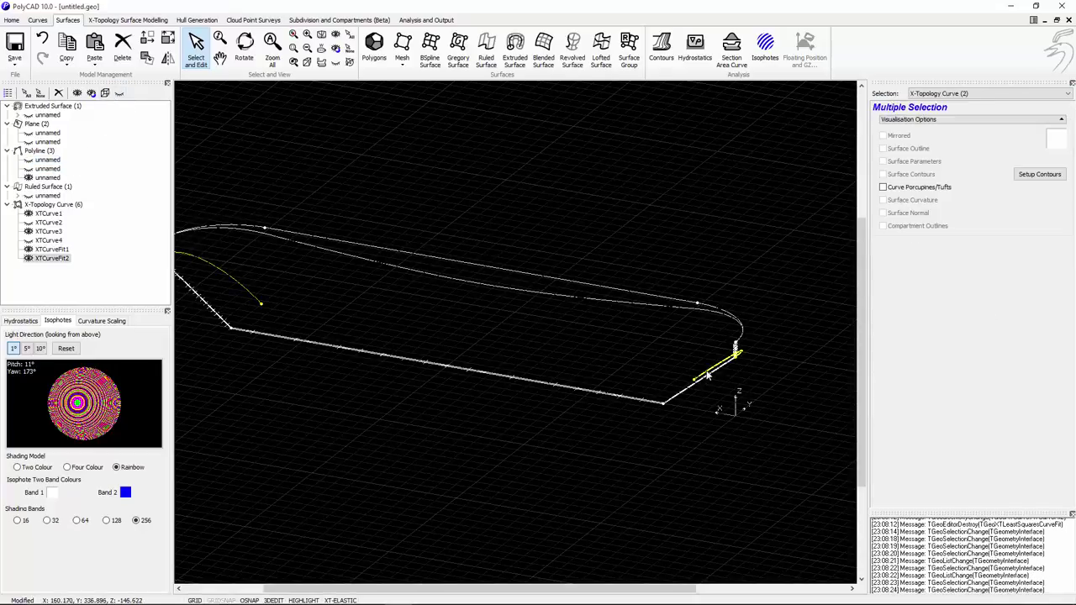
right_click(670, 228)
mouse_move(715, 252)
click(811, 318)
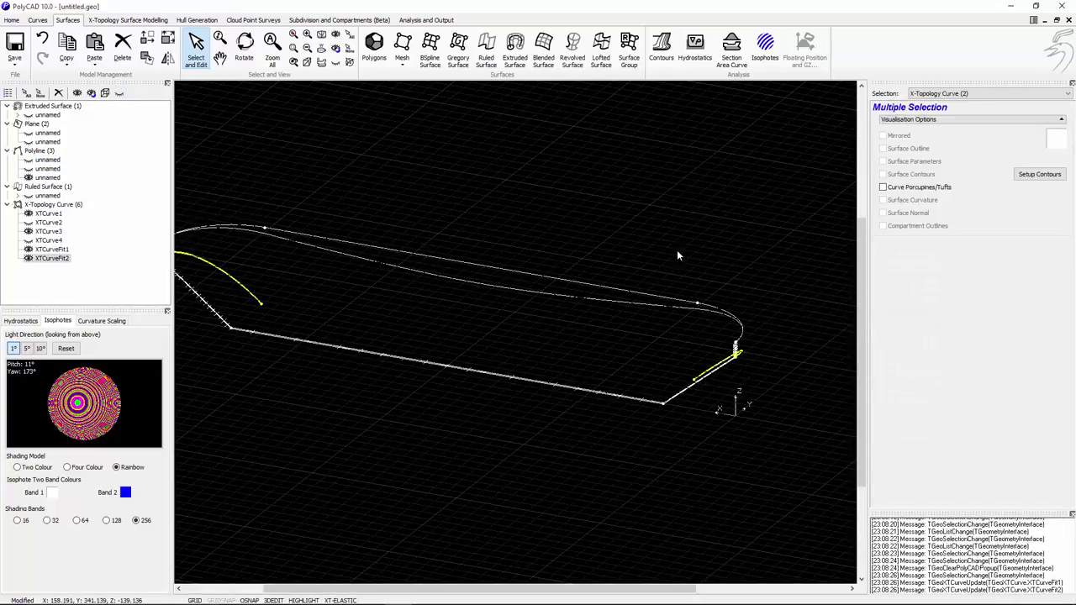
Step: Draw a straight X-Topology curve joining the lower ends of the two fitted curves, from 35, 4.5, 0 to 5, 4.5, 0
click(244, 46)
drag(308, 117, 357, 192)
click(12, 19)
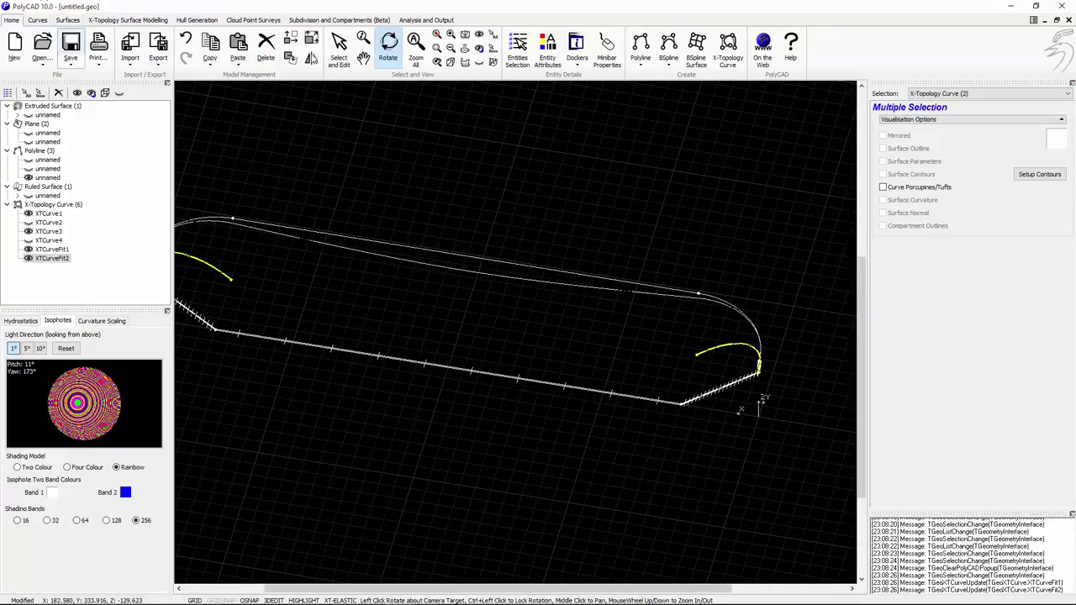
click(728, 50)
click(231, 280)
click(697, 354)
click(623, 341)
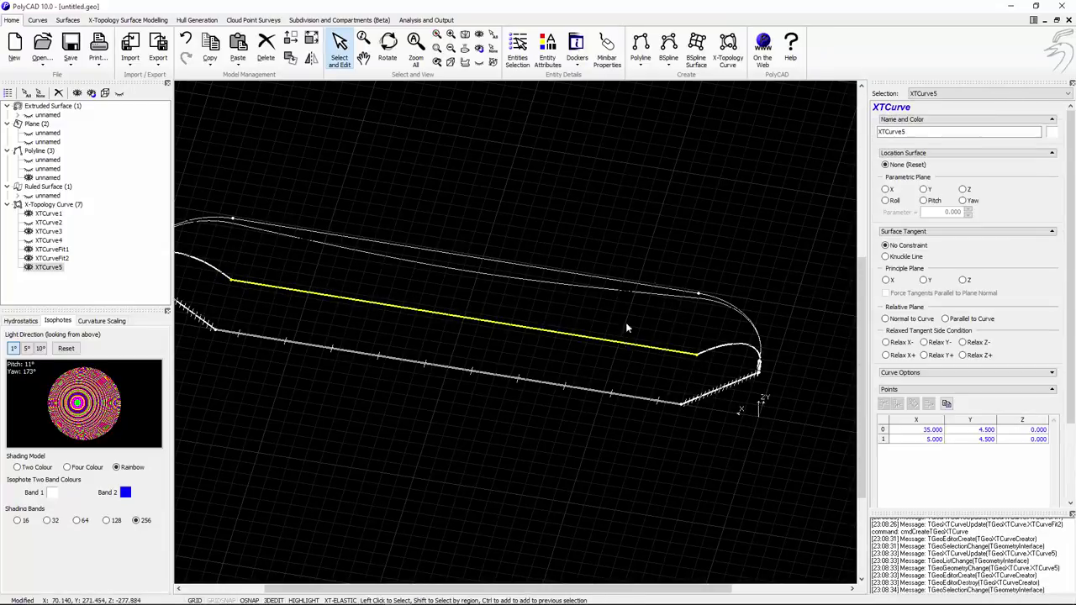
Step: Set the surface tangent constraint of the straight chine curve XTCurve5 to Knuckle Line
right_click(687, 203)
mouse_move(713, 211)
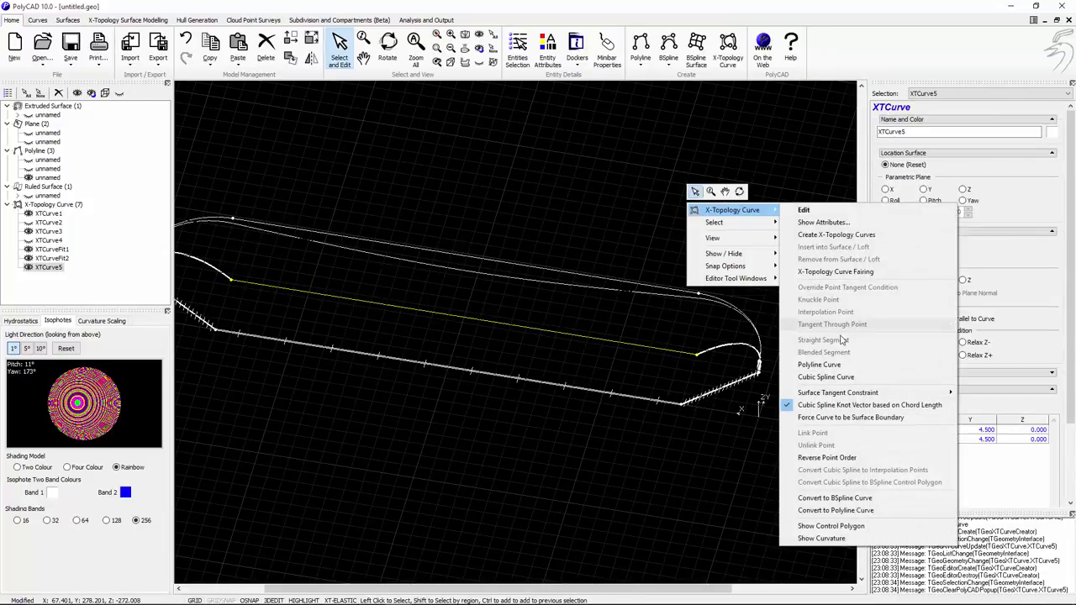
mouse_move(844, 397)
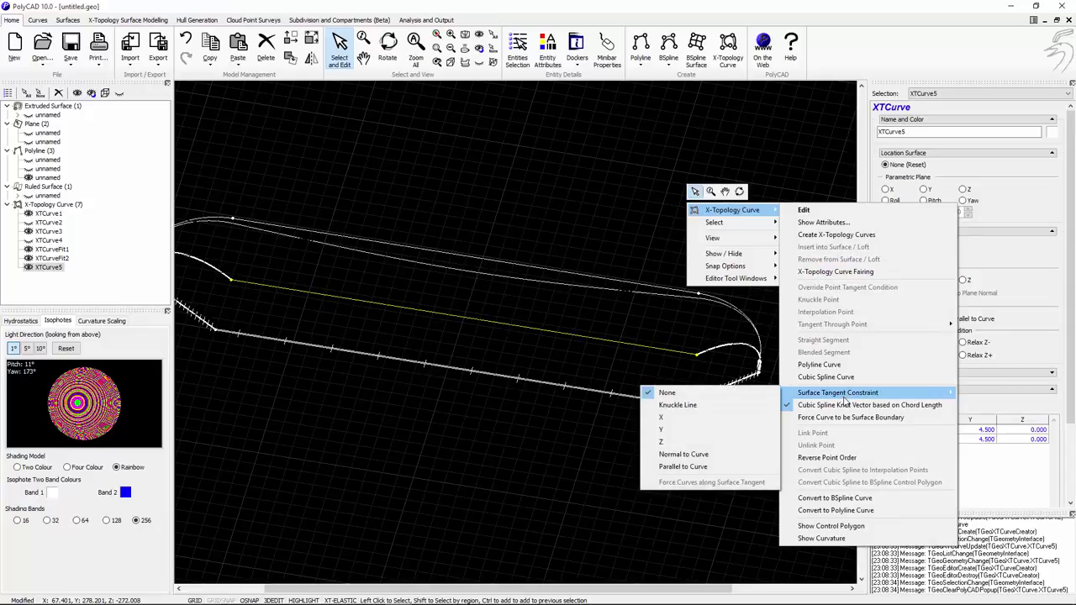
click(678, 405)
click(595, 171)
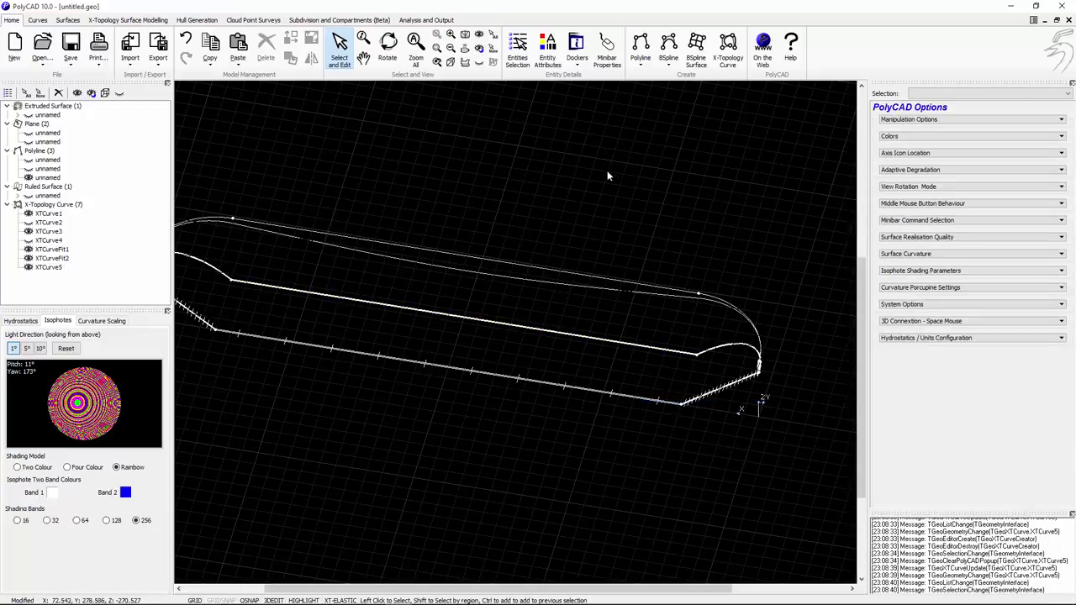
Step: Draw two transverse X-Topology curves at X 35 and X 5, from the centreline through the chine ends to the upper curve's points
middle_drag(595, 172, 635, 145)
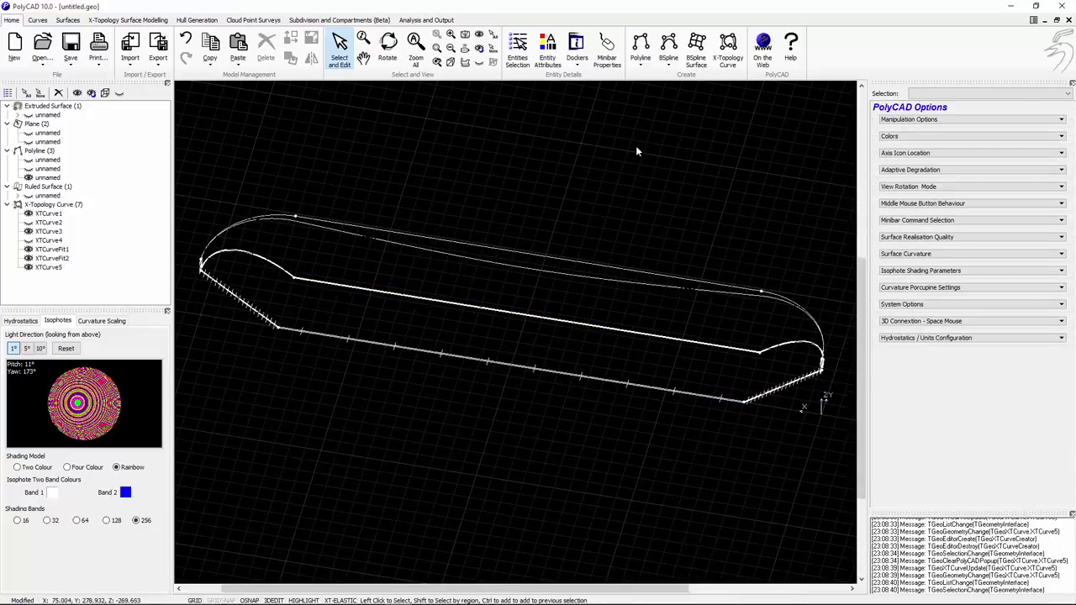
click(728, 48)
click(301, 275)
click(300, 215)
right_click(385, 180)
click(744, 403)
click(745, 403)
click(767, 282)
right_click(767, 282)
Step: Set the surface tangent of transverse curves XTCurve6 and XTCurve7 to Normal to Curve
click(296, 248)
click(898, 320)
click(761, 331)
click(901, 322)
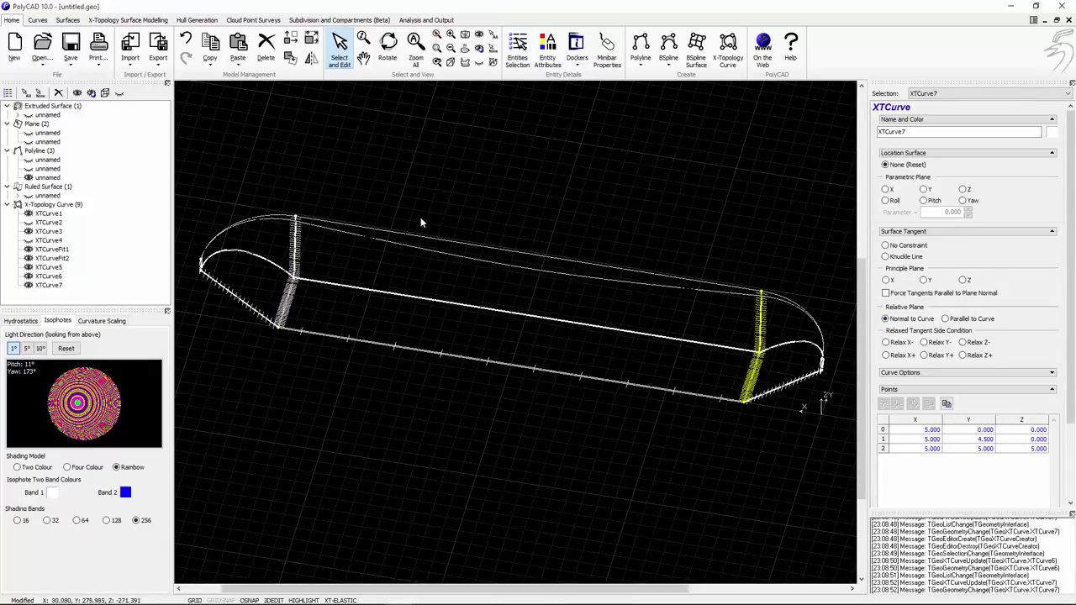
Step: Fit an X-Topology curve by least squares to the sheer polyline with three fit segments, attaching to X-Topology curves
click(390, 246)
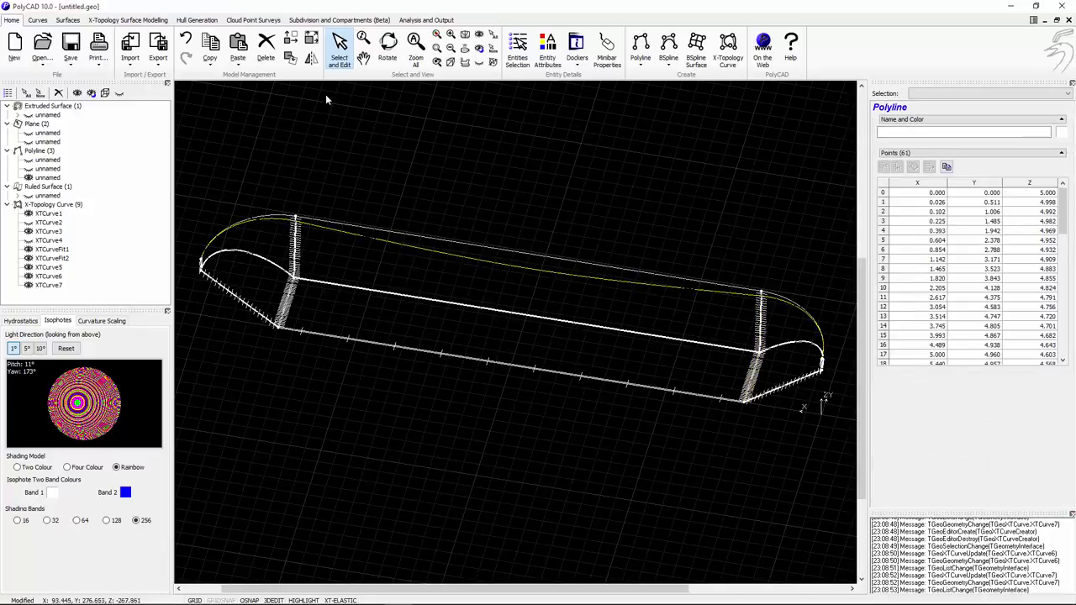
click(388, 49)
drag(454, 168, 572, 222)
right_click(572, 221)
mouse_move(505, 169)
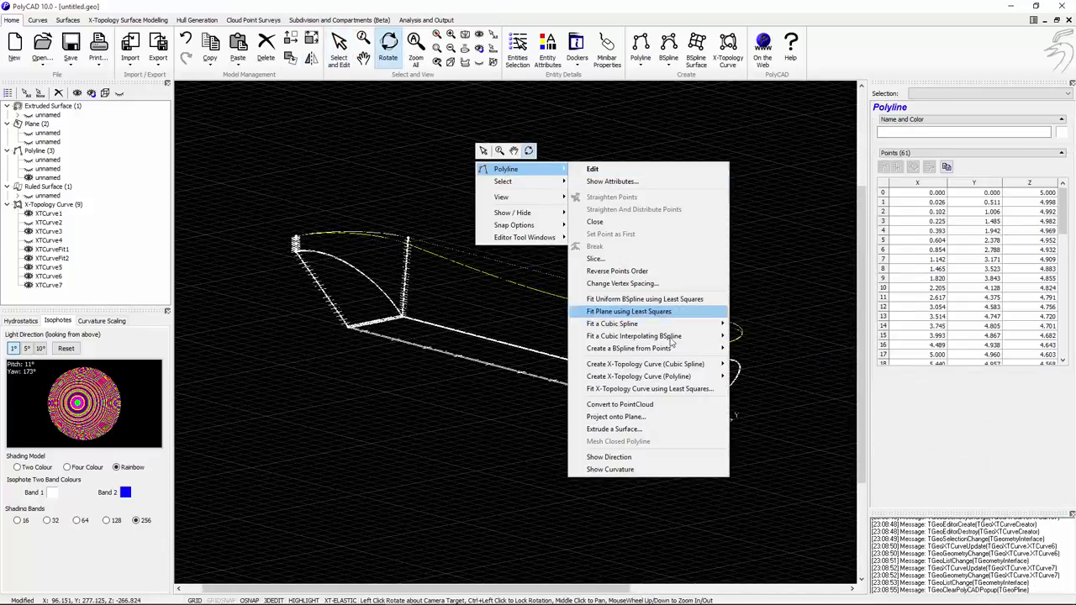
click(664, 389)
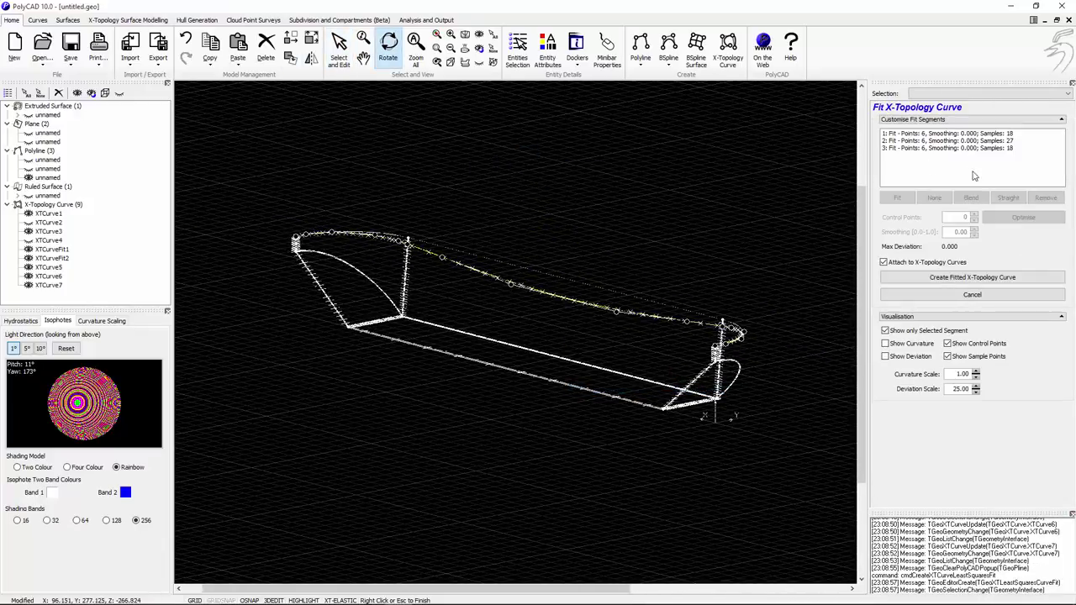
click(976, 279)
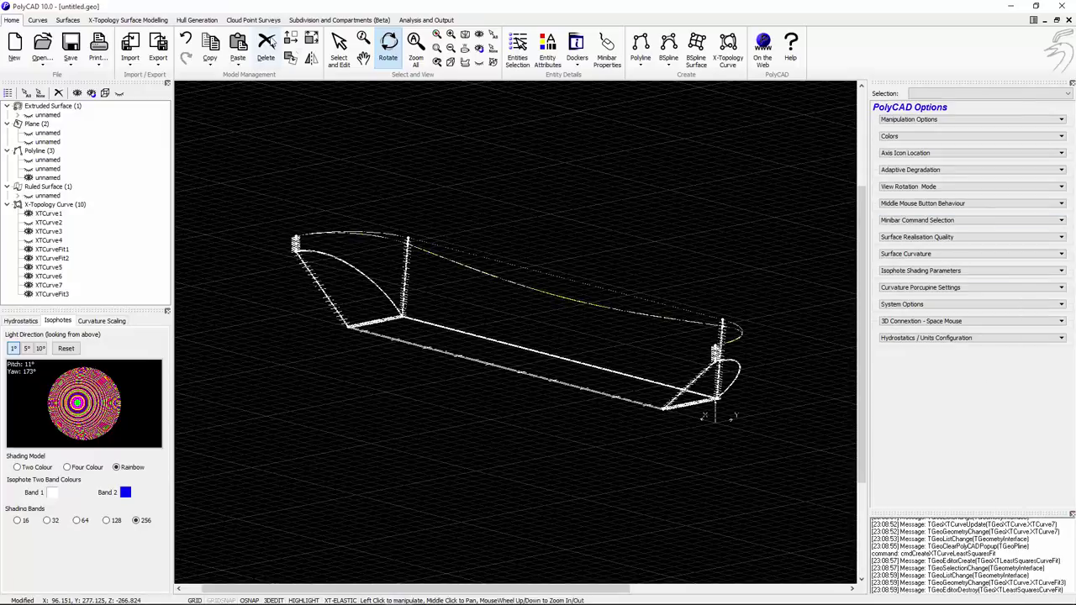
Step: Hide the flat upper edge curve XTCurve3 at Z 5
key(Escape)
click(471, 257)
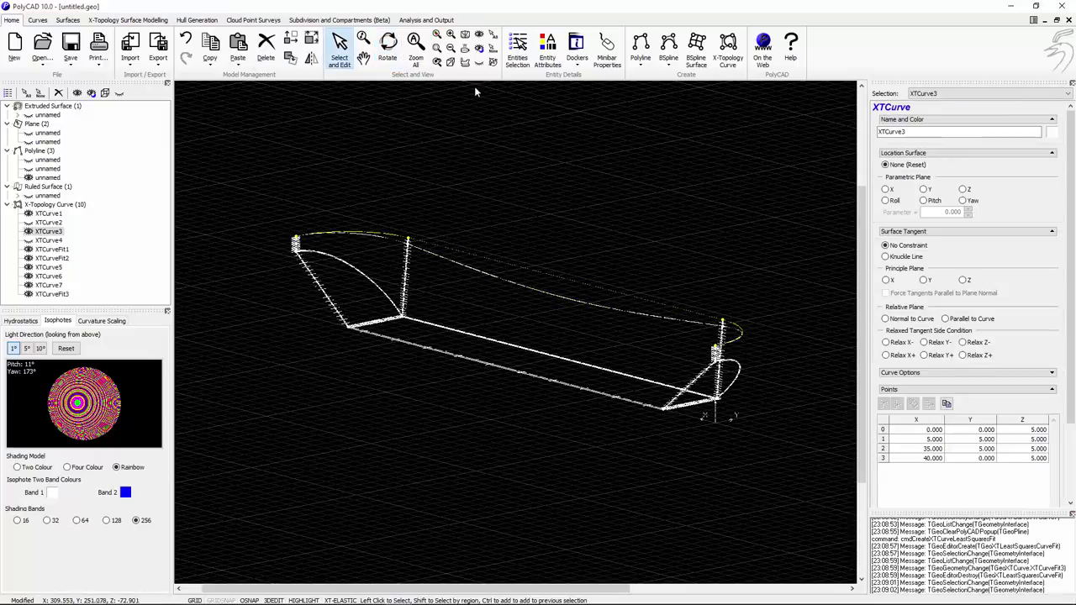
click(480, 64)
Step: Create an X-Topology surface from the visible X-Topology curves
click(388, 51)
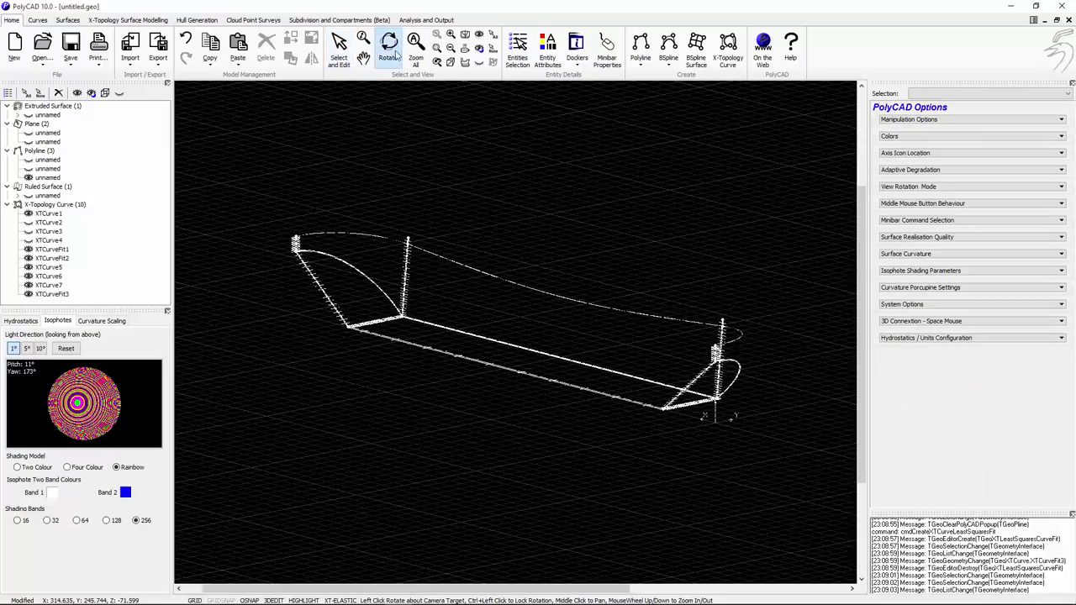
drag(481, 238, 506, 237)
click(57, 205)
right_click(271, 150)
mouse_move(335, 157)
click(436, 157)
Step: Set the surface patch type of XTSurface1 to Bi-Linear Bezier Blend
drag(594, 209, 563, 292)
scroll(512, 274, up, 4)
scroll(504, 294, down, 1)
click(339, 46)
click(558, 365)
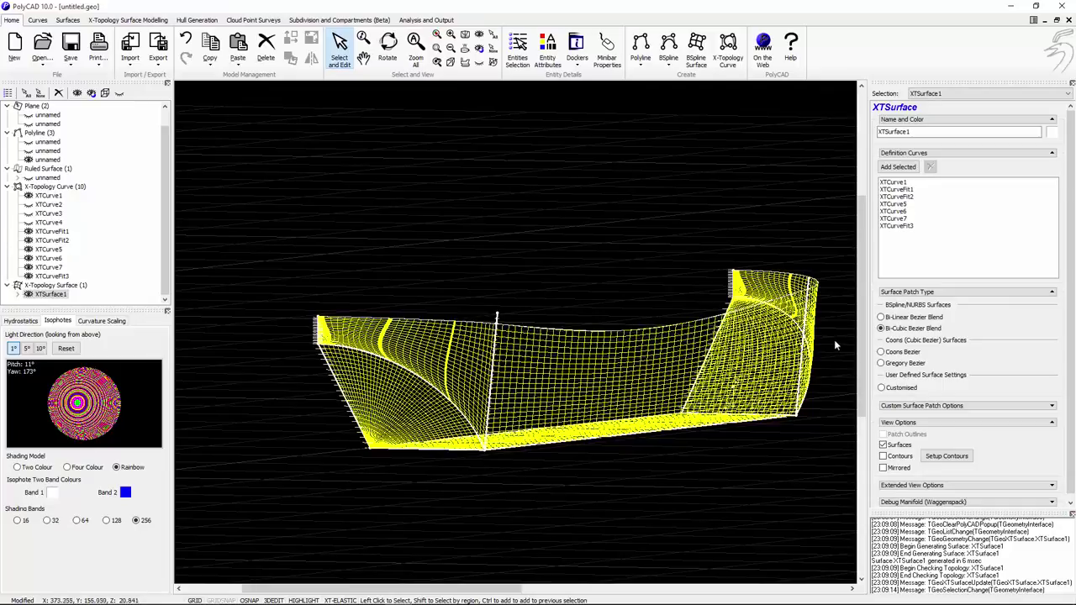
click(881, 318)
Step: Snap the centreline end point of XTCurveFit1 onto the profile curve's knuckle at the X 40 end
scroll(450, 269, up, 5)
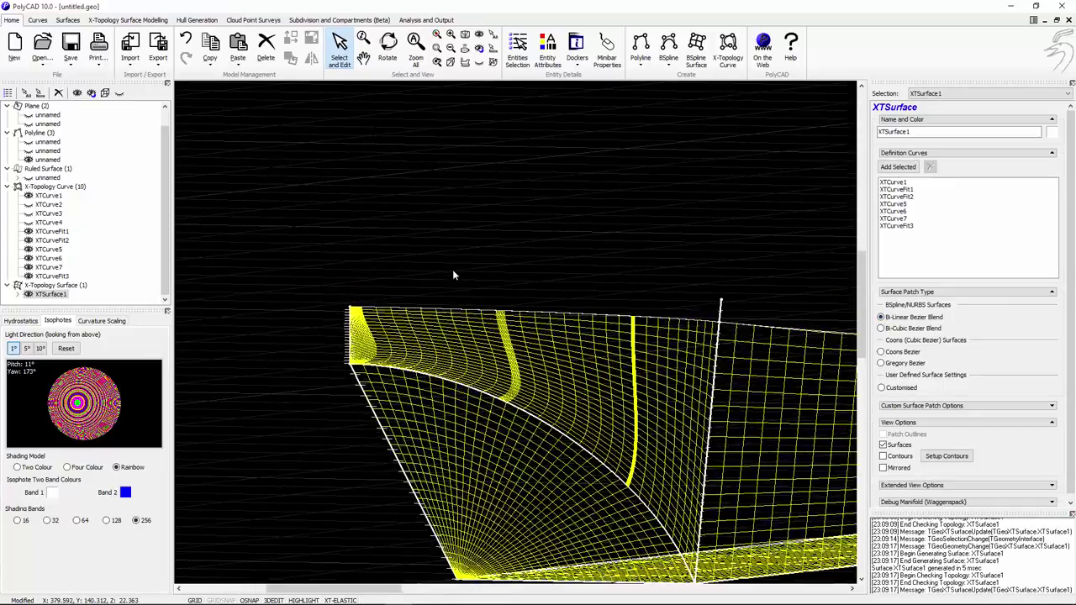
scroll(361, 422, up, 1)
middle_drag(360, 422, 434, 350)
click(403, 408)
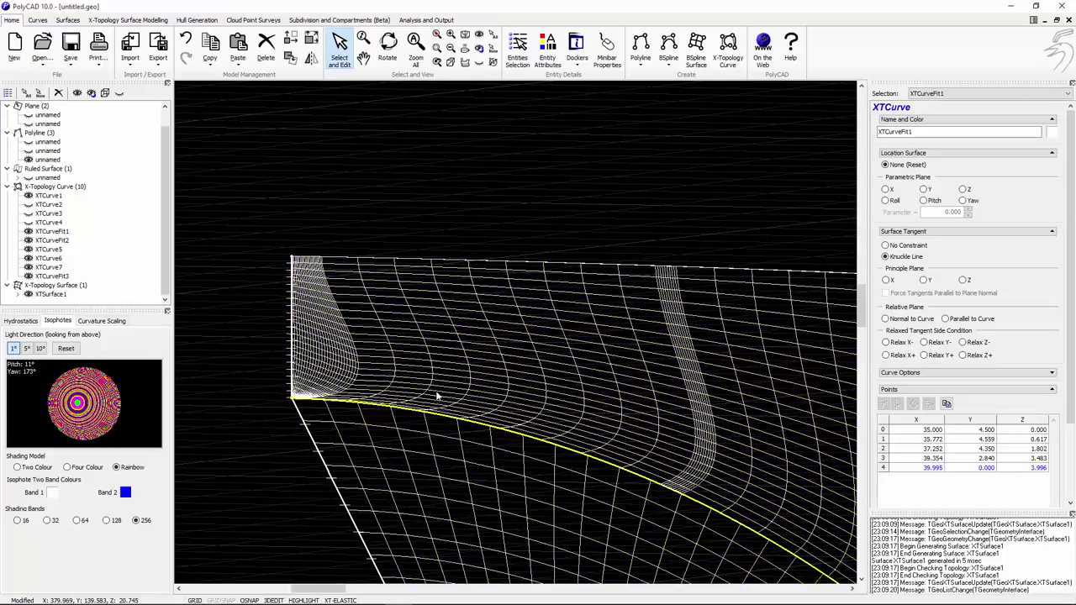
double_click(303, 405)
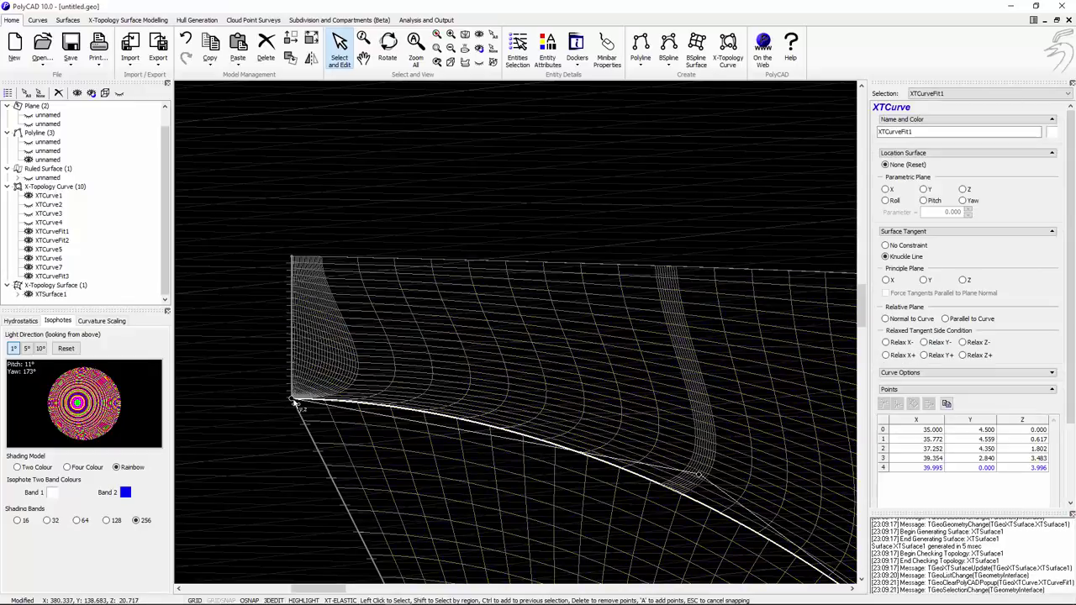
mouse_move(292, 401)
mouse_down()
mouse_move(332, 385)
mouse_move(293, 398)
mouse_up()
scroll(321, 375, down, 3)
middle_drag(681, 370, 341, 358)
key(Escape)
Step: Snap the centreline end point of XTCurveFit2 onto the profile curve's knuckle at 0, 0, 4
click(614, 257)
click(614, 259)
scroll(577, 250, up, 10)
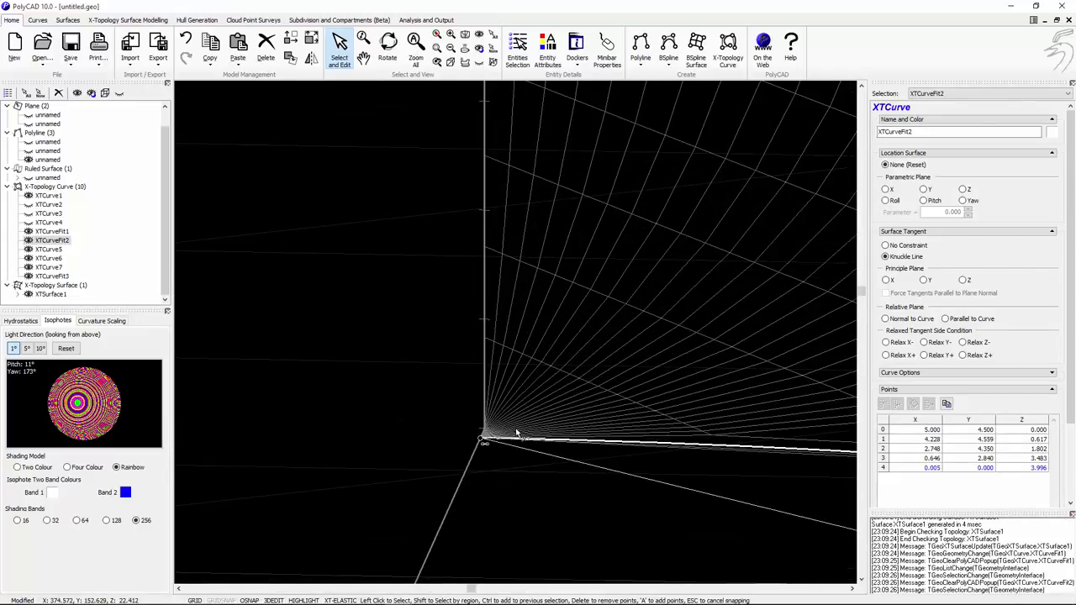
drag(482, 439, 510, 427)
scroll(535, 315, down, 10)
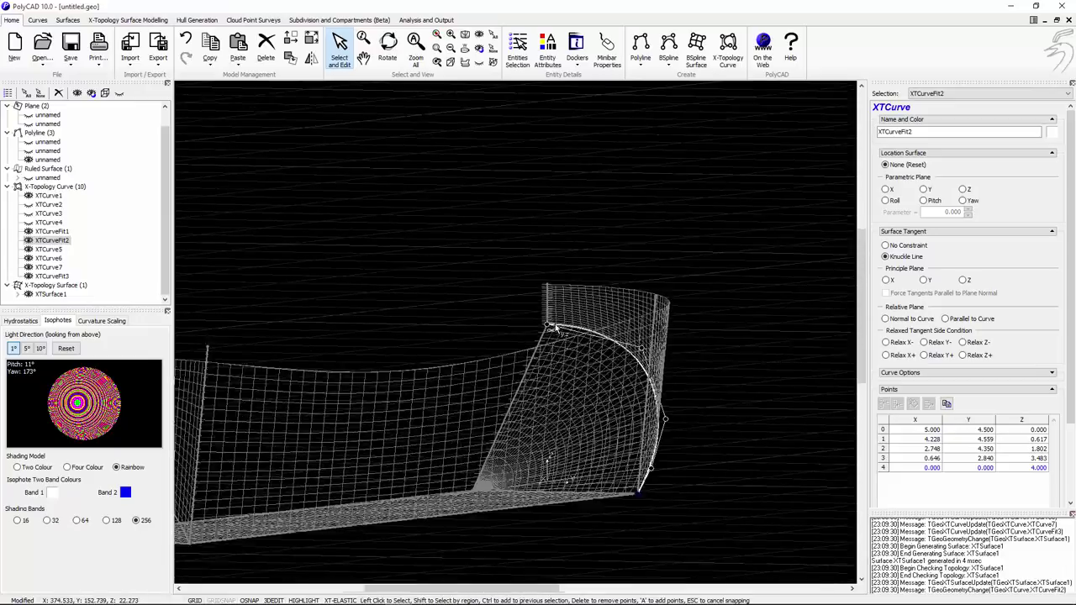
key(Escape)
Step: Switch the view to perspective and orbit to look along the underside of the whole hull
click(388, 46)
drag(496, 336, 435, 135)
click(451, 61)
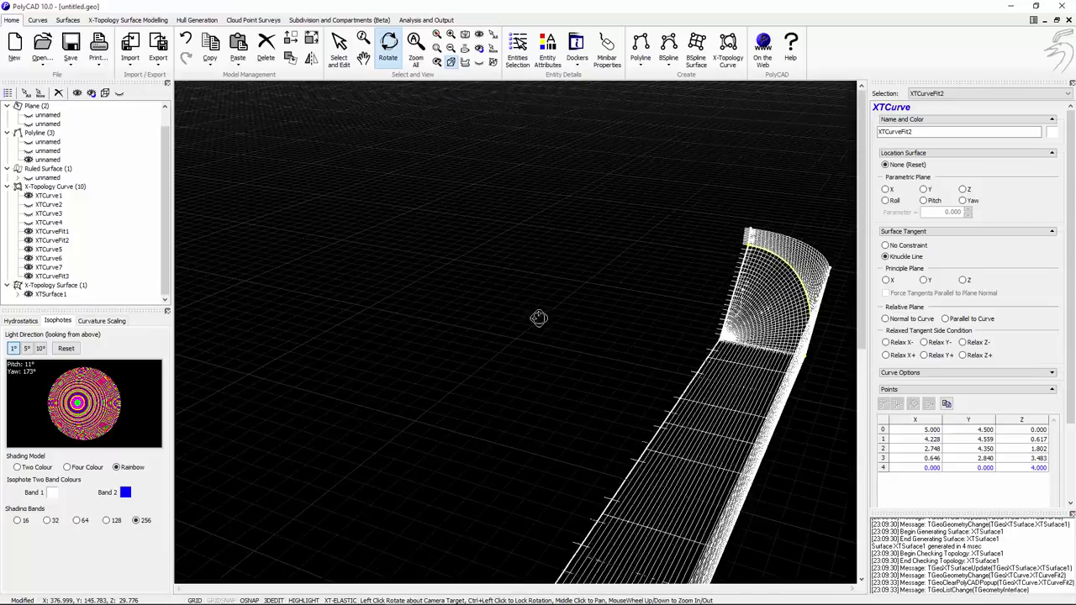
drag(649, 343, 661, 301)
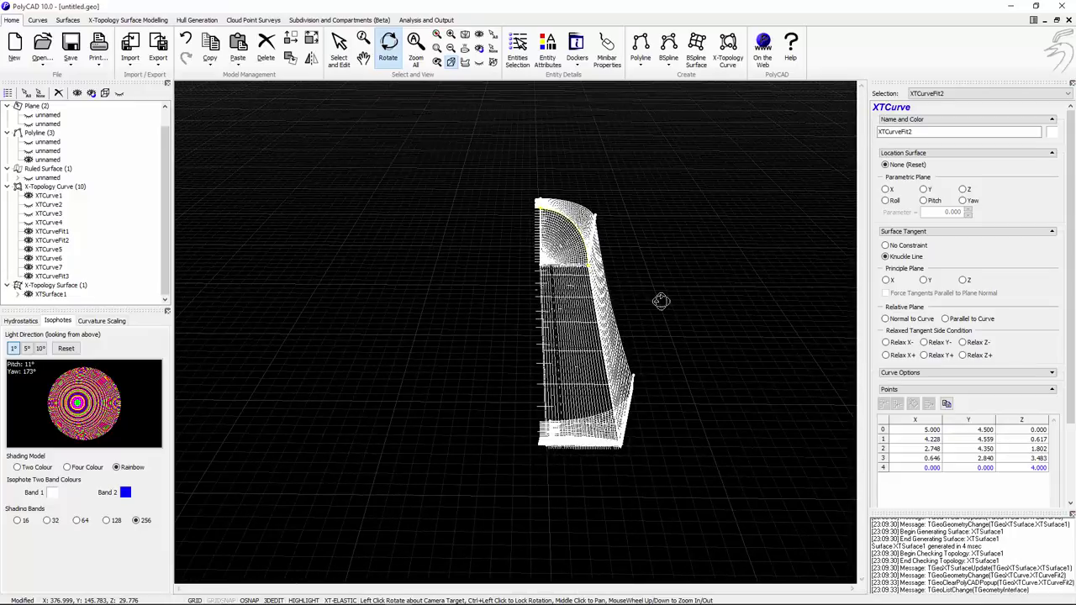
Step: Show contours on XTSurface1 at spacings of 0.500 in X, 0.250 in Y and 0.250 in Z, and turn off its surface display
click(343, 50)
click(577, 293)
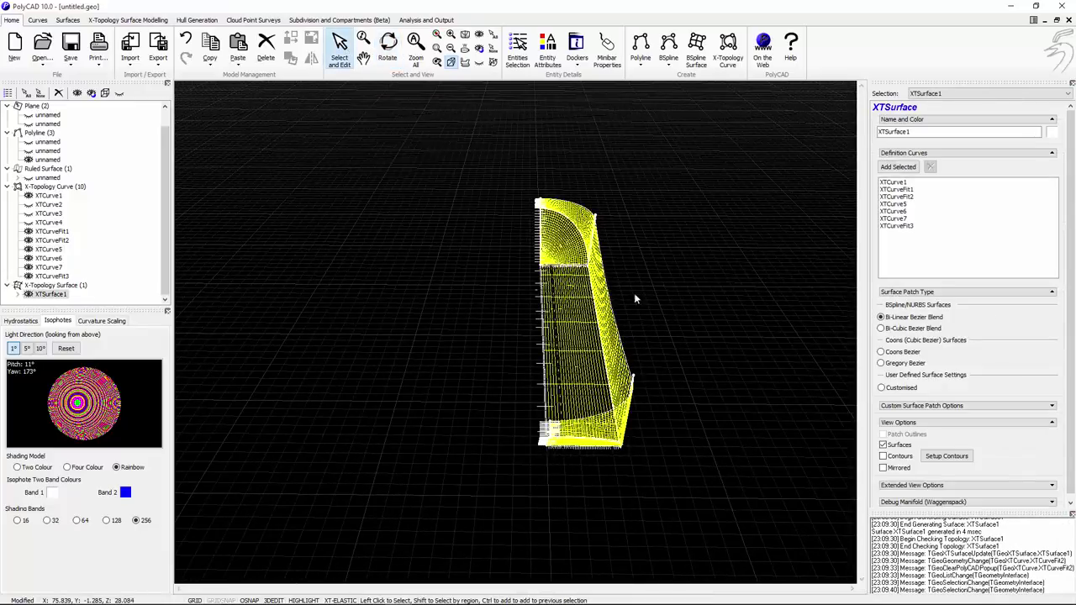
click(894, 457)
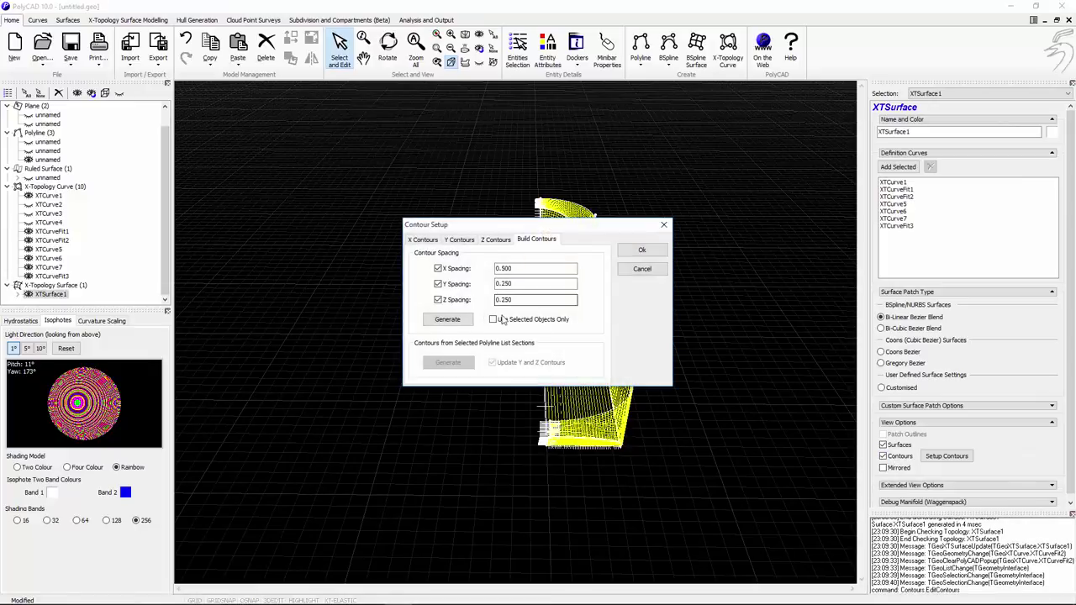
click(641, 251)
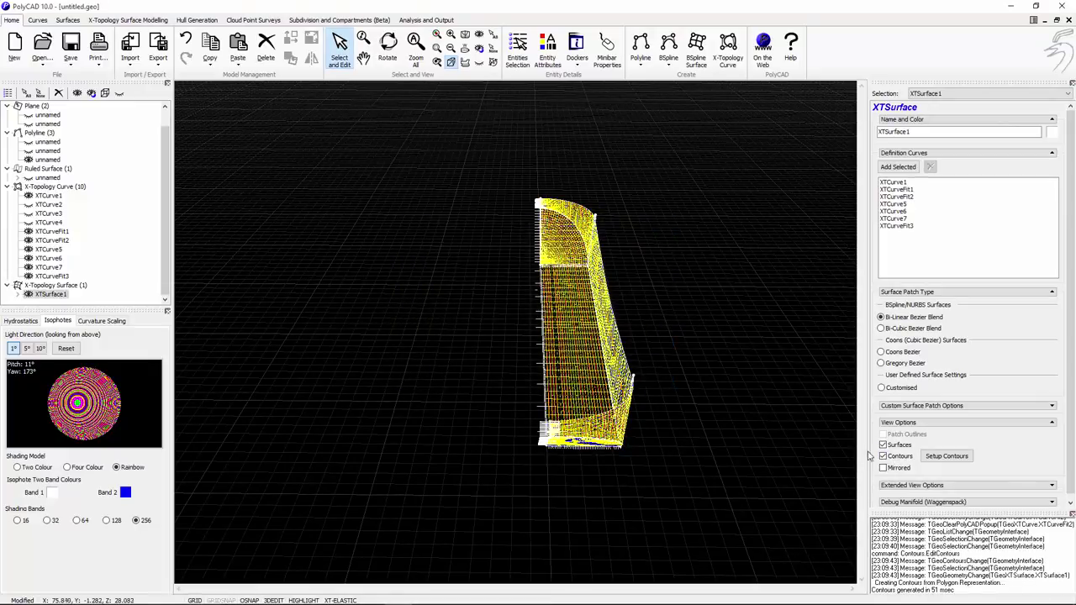
click(896, 445)
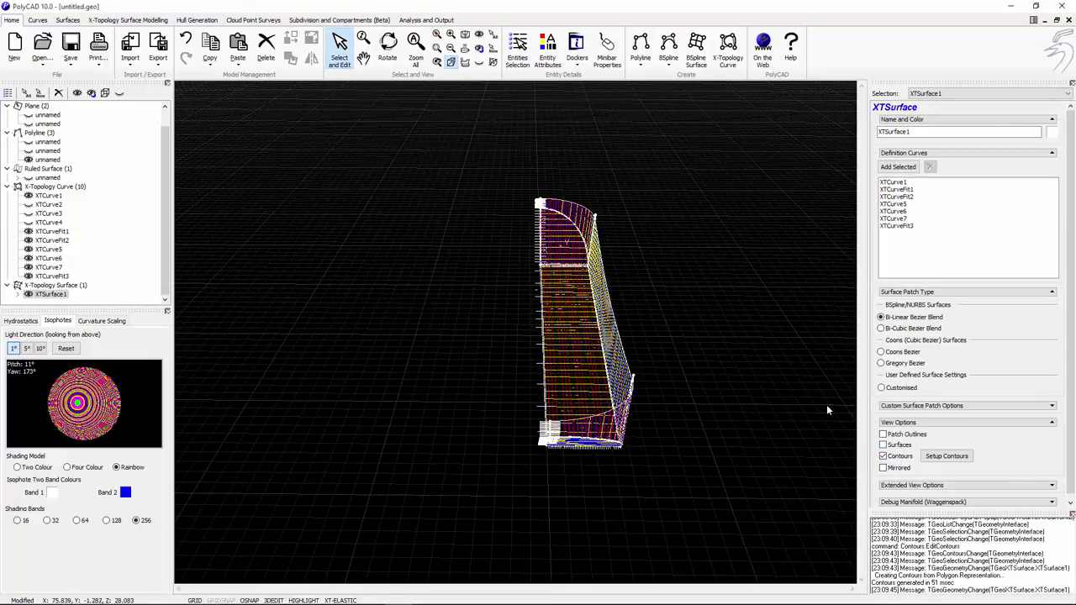
Step: Turn on the mirrored display of XTSurface1 and orbit around the complete hull to inspect its contours from several sides
click(884, 467)
click(388, 48)
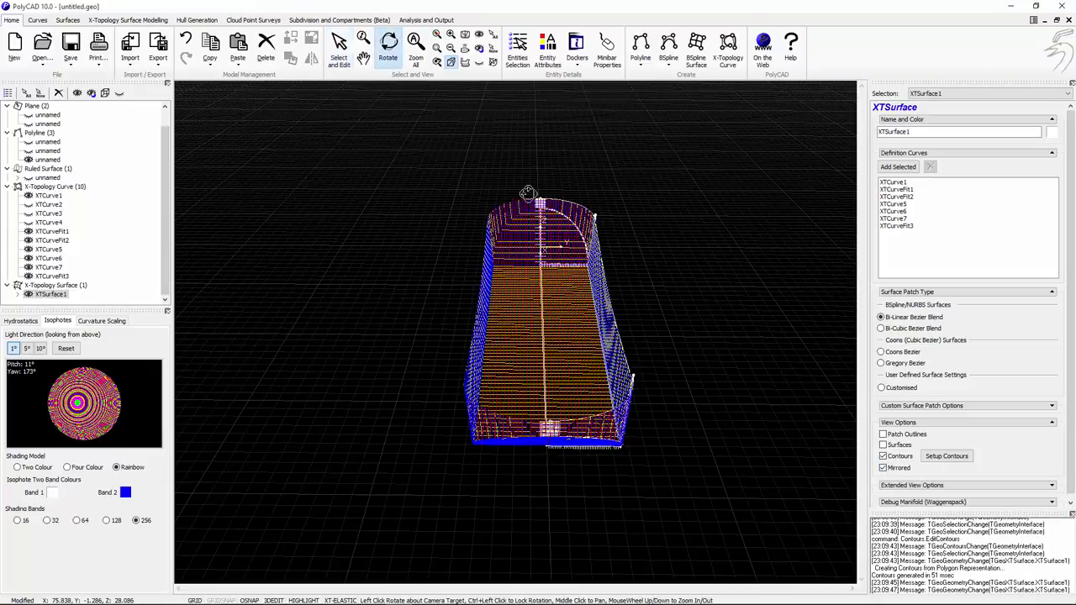
drag(562, 238, 412, 306)
scroll(543, 288, up, 4)
drag(562, 365, 621, 261)
scroll(591, 342, down, 3)
drag(591, 342, 448, 165)
Step: Set XTSurface1's colour to blue and display the hull surface shaded
click(1052, 133)
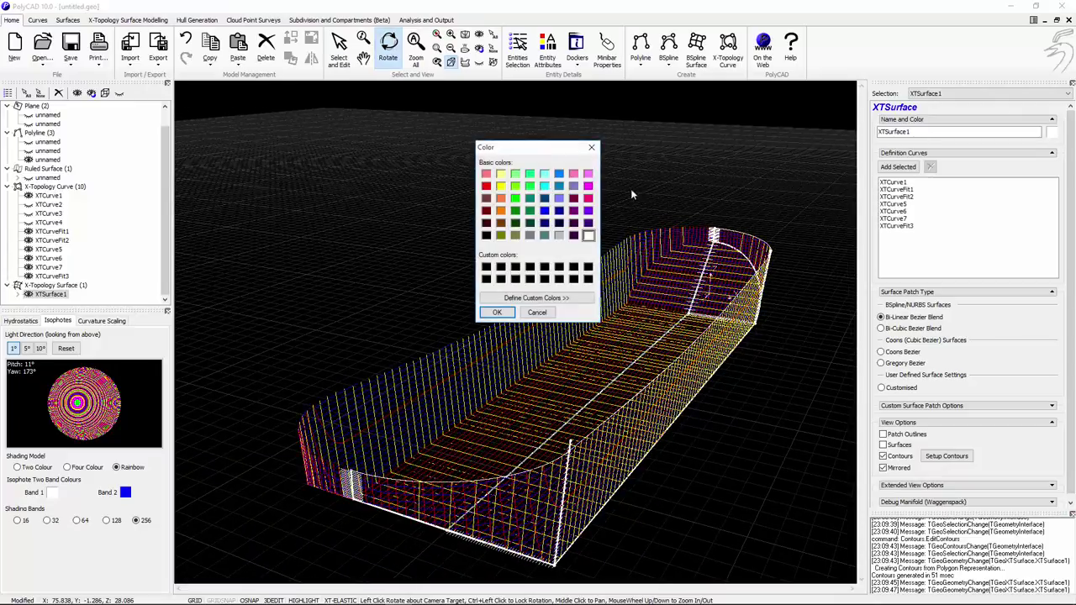
click(497, 313)
click(91, 93)
mouse_move(597, 216)
mouse_down()
mouse_move(619, 308)
mouse_move(619, 125)
mouse_move(476, 101)
mouse_move(384, 132)
mouse_move(512, 148)
mouse_move(505, 153)
mouse_up()
Step: Hide all the X-Topology curves so only the shaded hull is displayed, and orbit around it
click(77, 203)
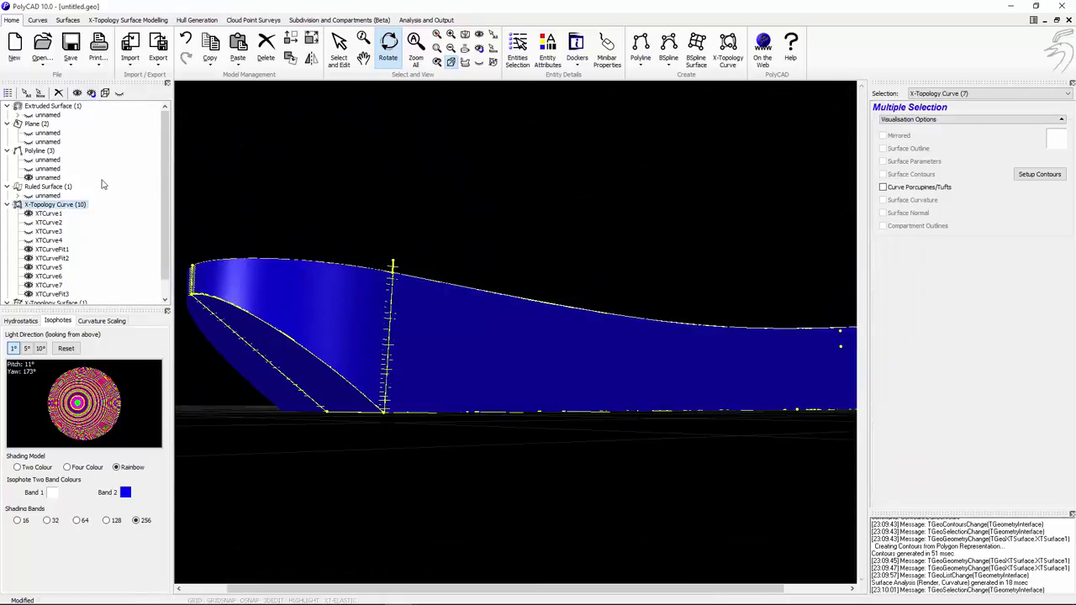
click(120, 94)
drag(631, 356, 685, 370)
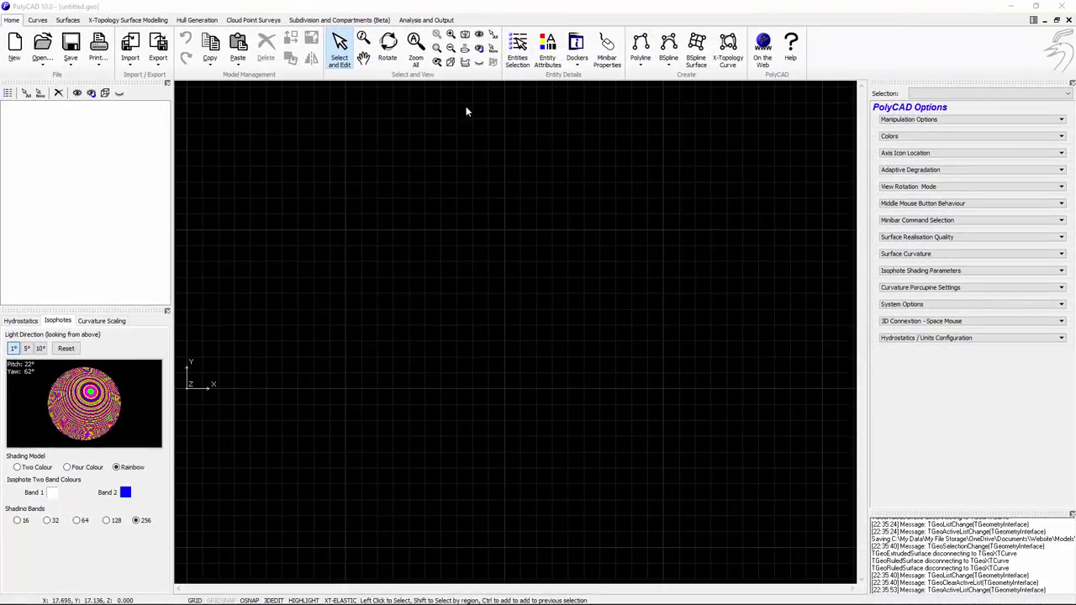
Step: In the empty model's profile view, draw a grid-snapped X-Topology curve through X, Z points 0,5; 0,4; 5,0; 35,0; 40,4; 40,5
click(465, 62)
scroll(340, 381, down, 4)
scroll(565, 372, up, 1)
middle_drag(566, 371, 454, 374)
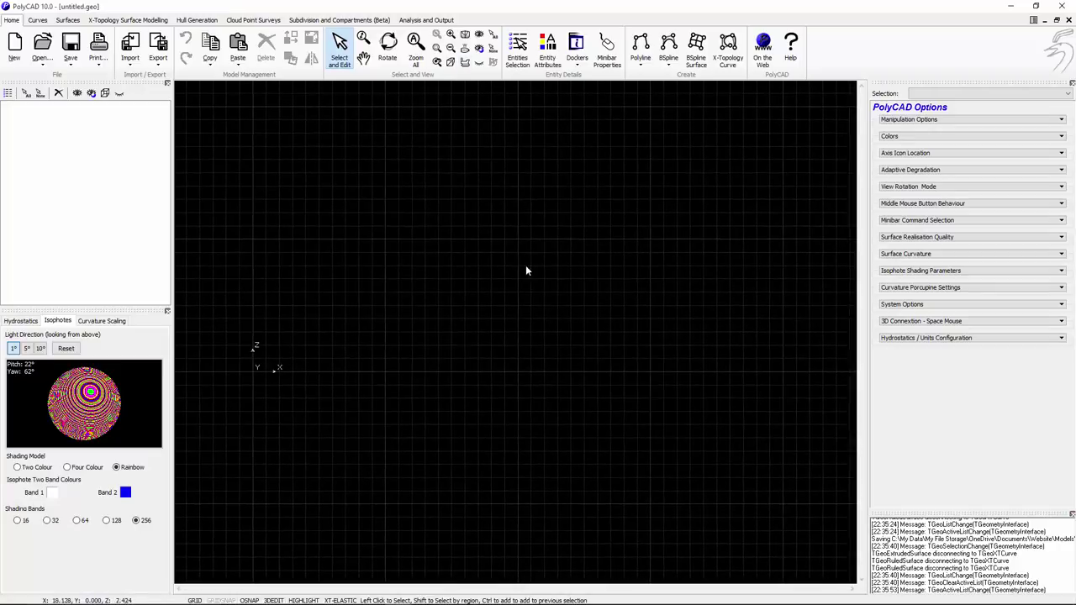
click(728, 49)
click(222, 601)
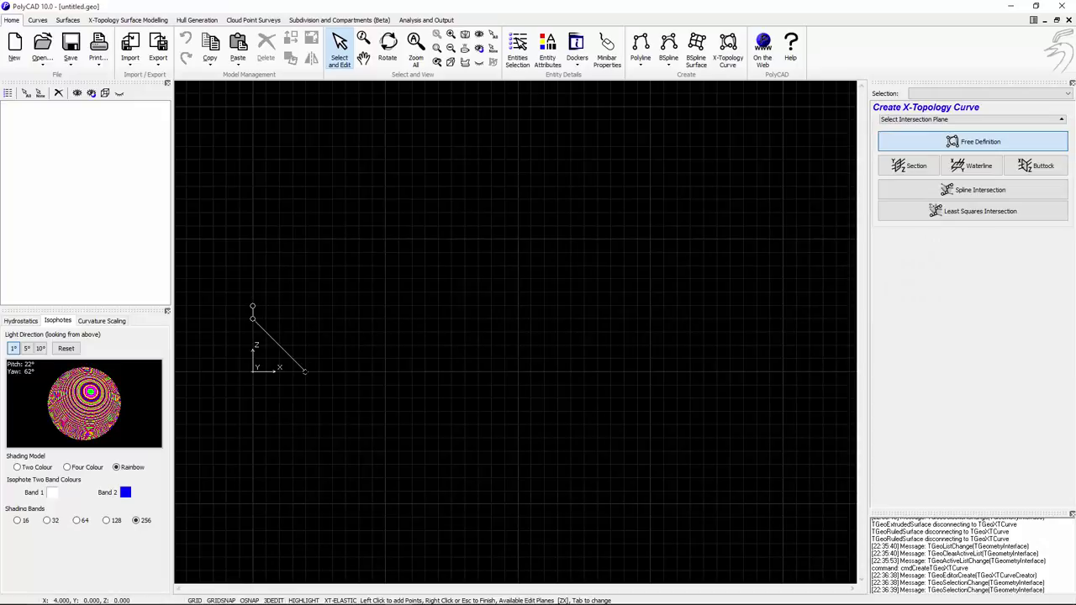
click(319, 370)
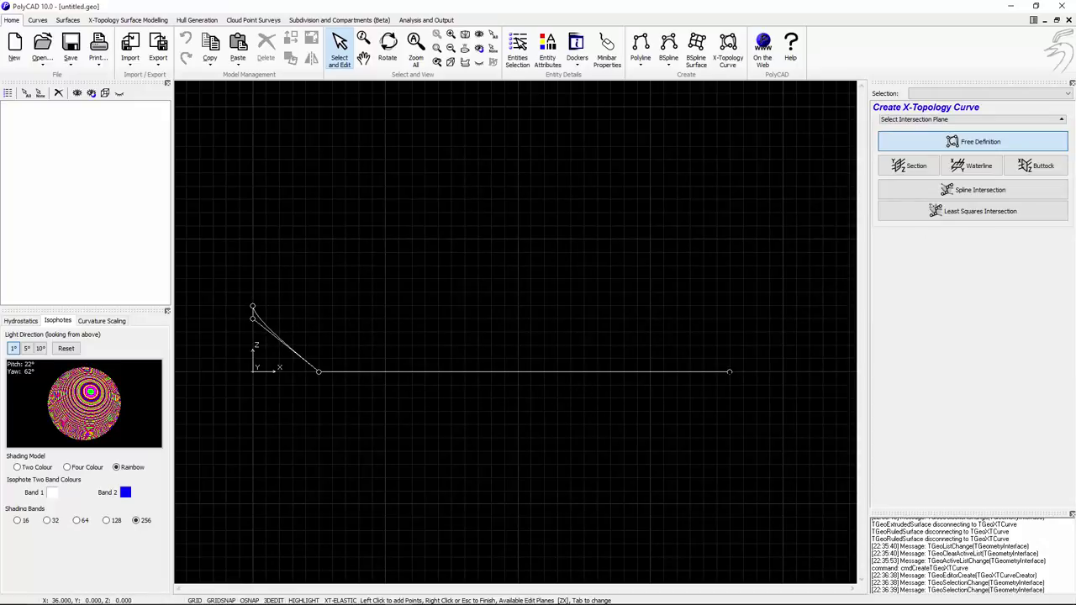
click(716, 370)
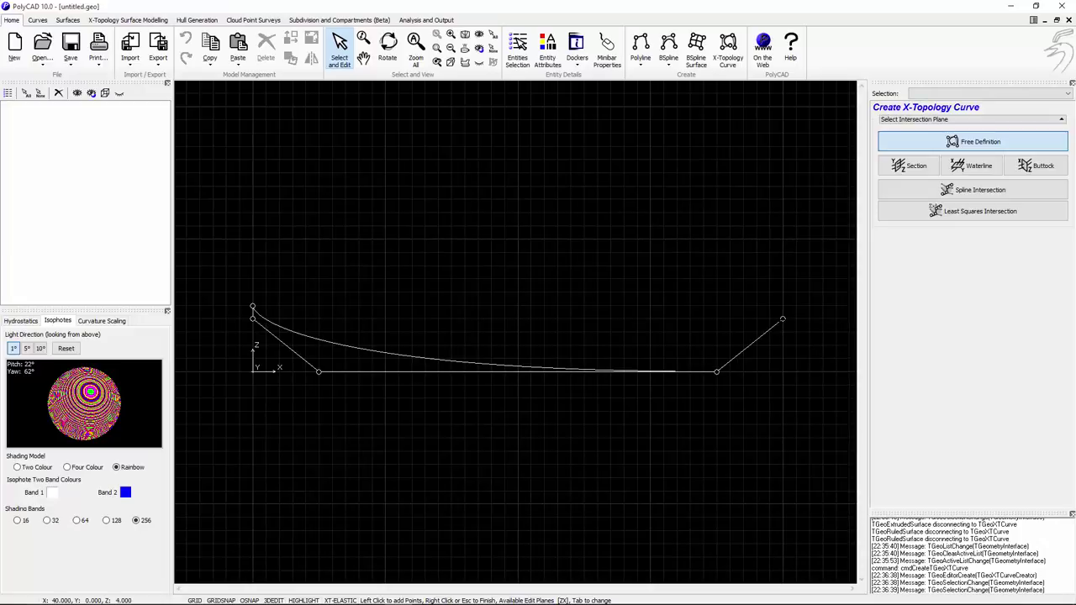
click(783, 318)
right_click(783, 262)
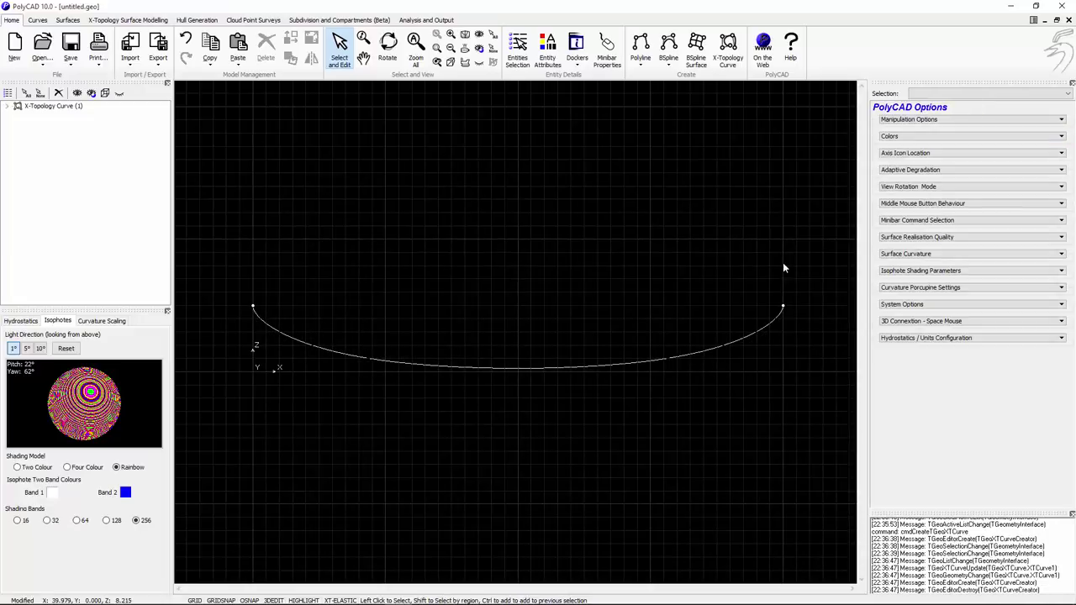
Step: Change the profile curve XTCurve1 to a polyline curve and orbit to check its straight segments
click(767, 331)
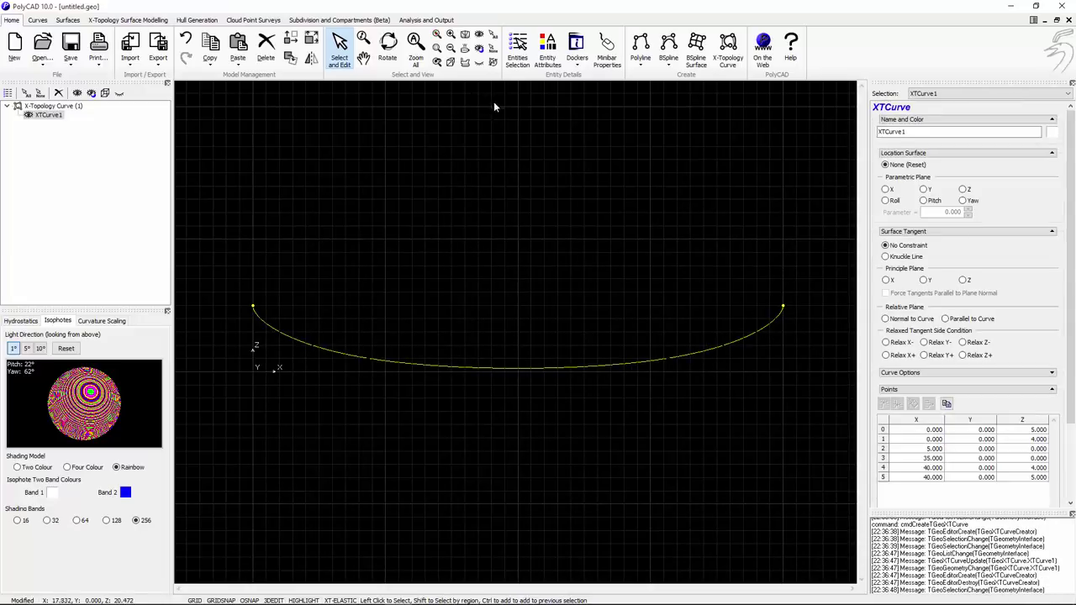
right_click(460, 216)
mouse_move(507, 220)
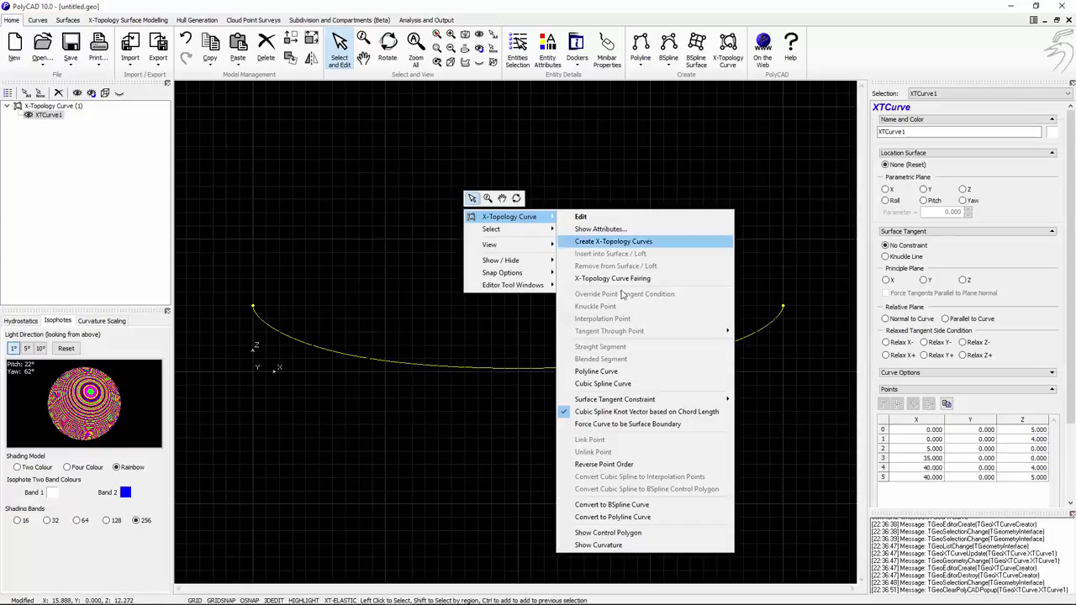
click(617, 375)
click(387, 46)
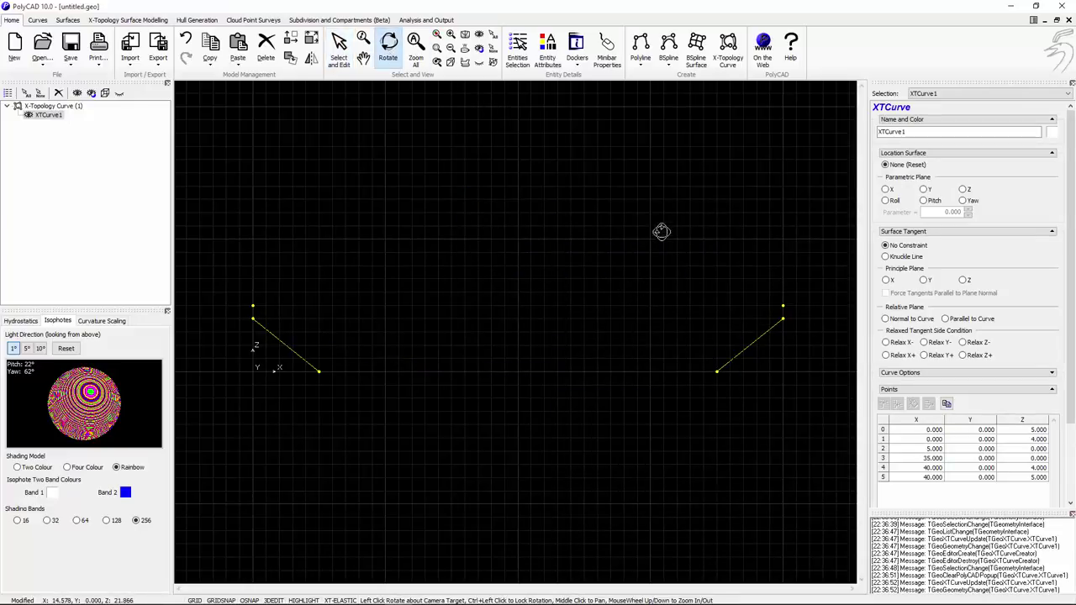
drag(665, 233, 538, 341)
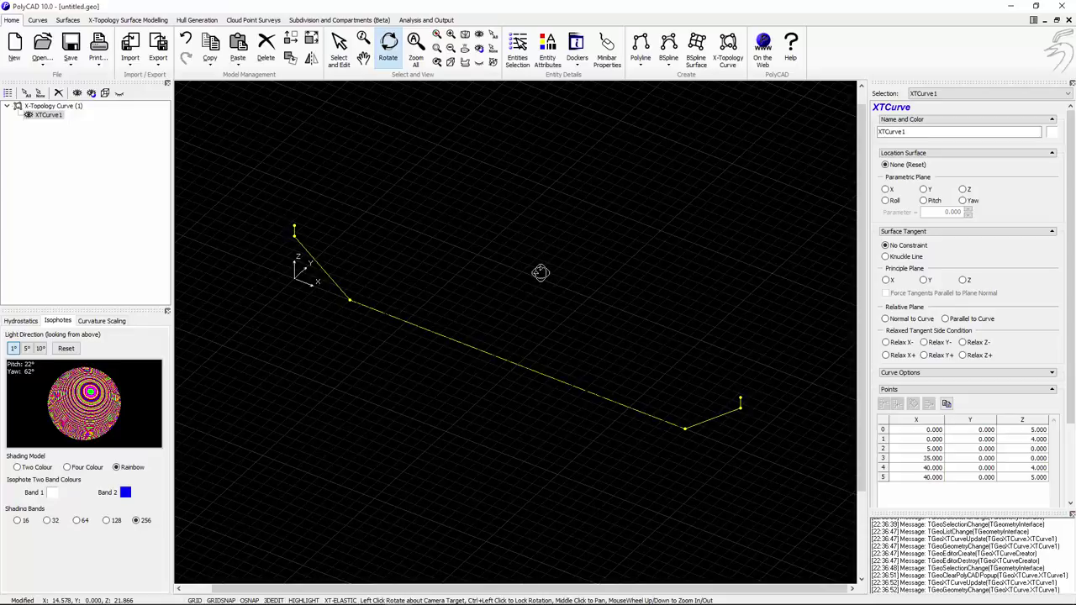
drag(471, 278, 576, 313)
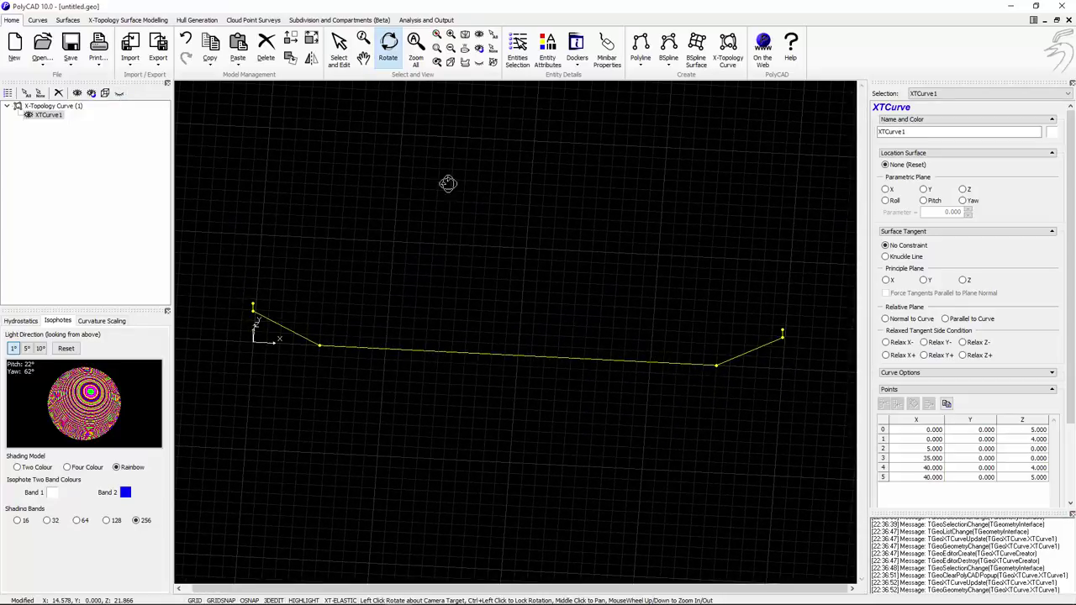
Step: In plan view, draw a second X-Topology curve through X, Y points 0,2; 5,5; 35,5 and 40,0
click(465, 49)
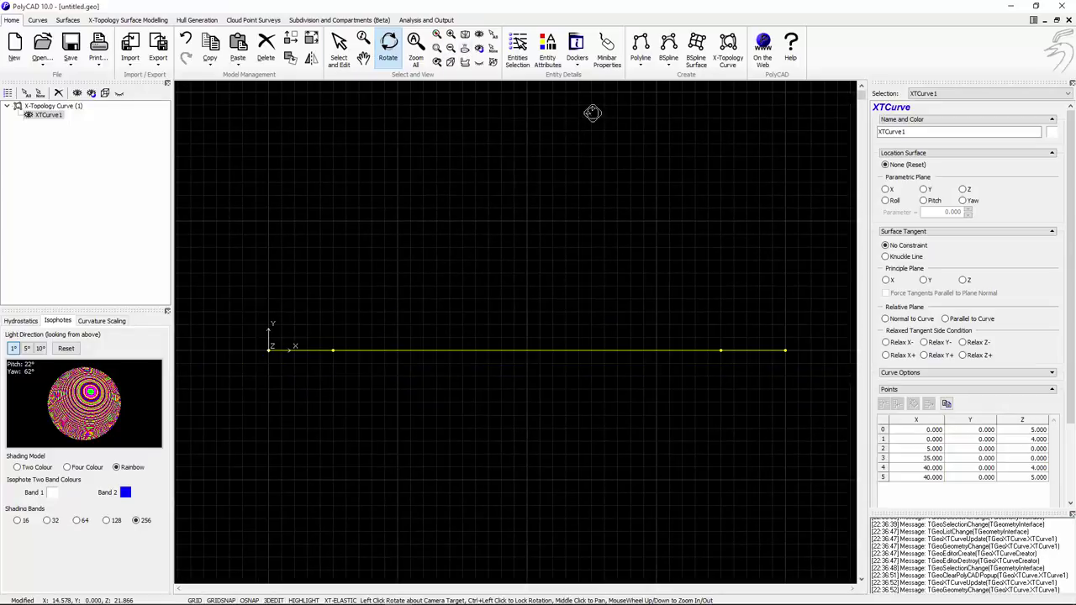
click(728, 49)
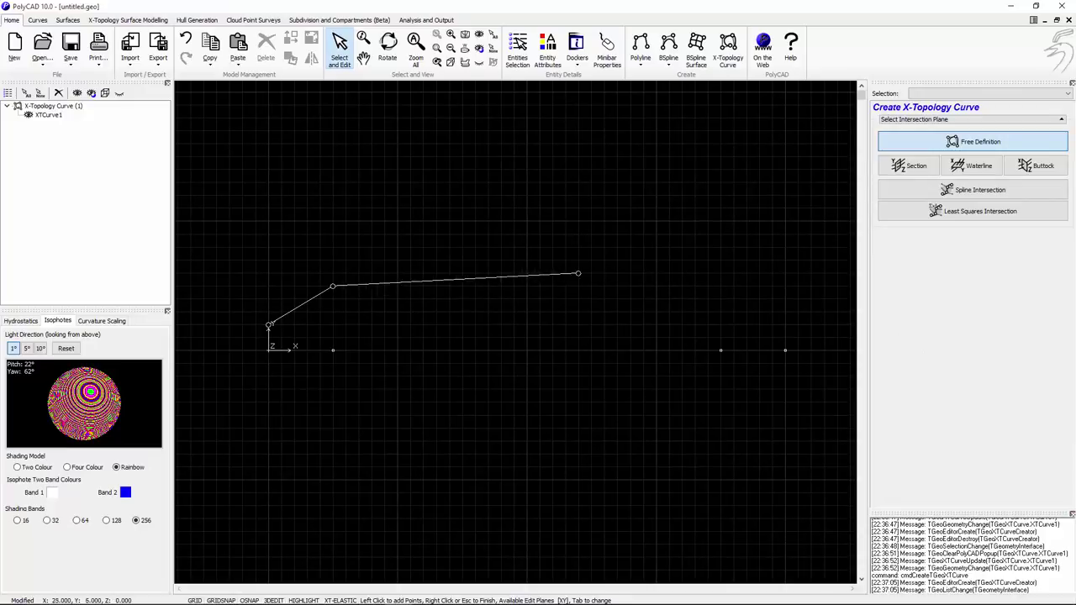
click(720, 287)
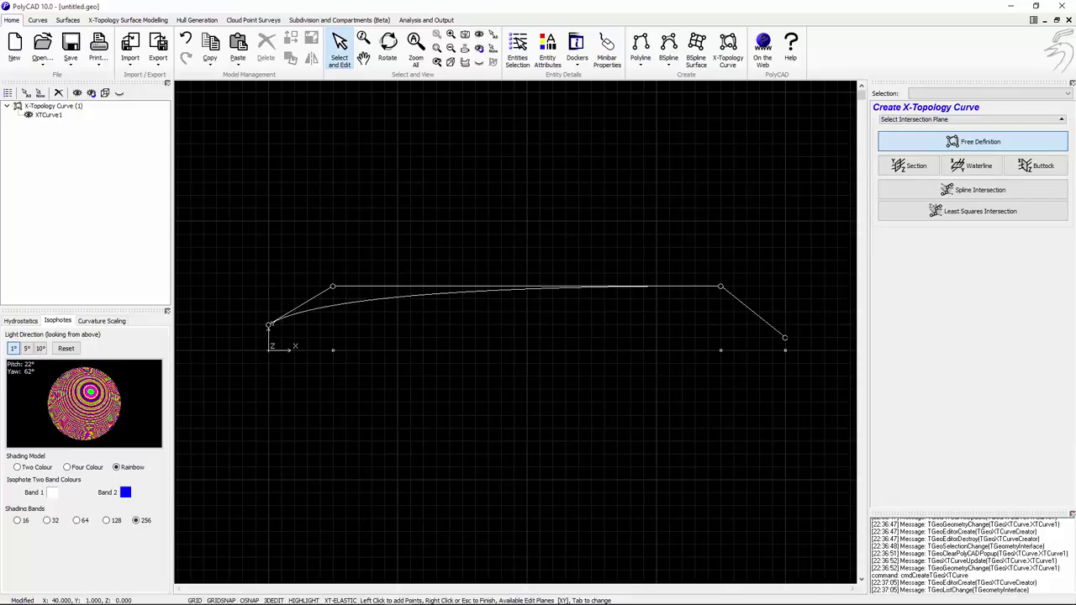
click(786, 349)
right_click(771, 244)
Step: Unlink the last point of XTCurve2 from the profile curve and set its Z coordinate to 0
click(748, 333)
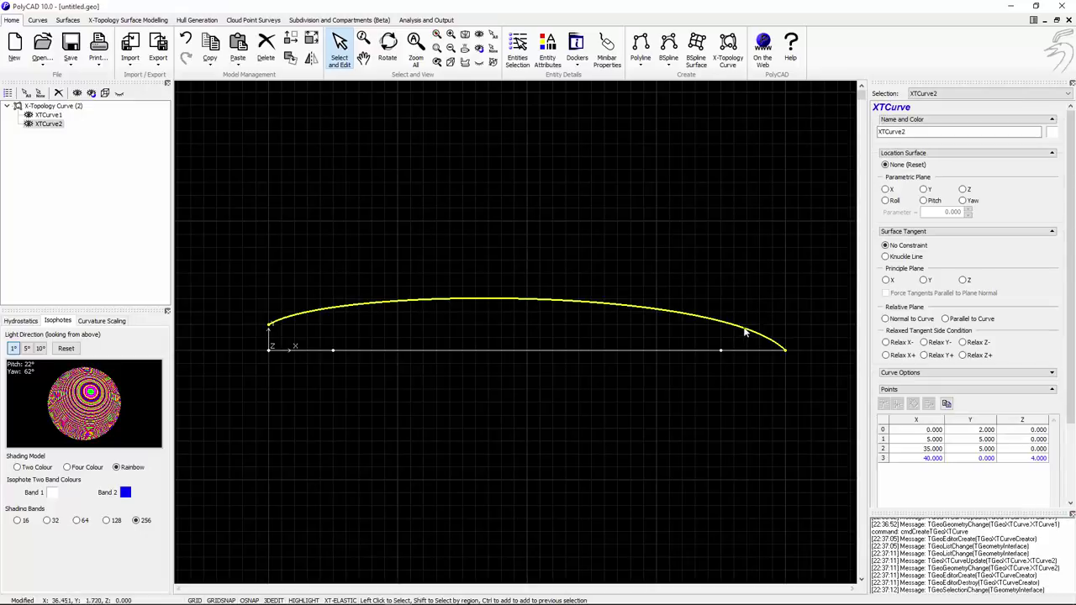
click(387, 50)
drag(404, 97, 755, 336)
click(1024, 462)
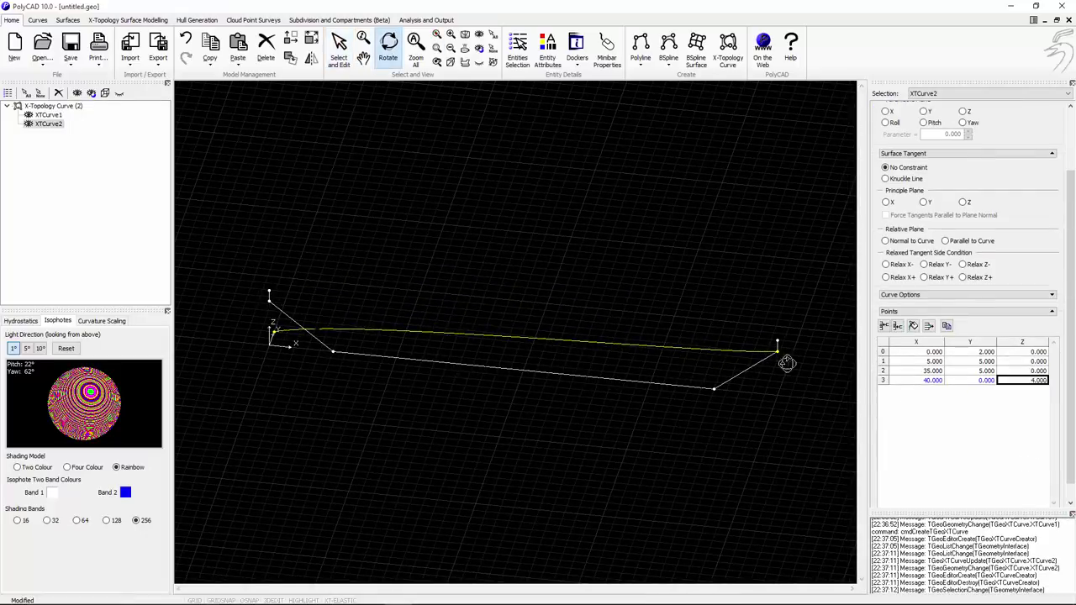
click(339, 51)
click(777, 354)
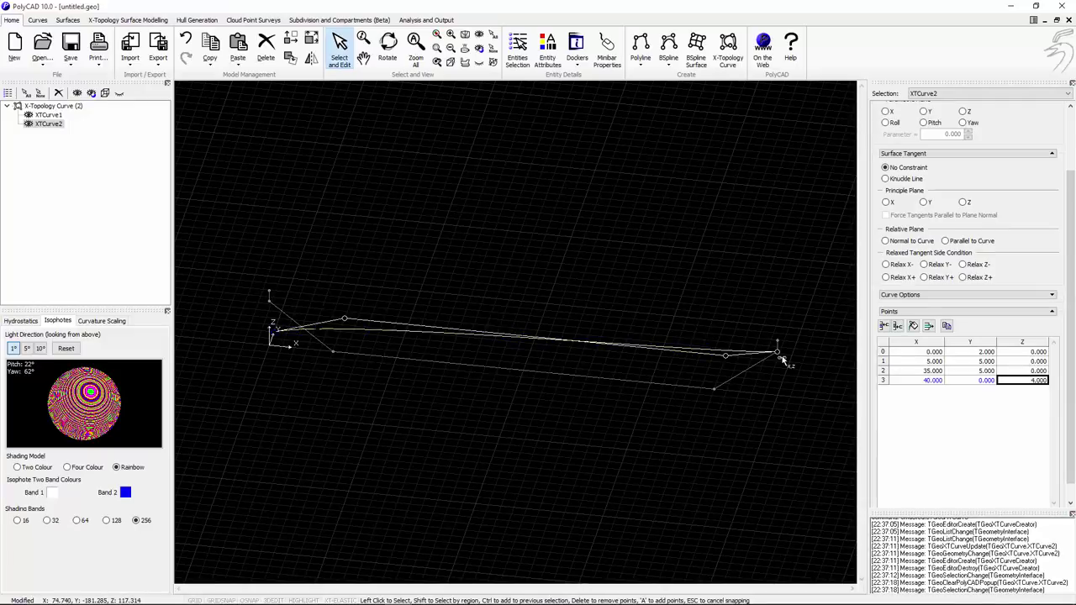
right_click(782, 360)
mouse_move(832, 368)
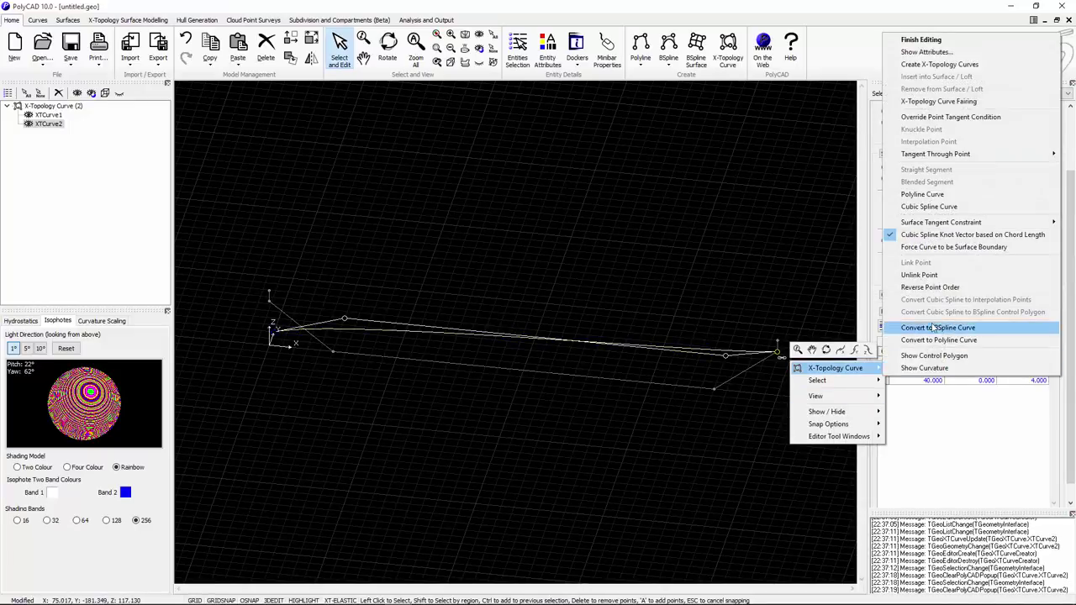
click(920, 276)
click(1021, 381)
key(Return)
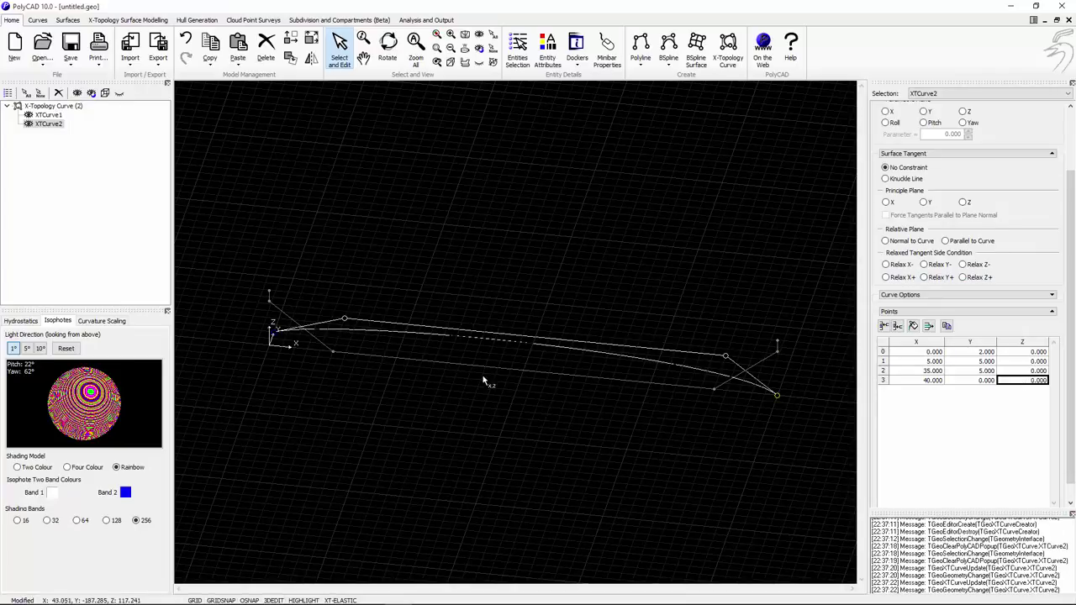
Step: Set the Y coordinate of XTCurve2's first point to 0
click(983, 353)
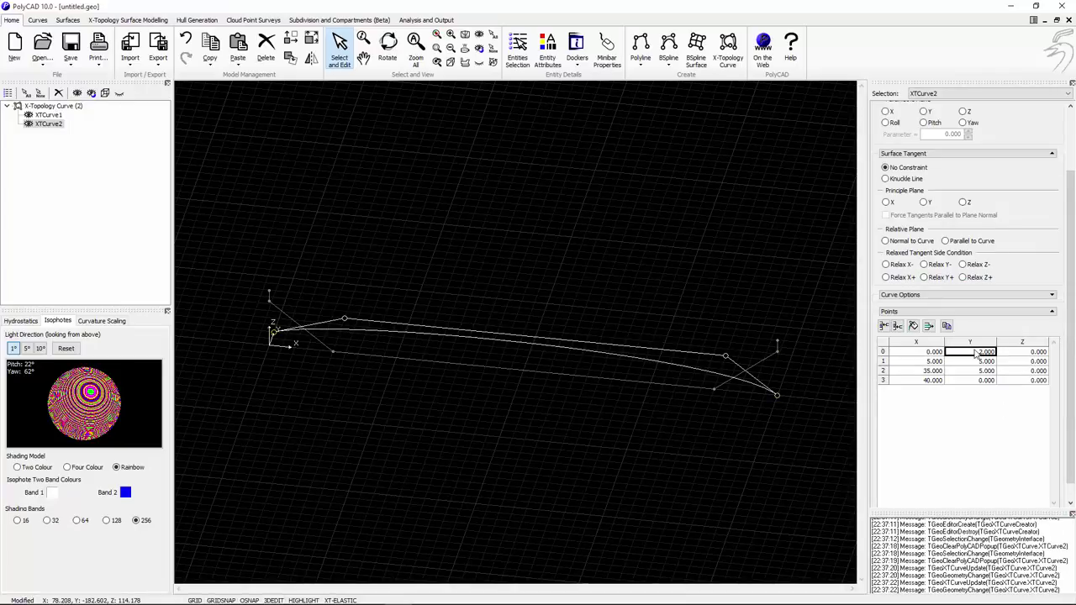
text(0)
key(Return)
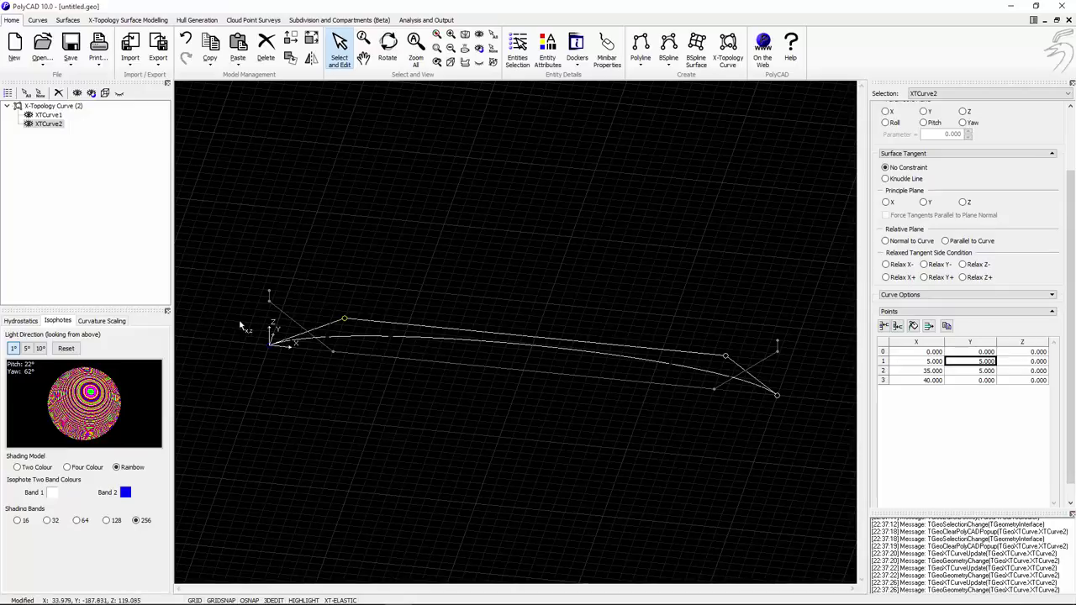
Step: Set the tangents through XTCurve2's first and last points so both ends run square to the centreline
drag(236, 323, 279, 363)
click(341, 350)
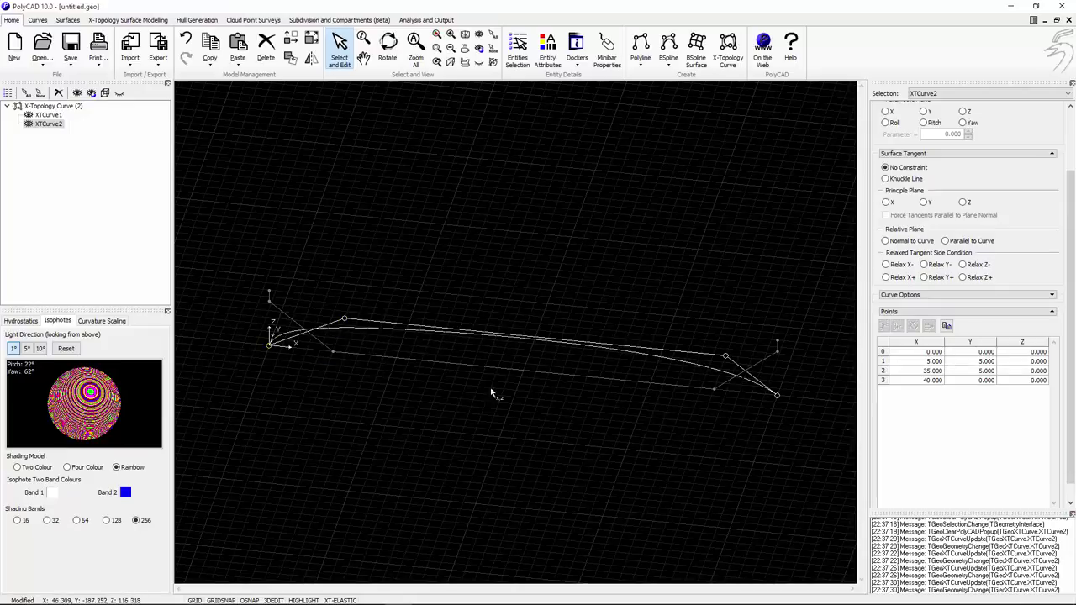
drag(762, 378, 780, 408)
click(829, 392)
Step: Insert a point at 20, 5, 0 midway along XTCurve2 and finish editing the curve
click(387, 46)
drag(524, 154, 656, 357)
click(898, 325)
drag(449, 174, 536, 261)
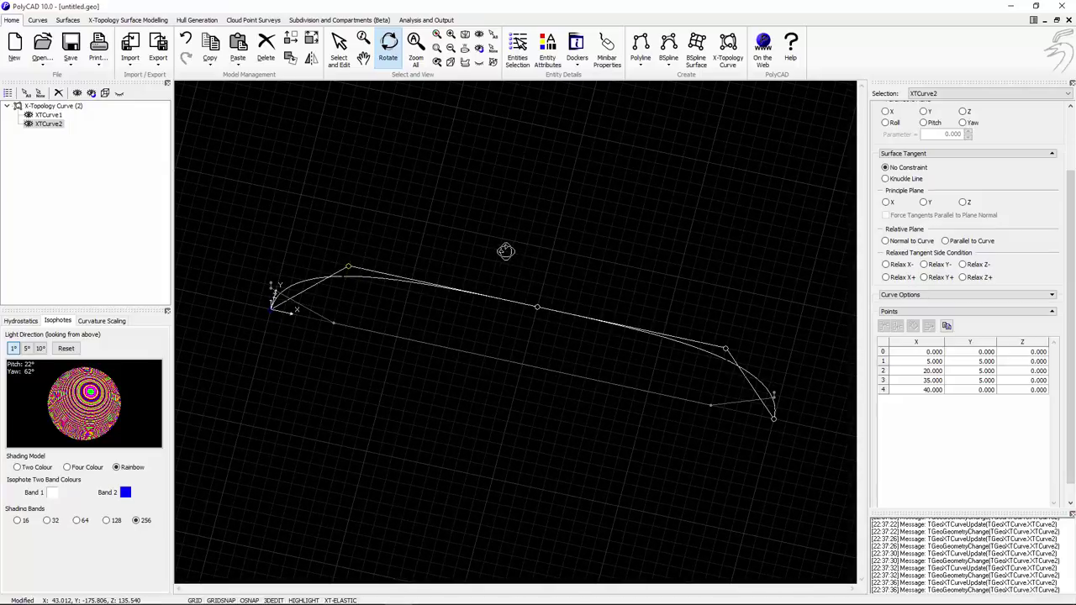
key(Escape)
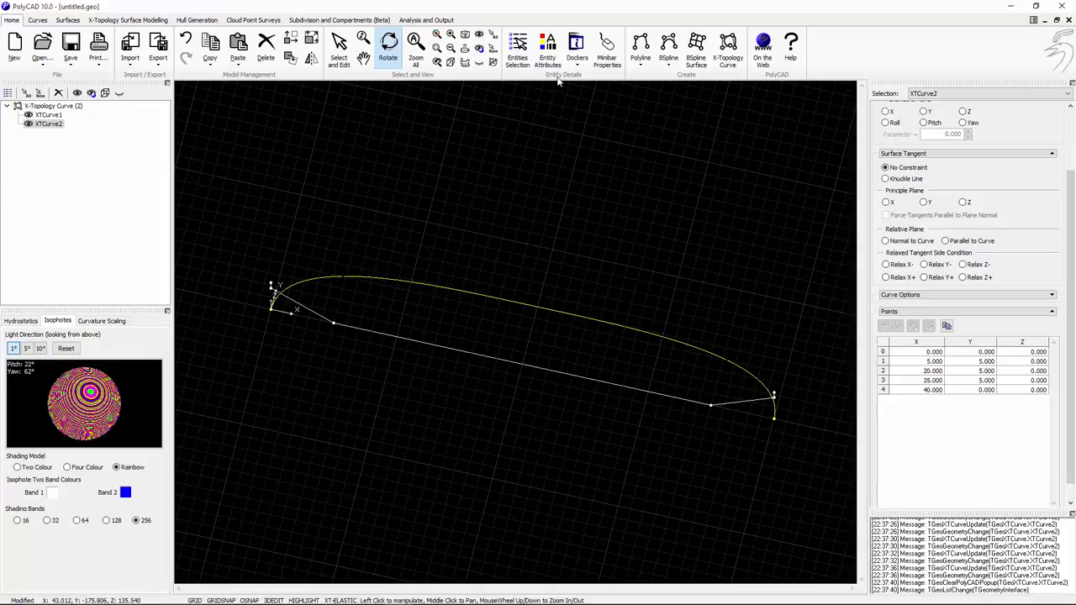
Step: Copy and translate XTCurve2 by 5.00 in Z
click(290, 38)
click(966, 166)
text(5.00)
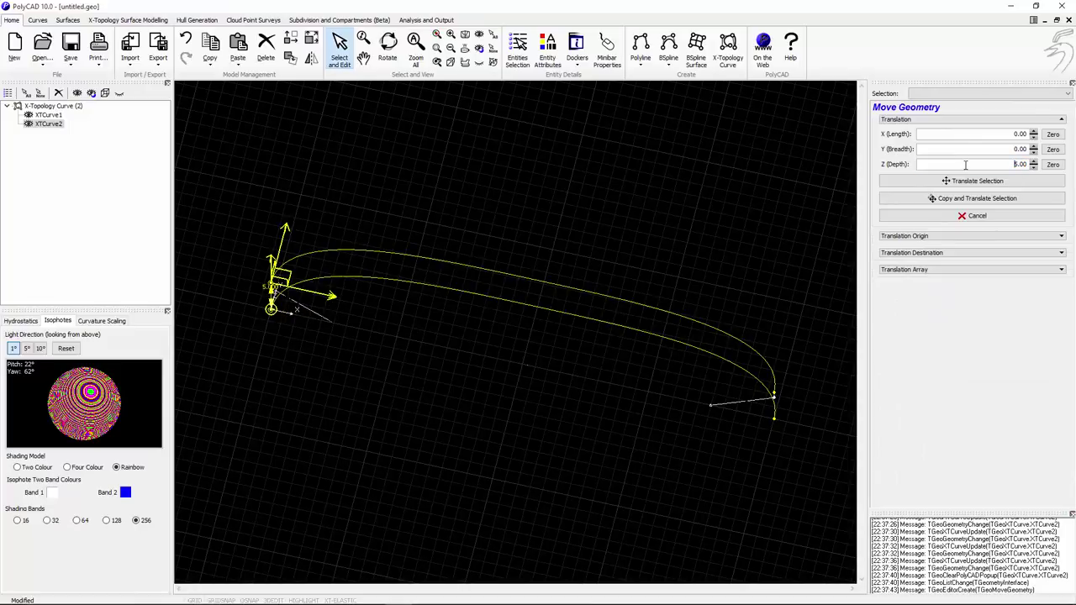
click(1007, 197)
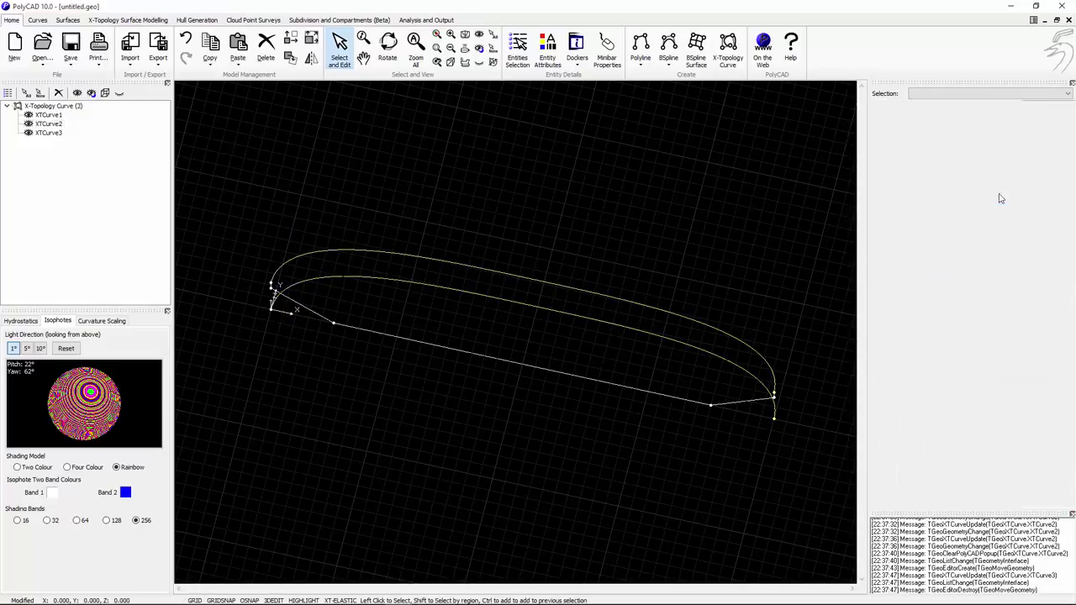
Step: Move the lower plan curve XTCurve2 by -0.50 in Y
click(494, 305)
click(290, 39)
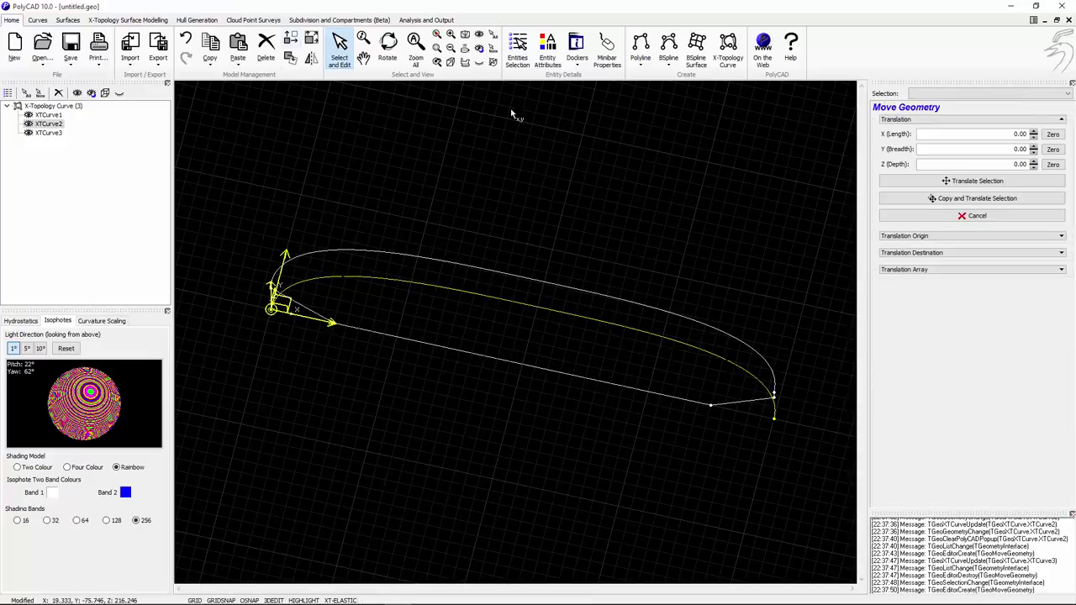
click(946, 149)
text(-)
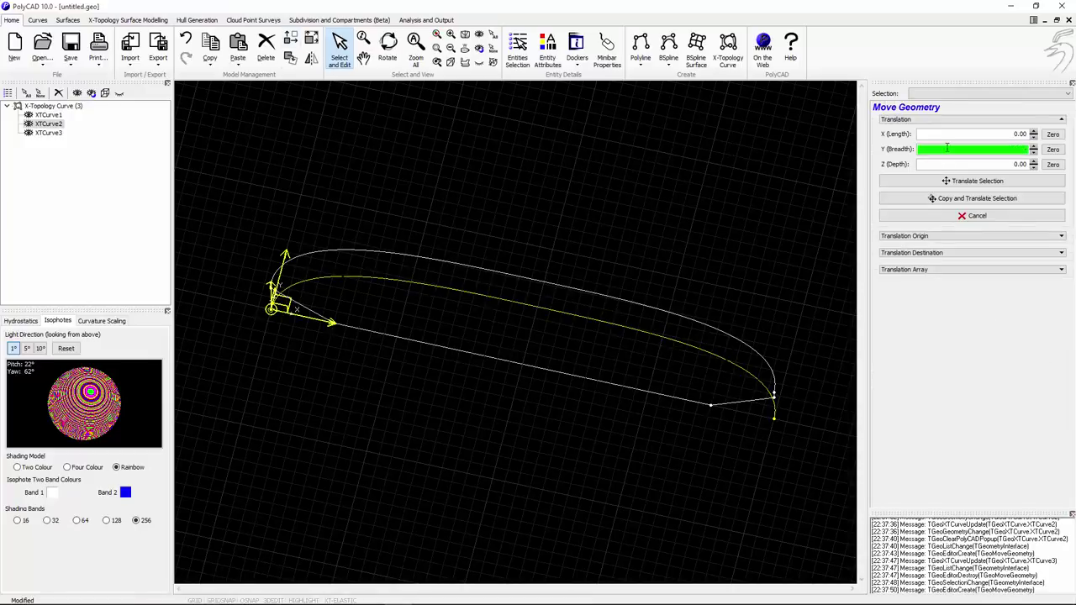
text(-0.5)
key(Return)
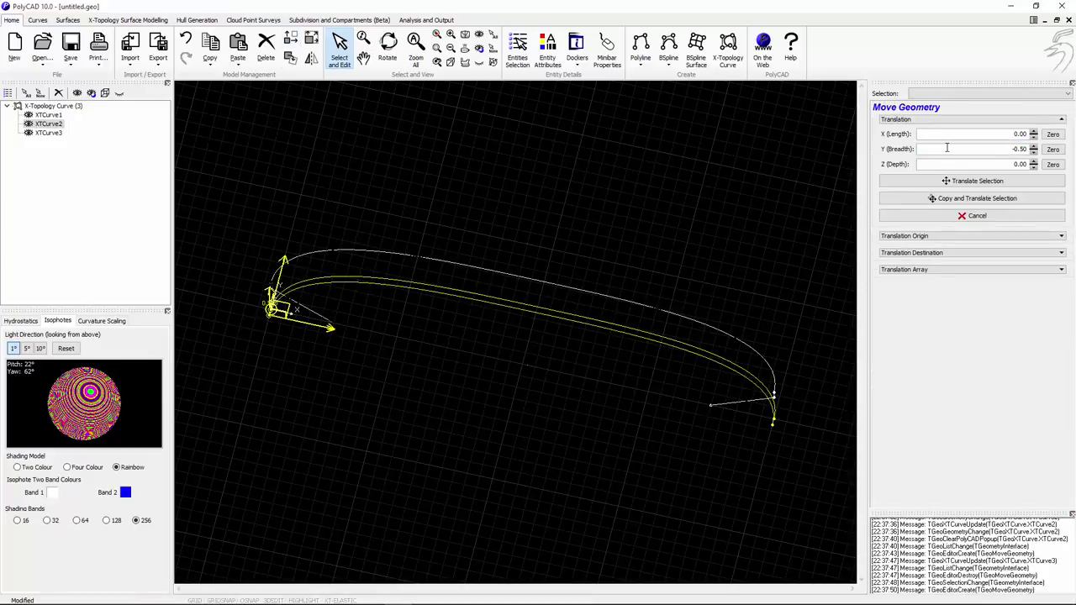
click(973, 181)
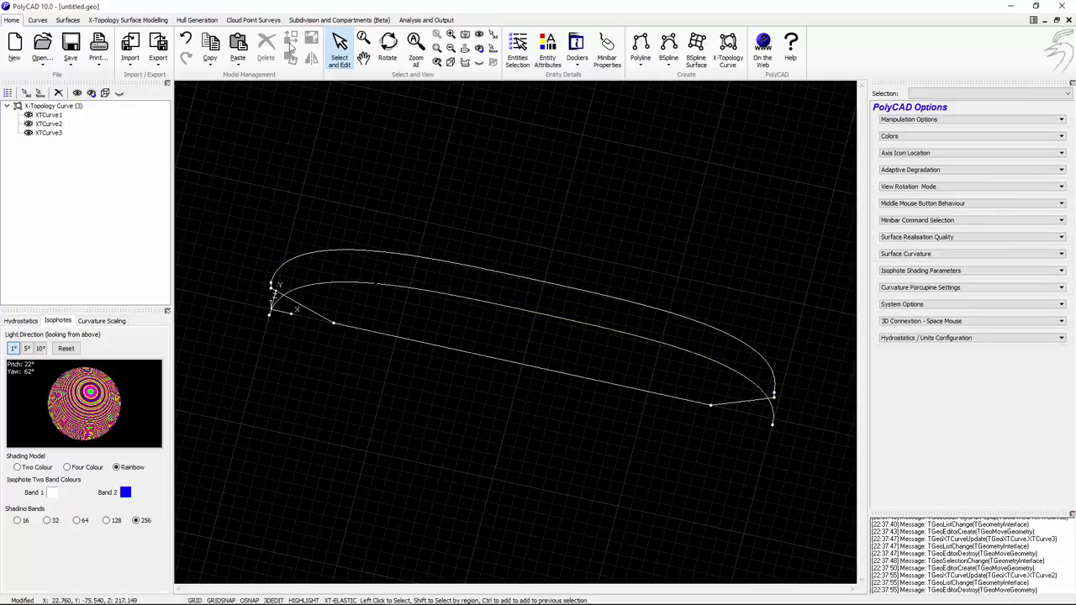
Step: Create a referenced ruled surface between the two plan curves XTCurve2 and XTCurve3
click(387, 48)
drag(572, 303, 535, 265)
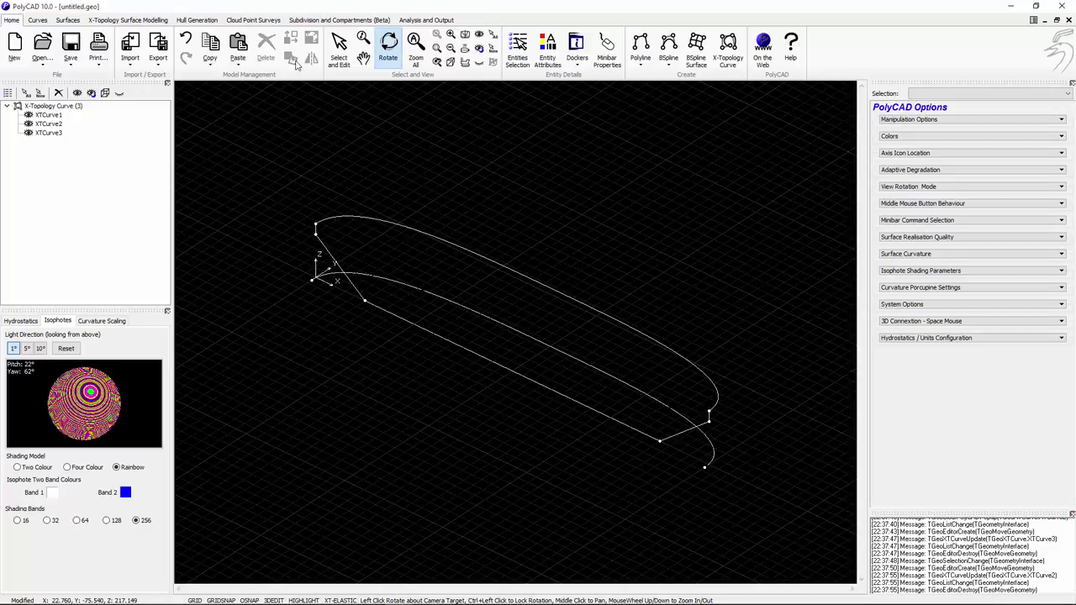
click(339, 48)
click(447, 300)
ctrl+click(538, 271)
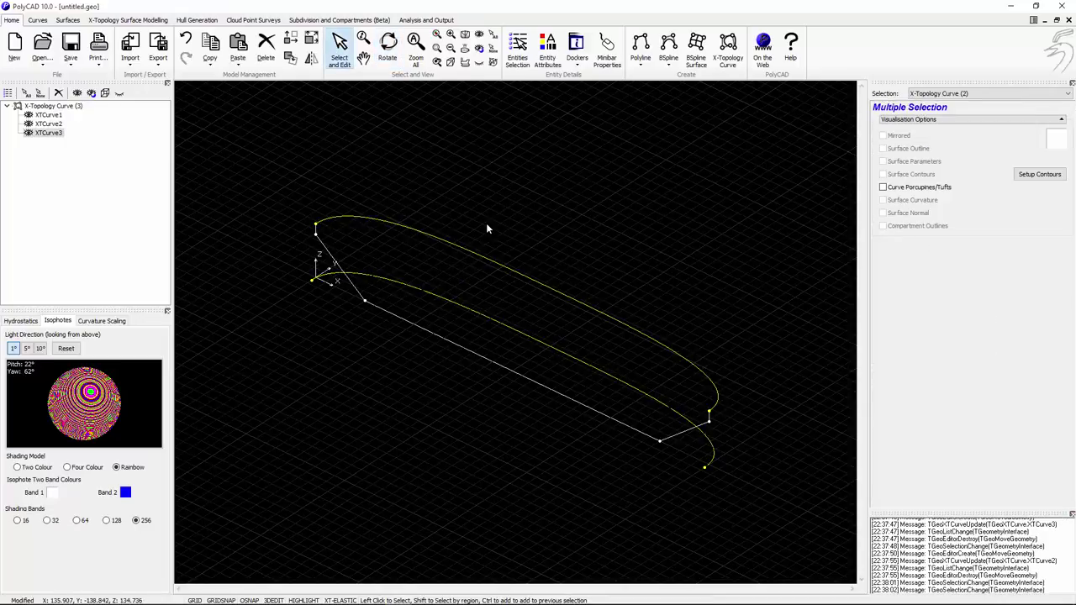
right_click(487, 223)
mouse_move(518, 229)
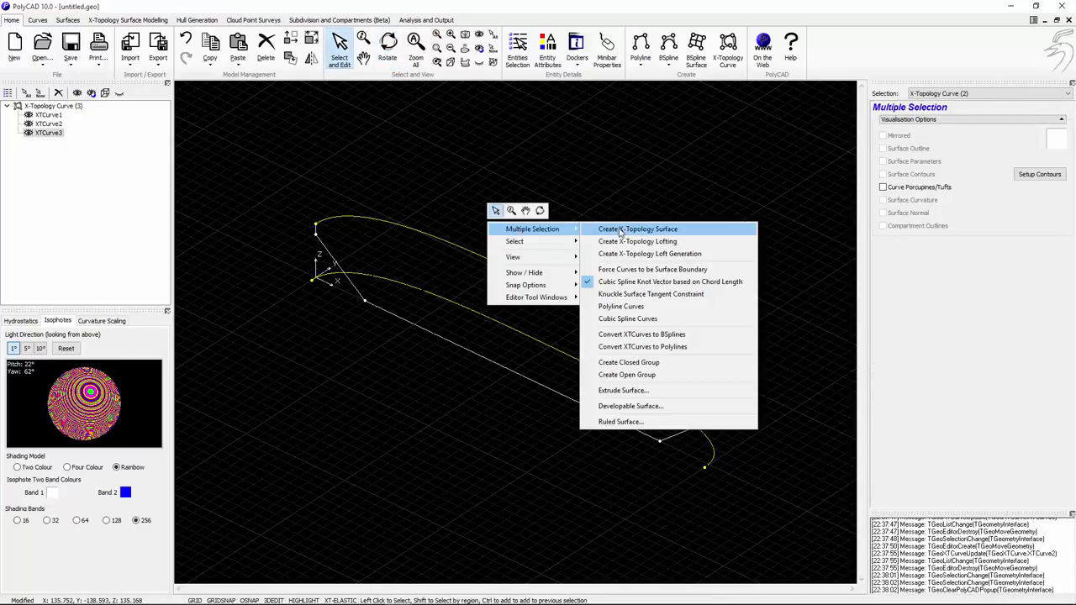
click(618, 422)
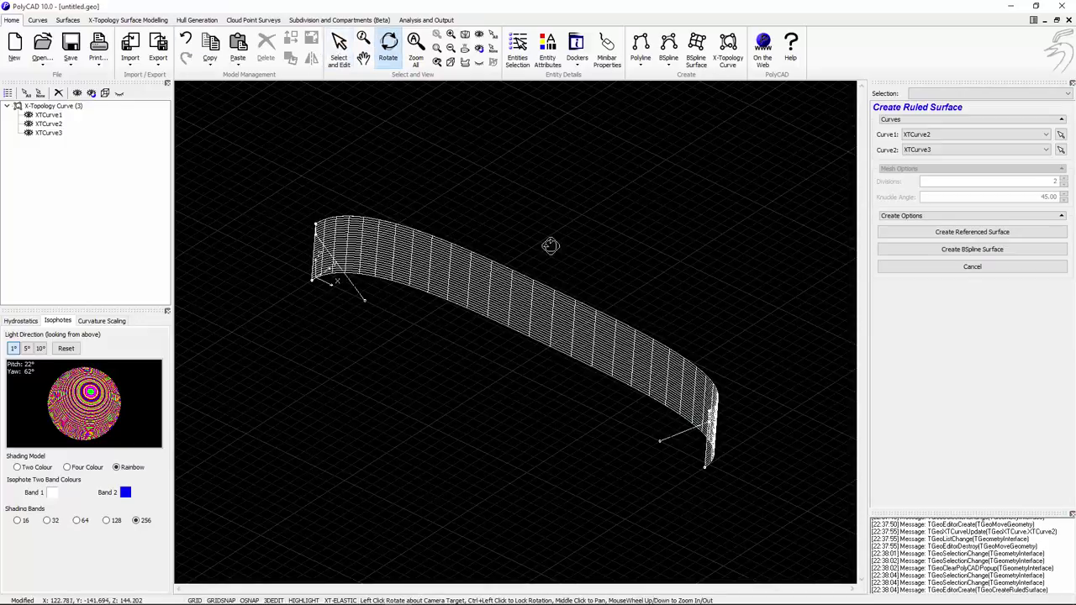
click(972, 231)
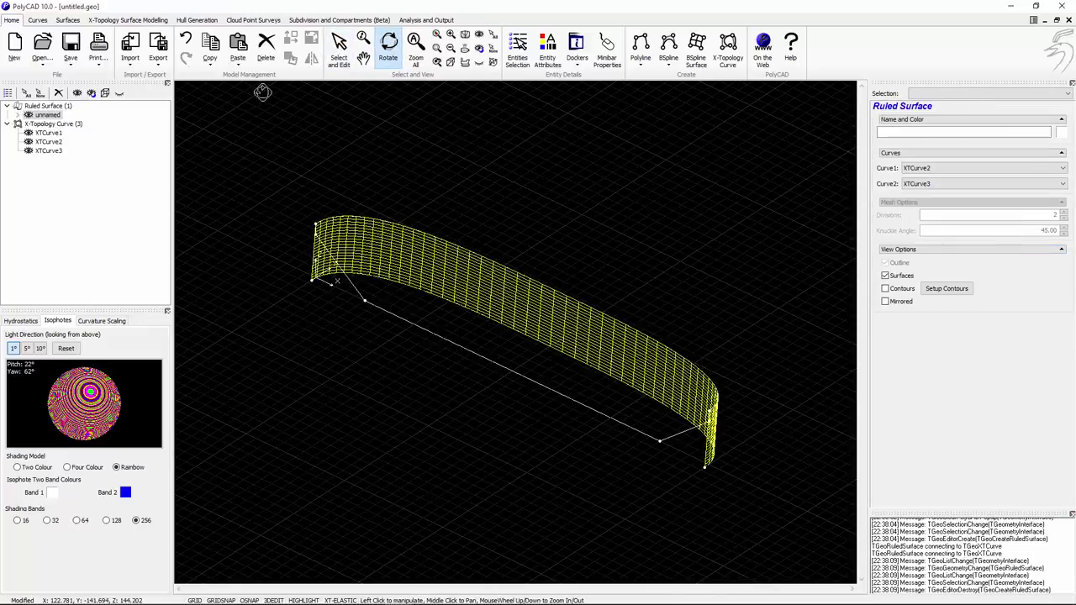
Step: Create a referenced extruded surface from the profile curve XTCurve1, using a linear extrusion from 0.00 to 10.00
click(67, 20)
click(195, 47)
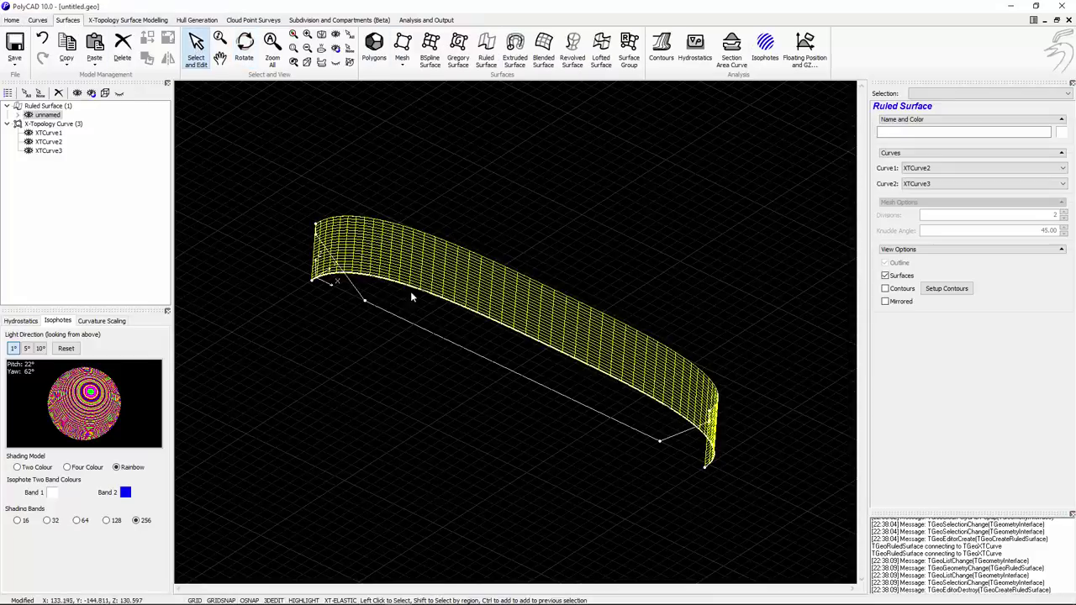
click(422, 312)
click(515, 49)
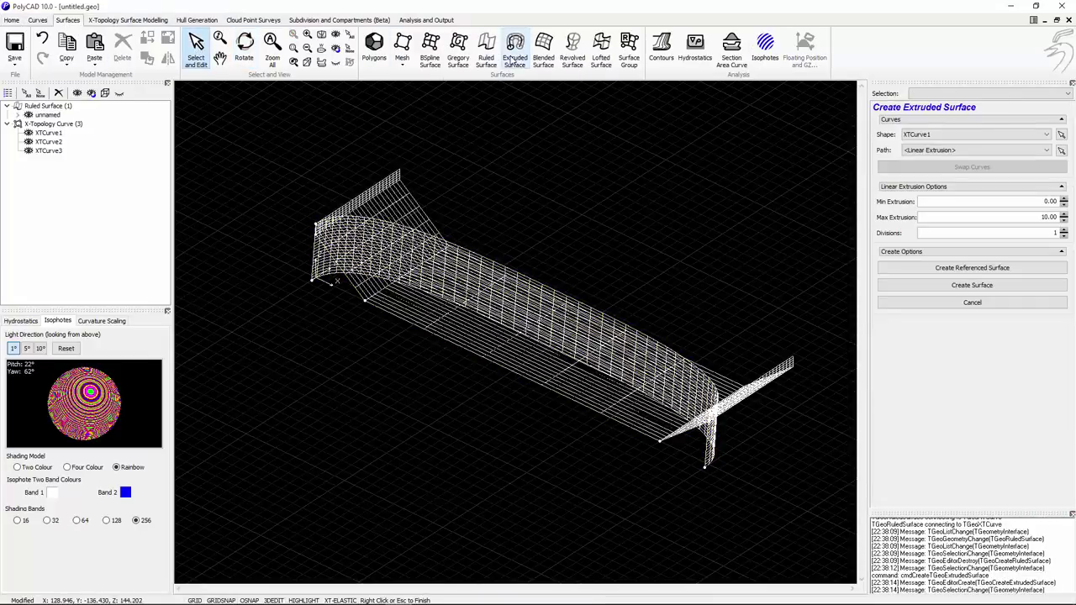
click(922, 269)
Step: Intersect the ruled side surface with the extruded bottom surface and create the intersection as a polyline
drag(471, 294, 241, 316)
drag(548, 387, 469, 374)
click(196, 49)
click(497, 344)
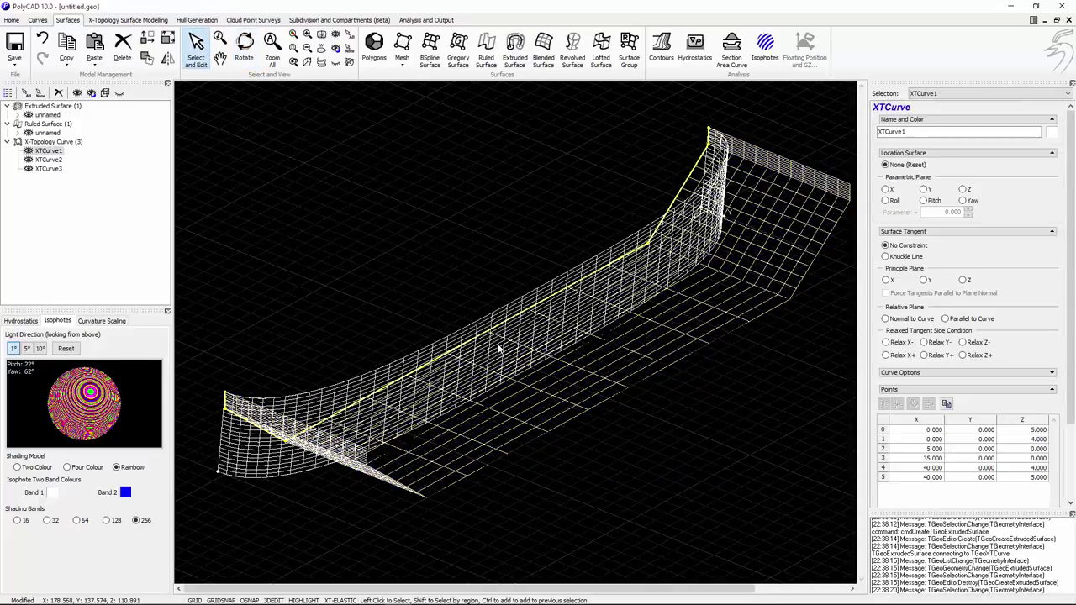
click(503, 359)
key(ctrl+a)
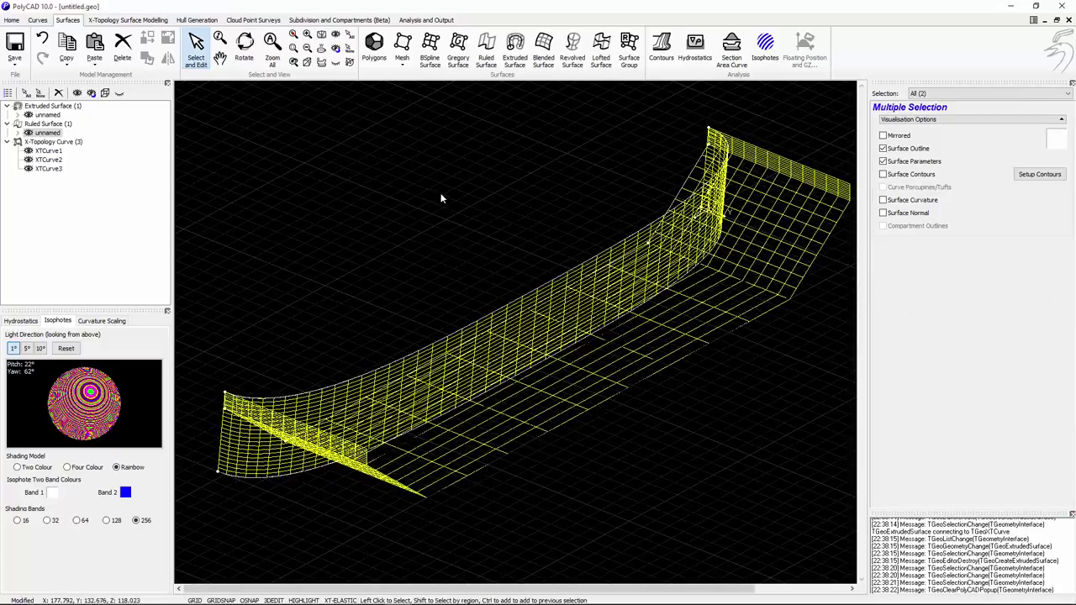
right_click(439, 179)
mouse_move(483, 201)
click(589, 202)
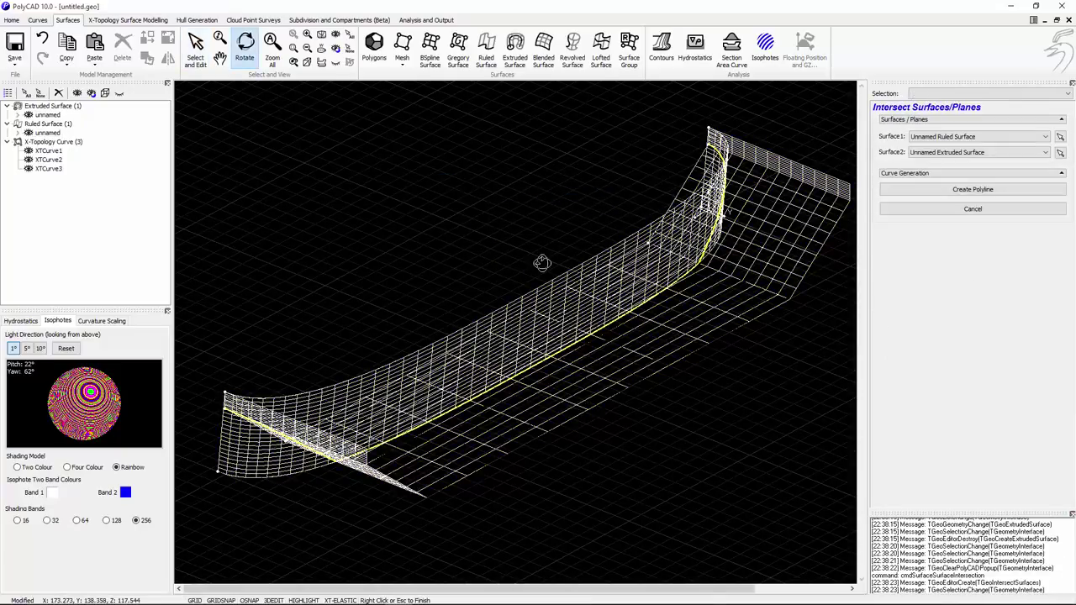
drag(559, 262, 441, 321)
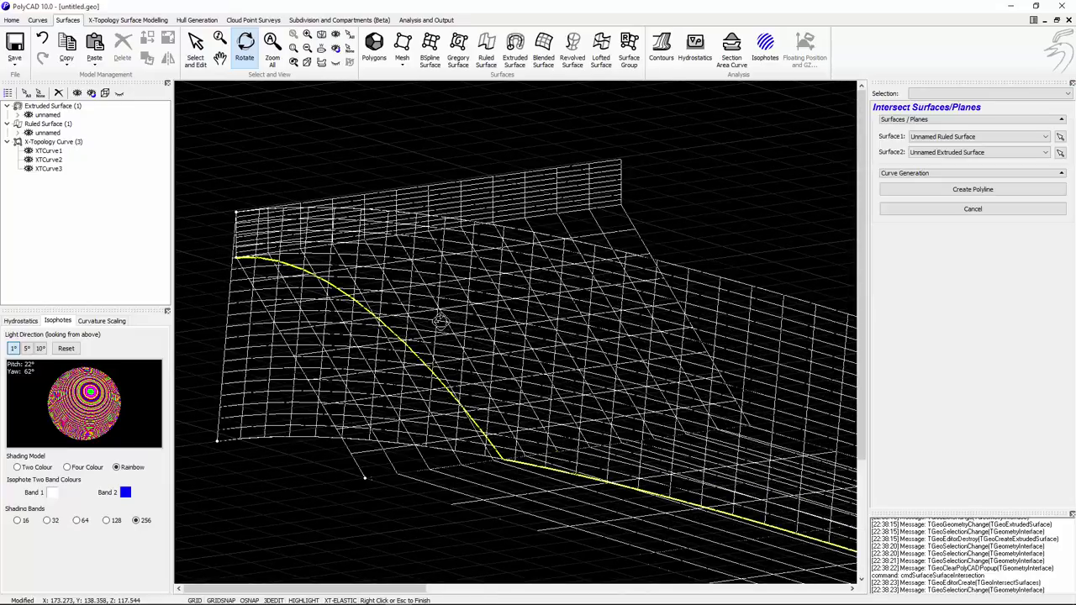
click(973, 189)
Step: Hide the extruded surface, the ruled surface and the lower plan curve XTCurve2
click(48, 116)
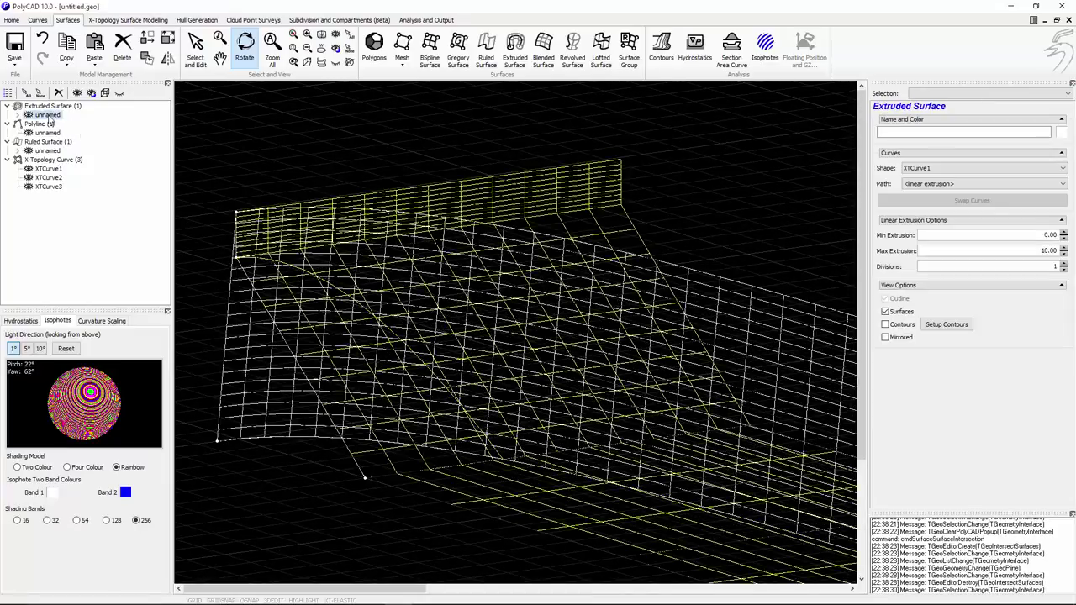
click(123, 96)
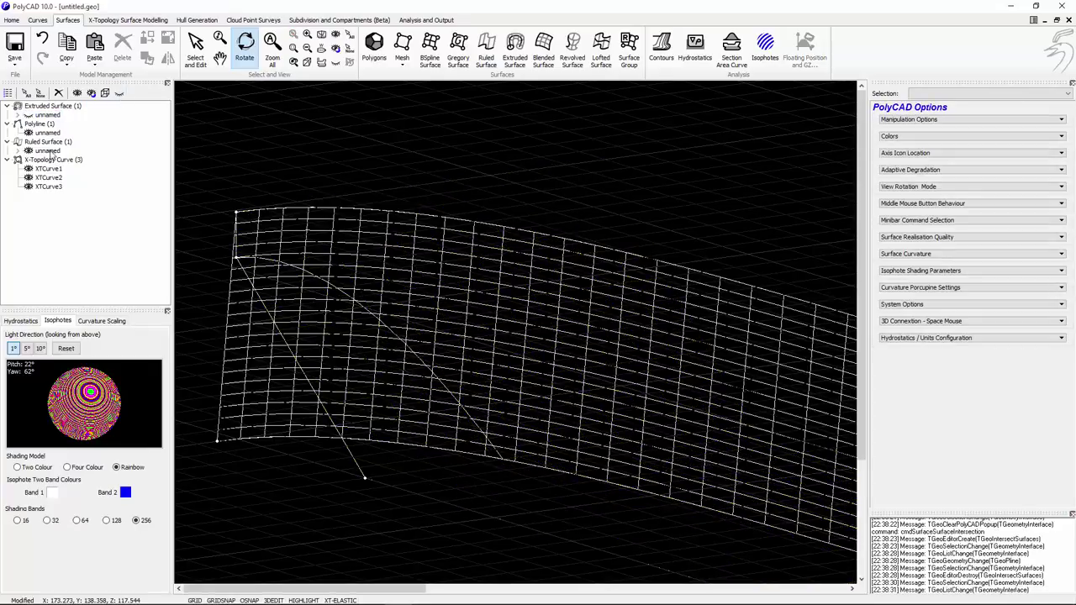
click(48, 151)
click(123, 95)
drag(490, 317, 584, 382)
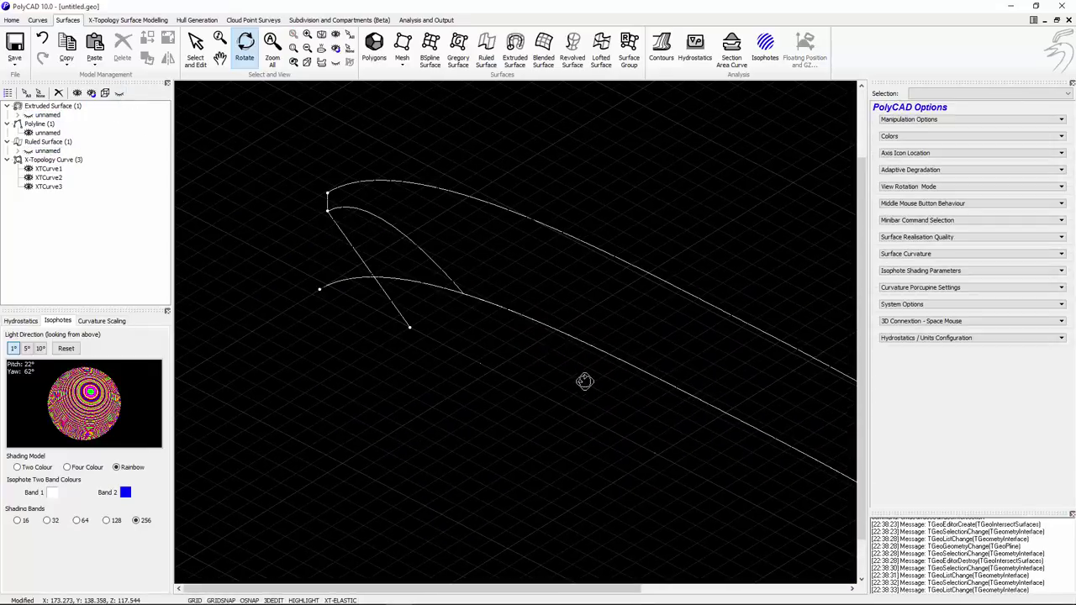
click(195, 46)
click(309, 278)
right_click(308, 269)
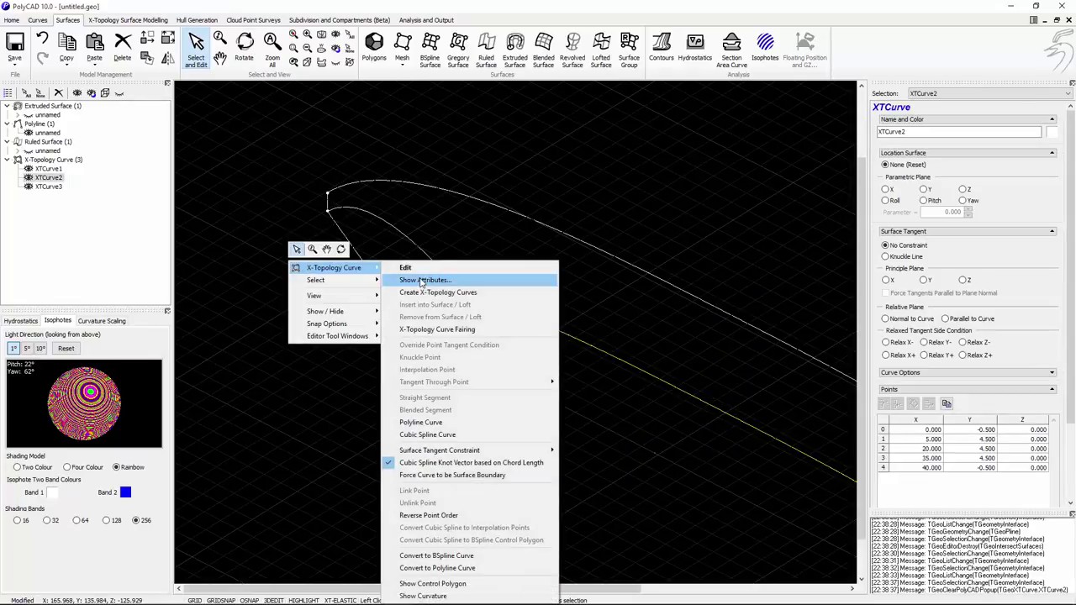
click(106, 94)
click(123, 96)
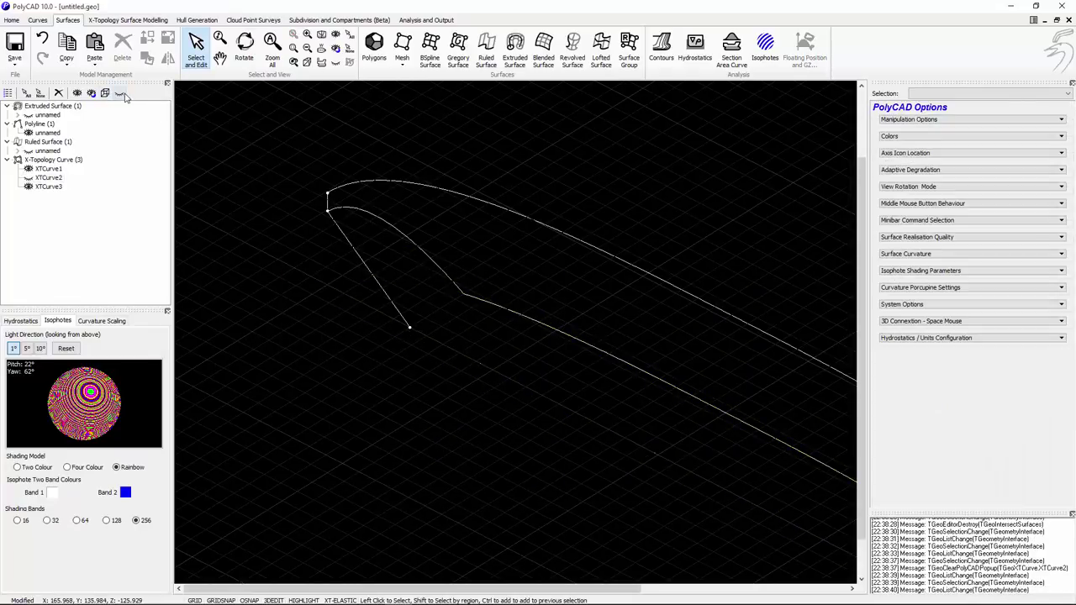
Step: Break the intersection polyline at its two knuckle points, at X 5.000 and X 35.000
click(476, 303)
click(475, 303)
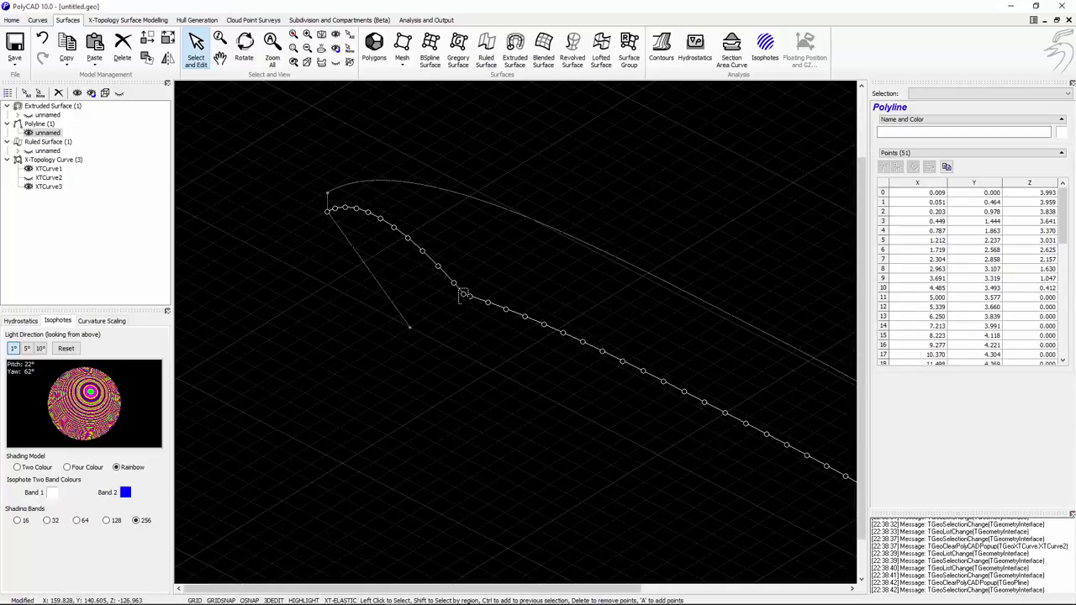
click(463, 294)
click(532, 292)
middle_drag(534, 297, 322, 270)
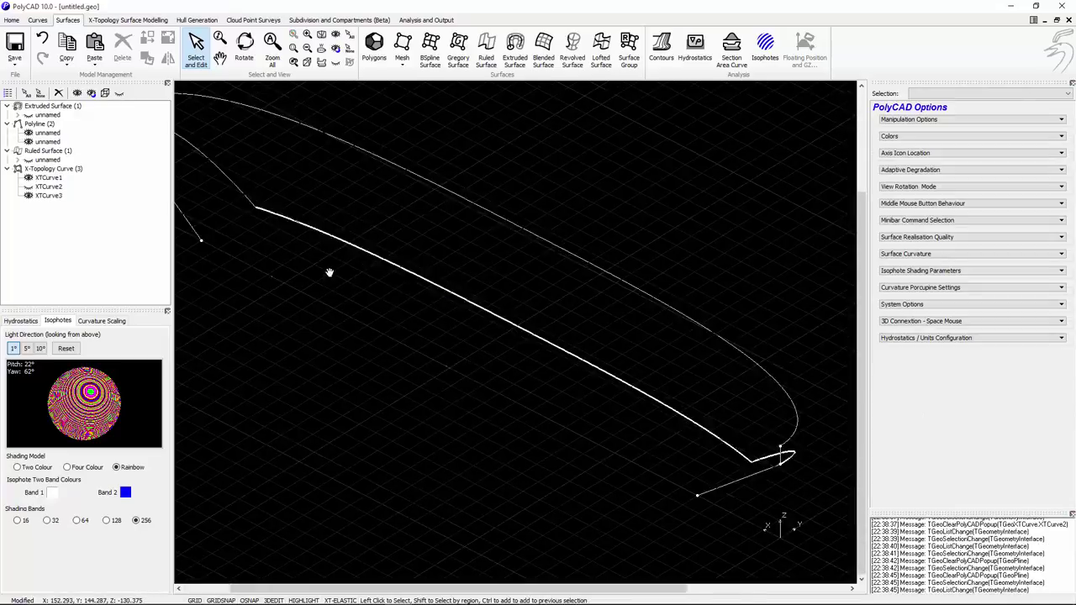
click(607, 395)
click(601, 395)
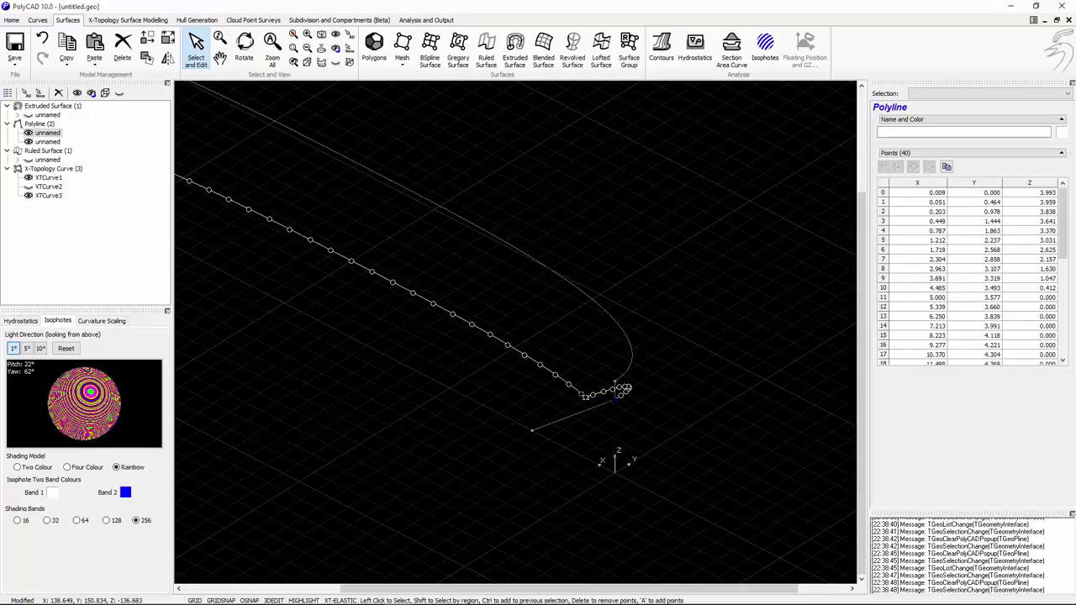
right_click(593, 363)
click(639, 348)
Step: Constrain the surface tangent of the profile curve XTCurve1 to the Y principal plane
middle_drag(639, 362, 820, 485)
click(342, 291)
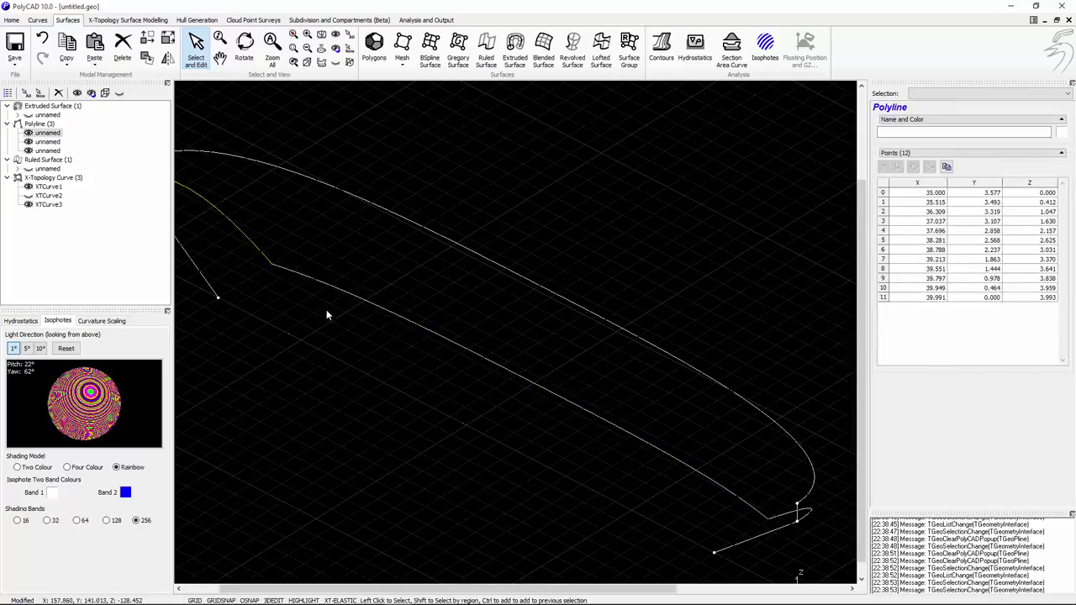
middle_drag(357, 328, 466, 413)
click(294, 337)
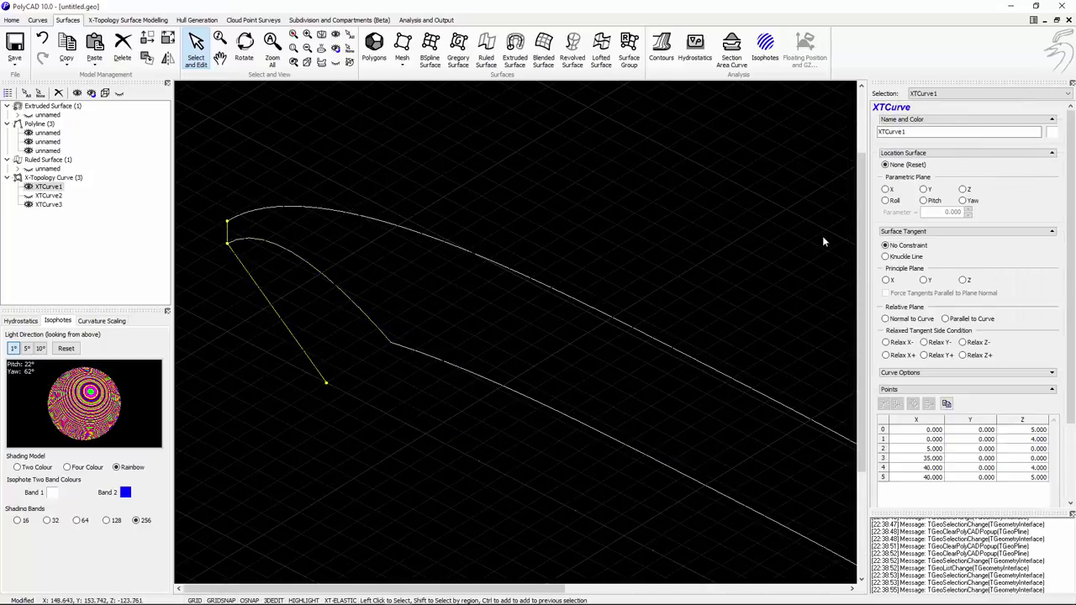
click(924, 281)
Step: Fit an X-Topology curve by least squares to the long middle polyline between the two knuckles
middle_drag(606, 337, 755, 399)
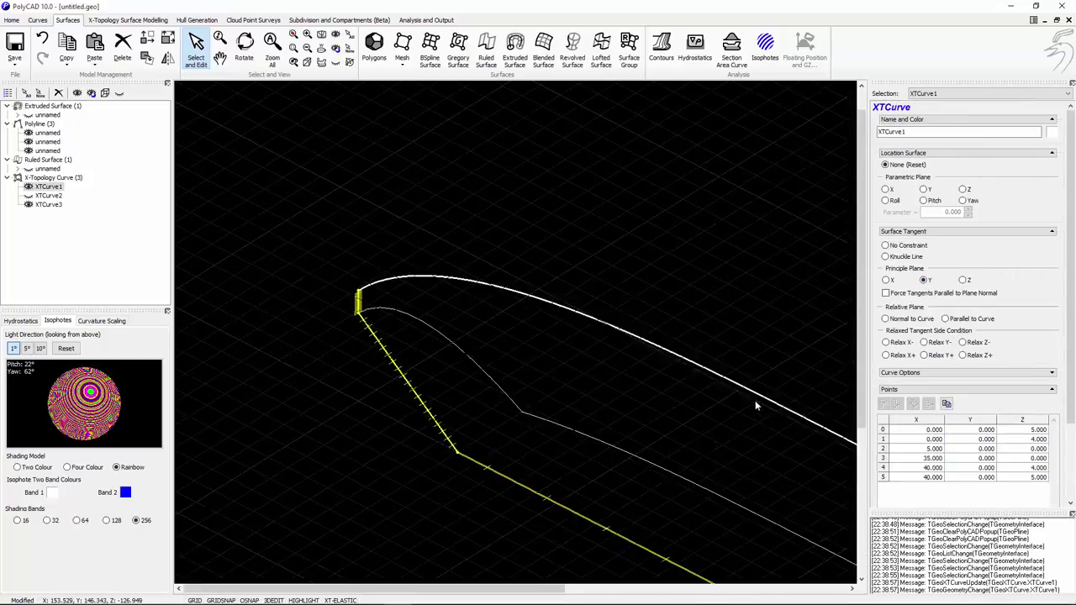
click(478, 353)
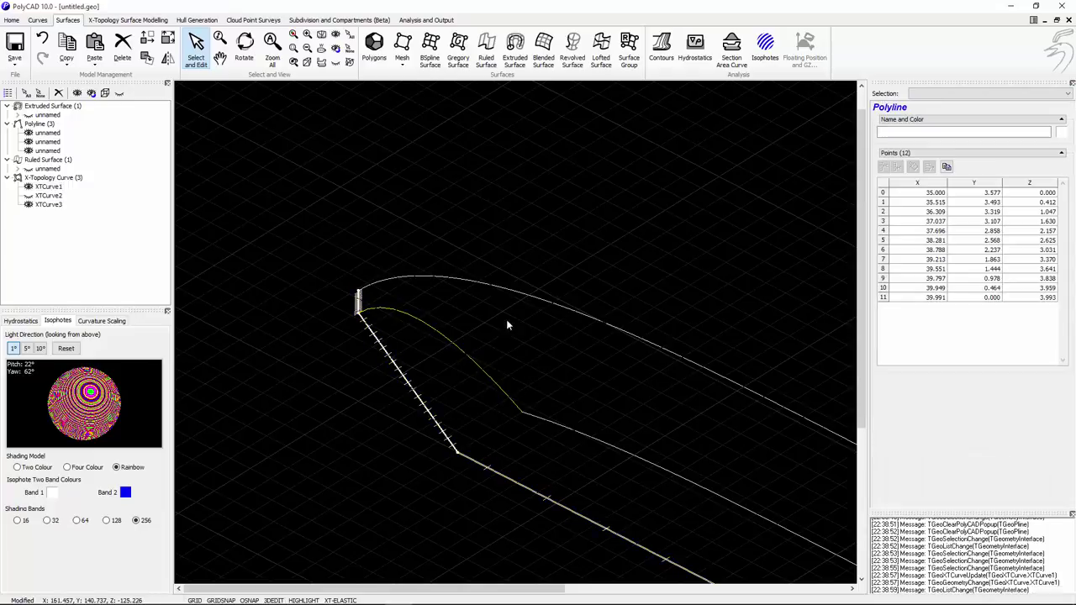
click(553, 419)
right_click(391, 160)
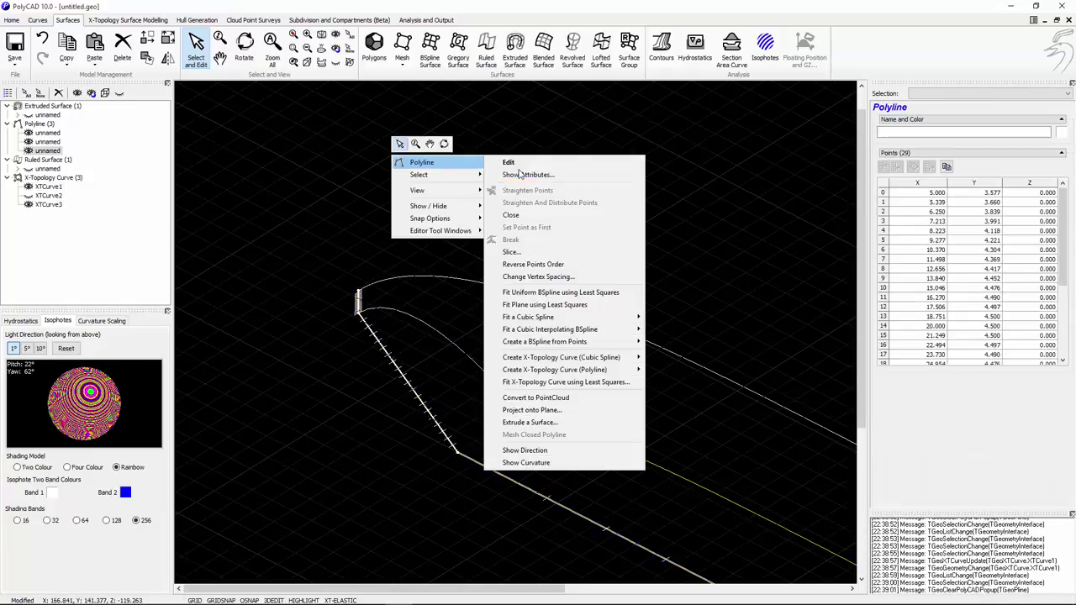
click(564, 383)
middle_drag(634, 386, 692, 336)
scroll(474, 239, down, 3)
click(967, 193)
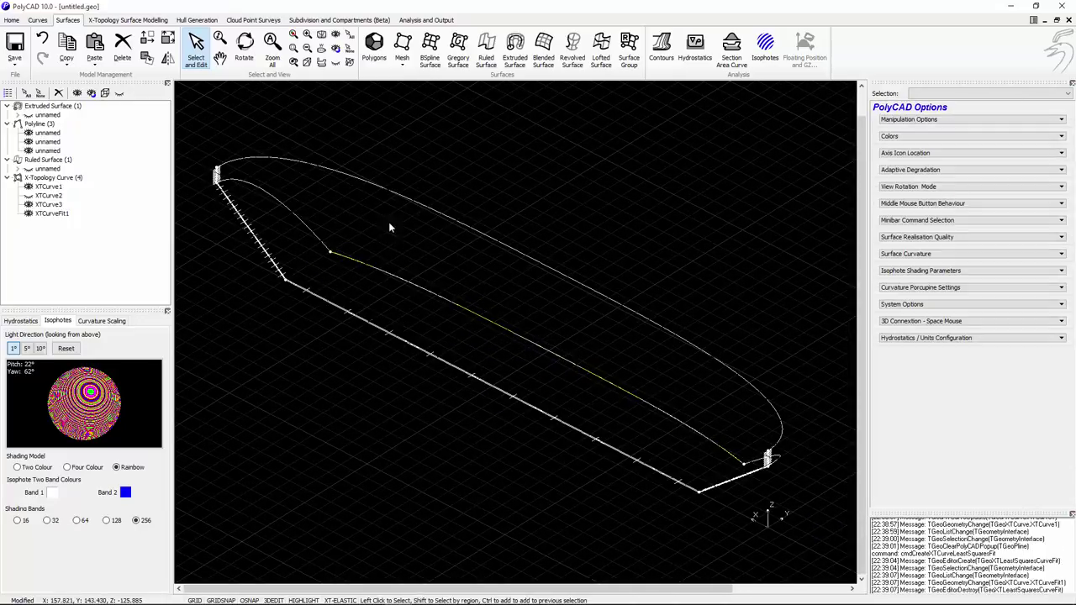
Step: Fit an X-Topology curve by least squares with 6 control points to the end polyline from X 35 to 40, attached to X-Topology curves
click(304, 227)
right_click(520, 174)
mouse_move(545, 184)
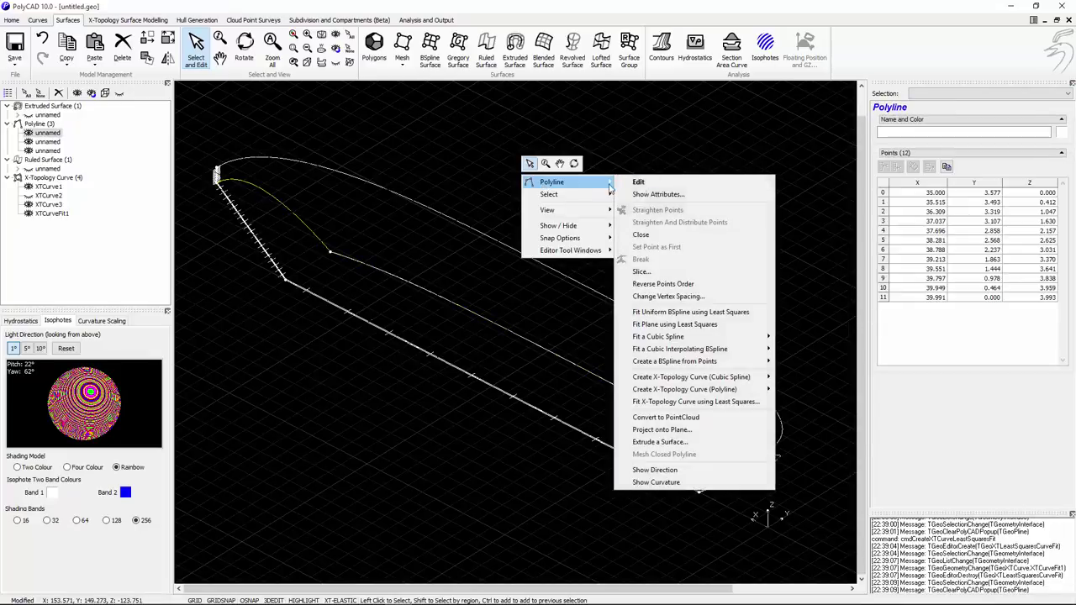
mouse_move(707, 363)
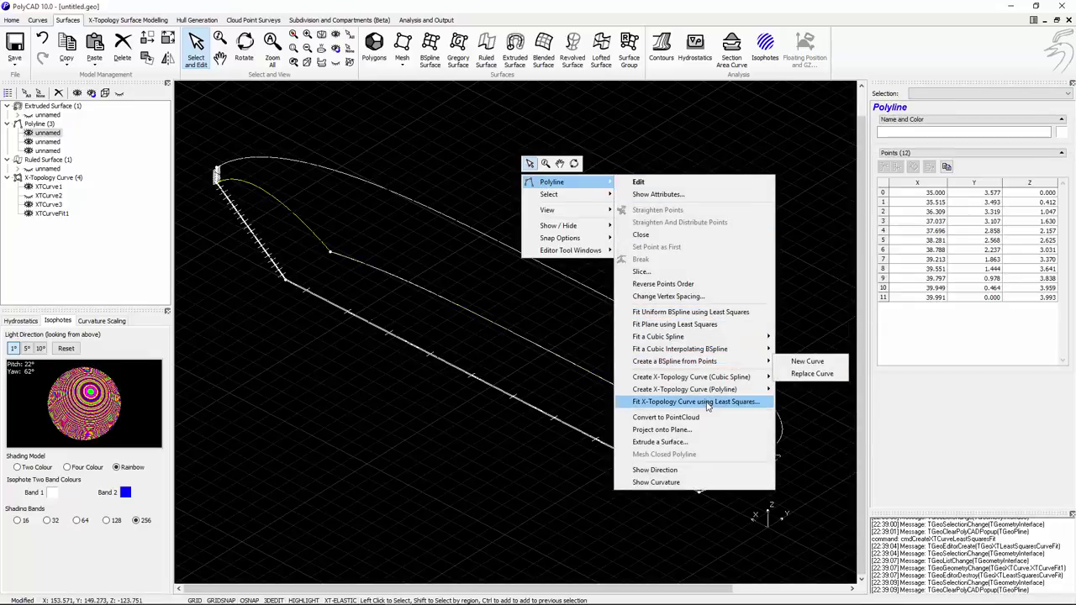
click(696, 401)
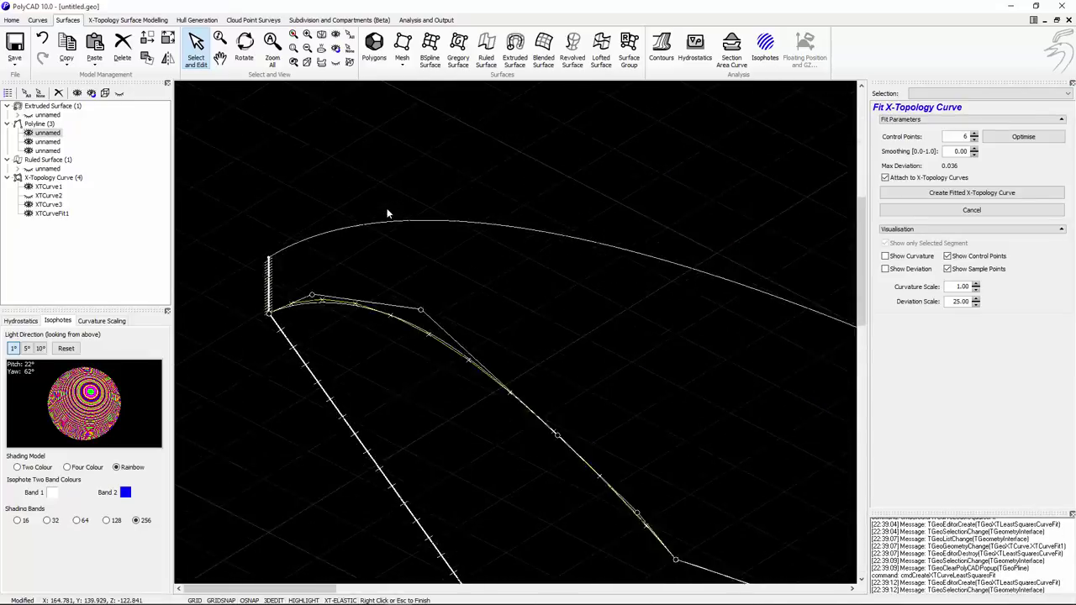
click(997, 192)
Step: Fit an X-Topology curve by least squares with 6 control points to the end polyline near the origin, attached to X-Topology curves
middle_drag(571, 230, 417, 147)
scroll(417, 147, down, 5)
middle_drag(590, 328, 356, 262)
click(596, 325)
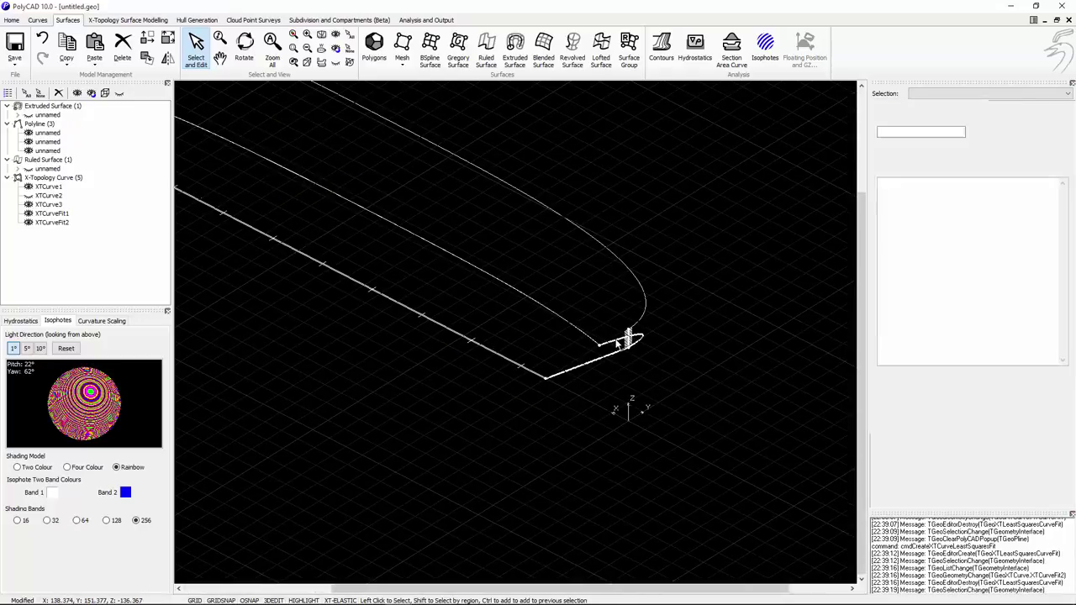
right_click(729, 204)
mouse_move(765, 212)
click(892, 430)
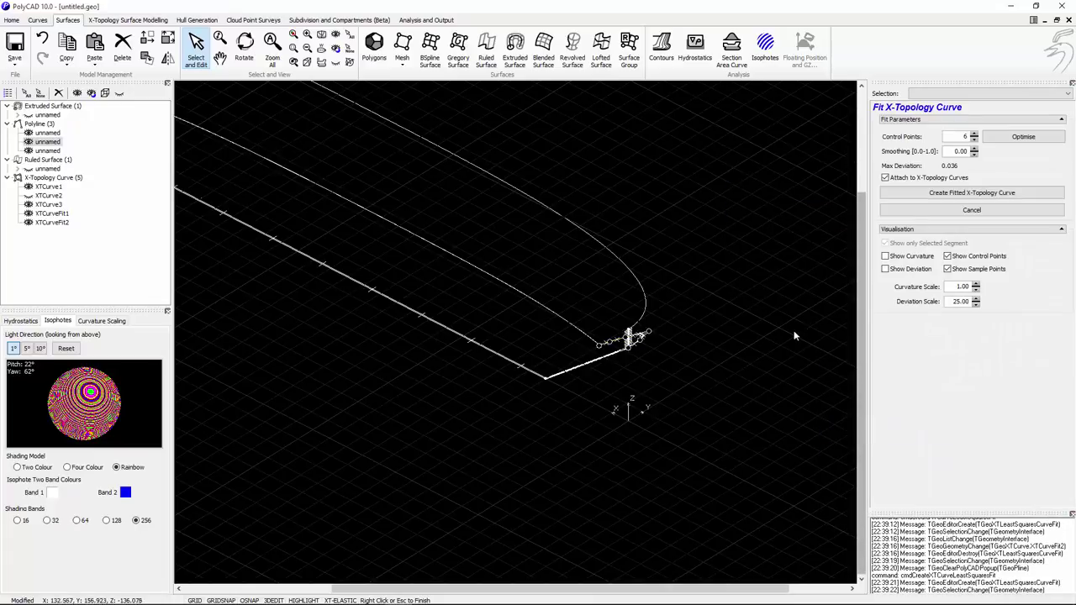
click(978, 193)
Step: Hide the three intersection polylines so only the X-Topology curves remain displayed
middle_drag(423, 181, 629, 283)
scroll(567, 260, down, 2)
scroll(442, 206, up, 1)
middle_drag(499, 229, 489, 293)
click(39, 125)
click(422, 85)
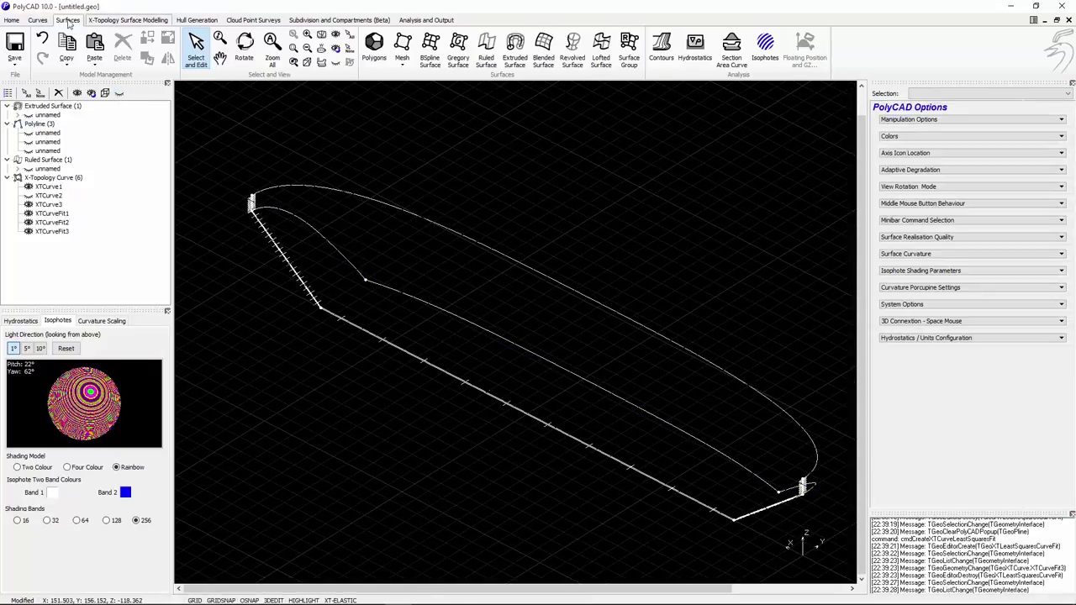
Step: Draw section X-Topology curves at X 35 and X 5 from the centreline knuckles through the bottom-side knuckles to the deck edge, with grid snap off
click(11, 21)
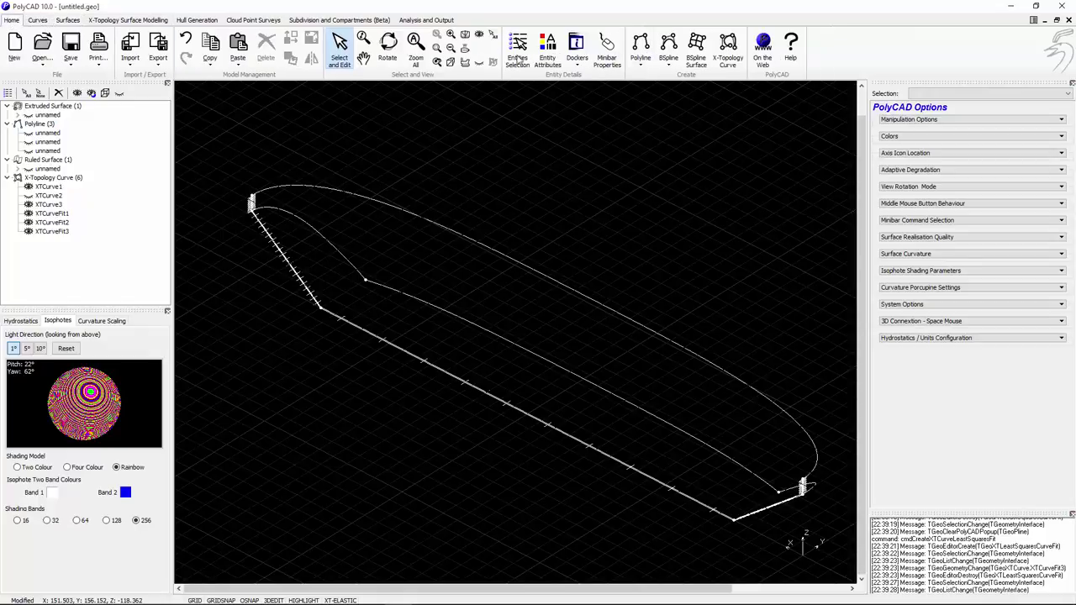
click(728, 51)
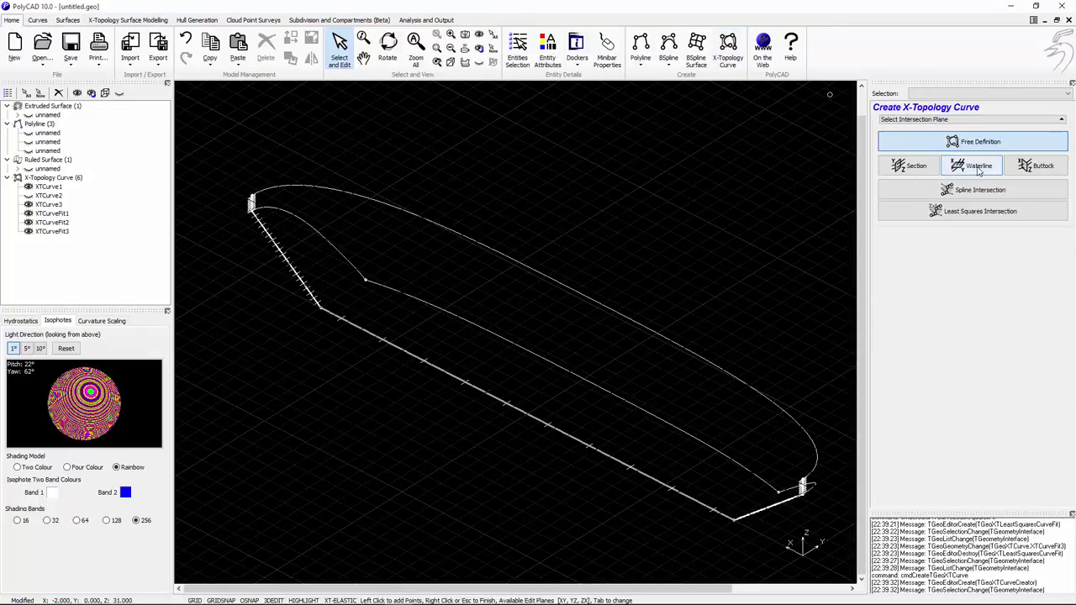
click(910, 166)
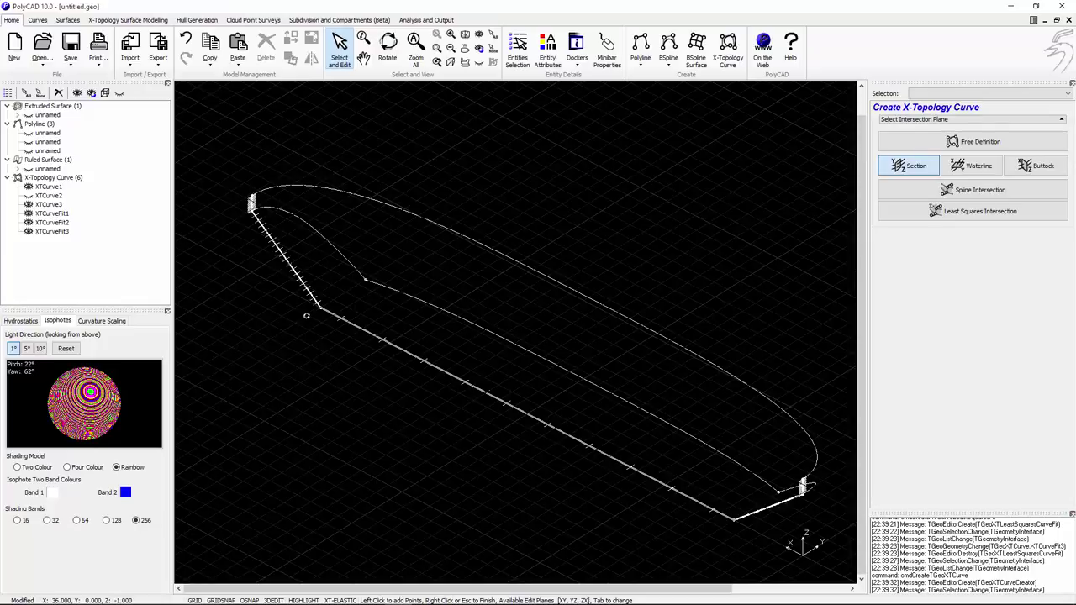
click(321, 312)
click(367, 283)
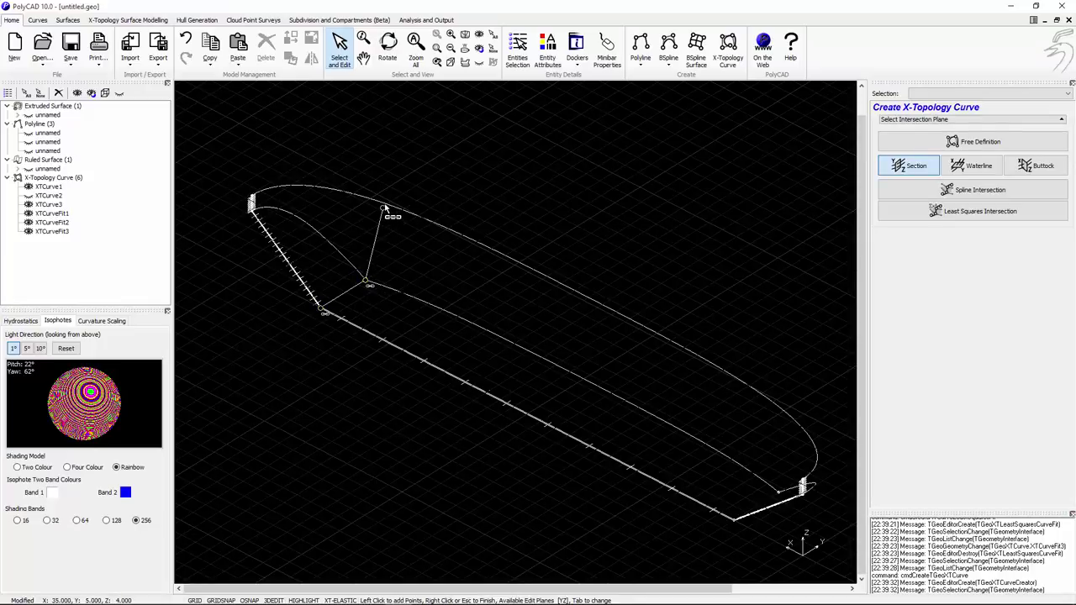
click(226, 599)
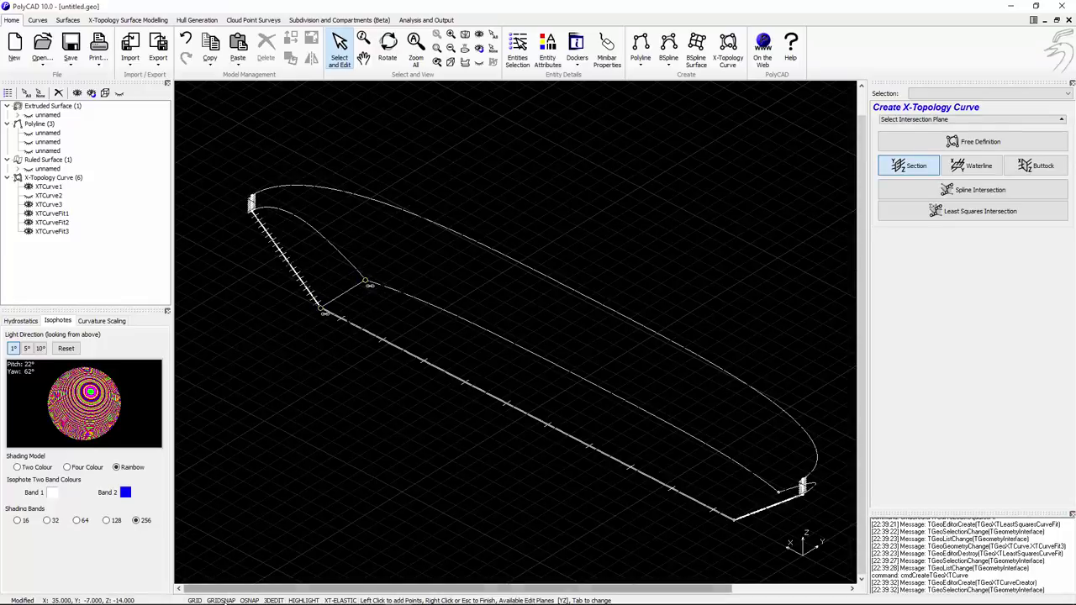
click(389, 207)
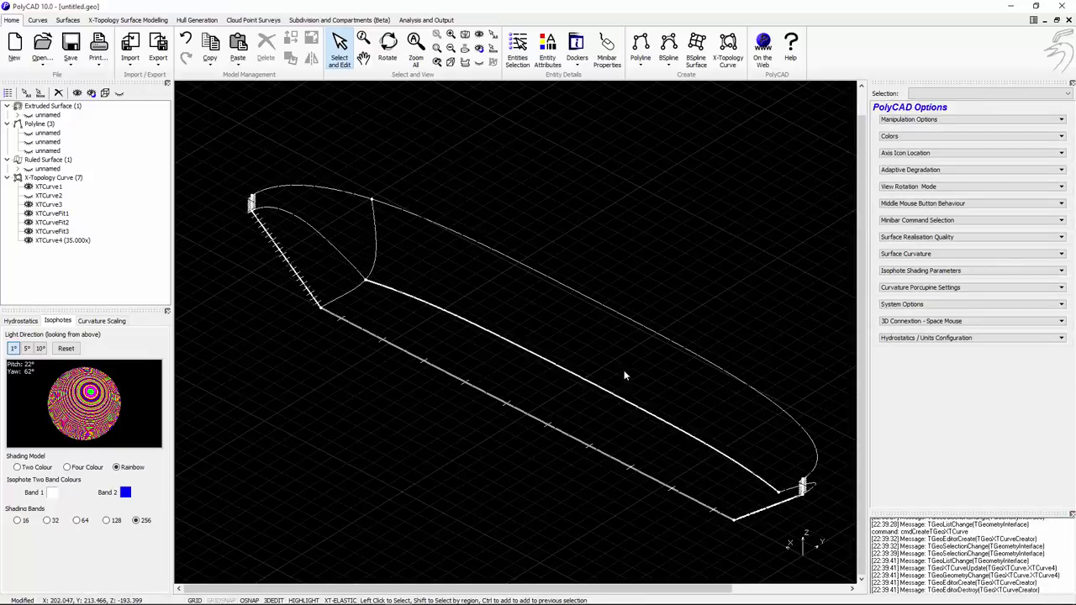
click(725, 55)
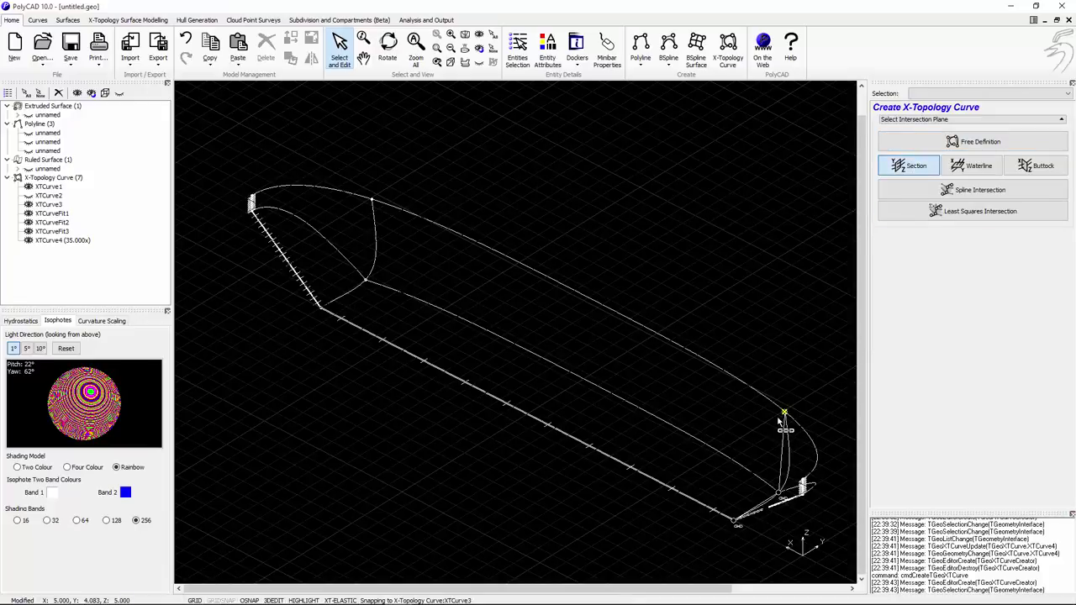
click(767, 304)
Step: Apply the knuckle surface tangent constraint to the long middle bottom-side curve and both fitted end curves
click(414, 299)
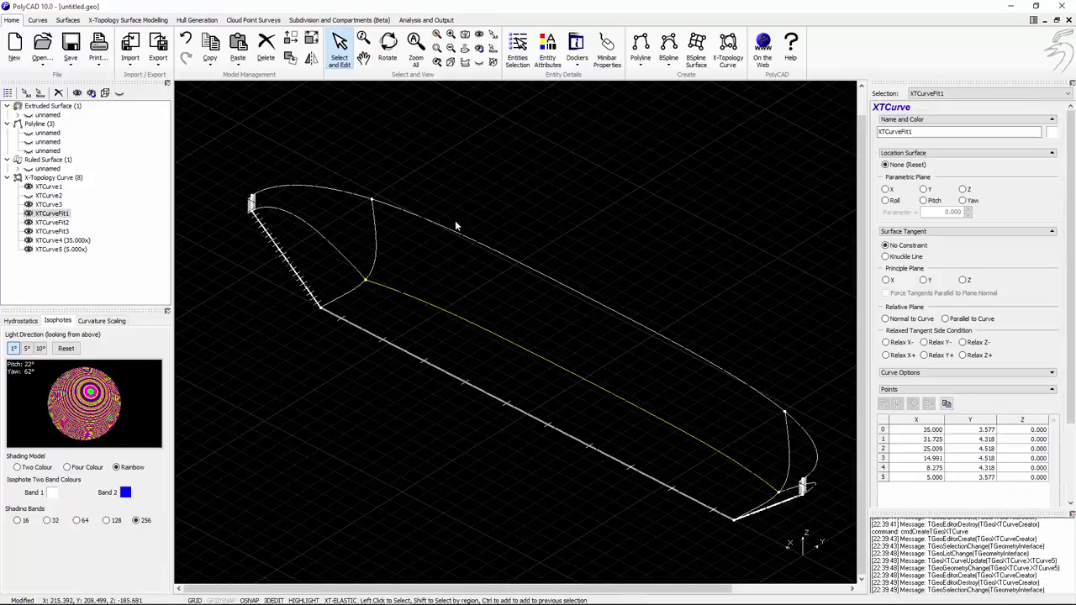
click(906, 256)
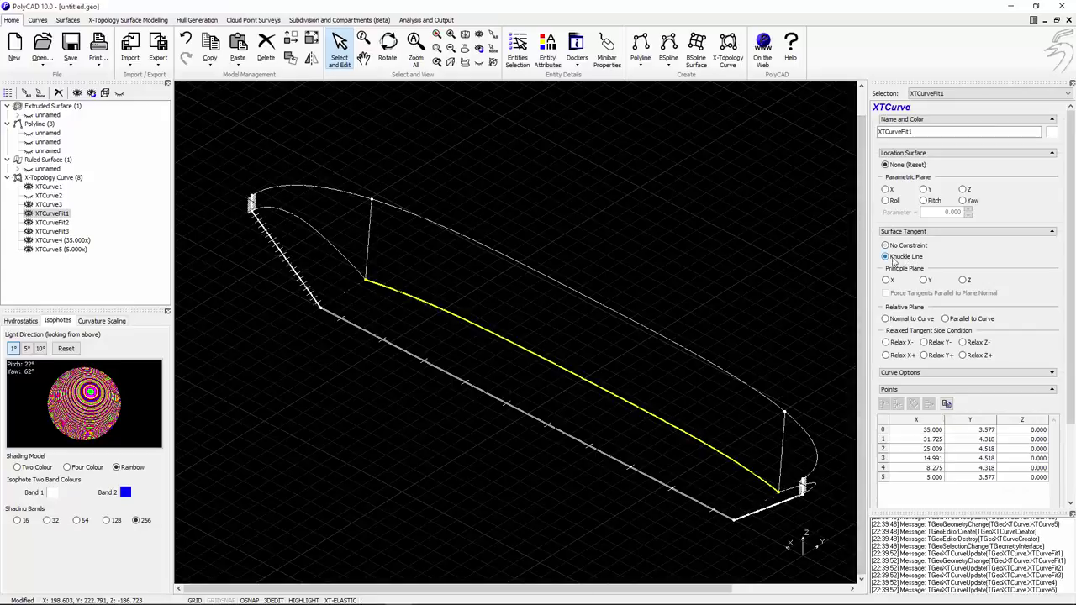
click(333, 240)
shift+click(790, 498)
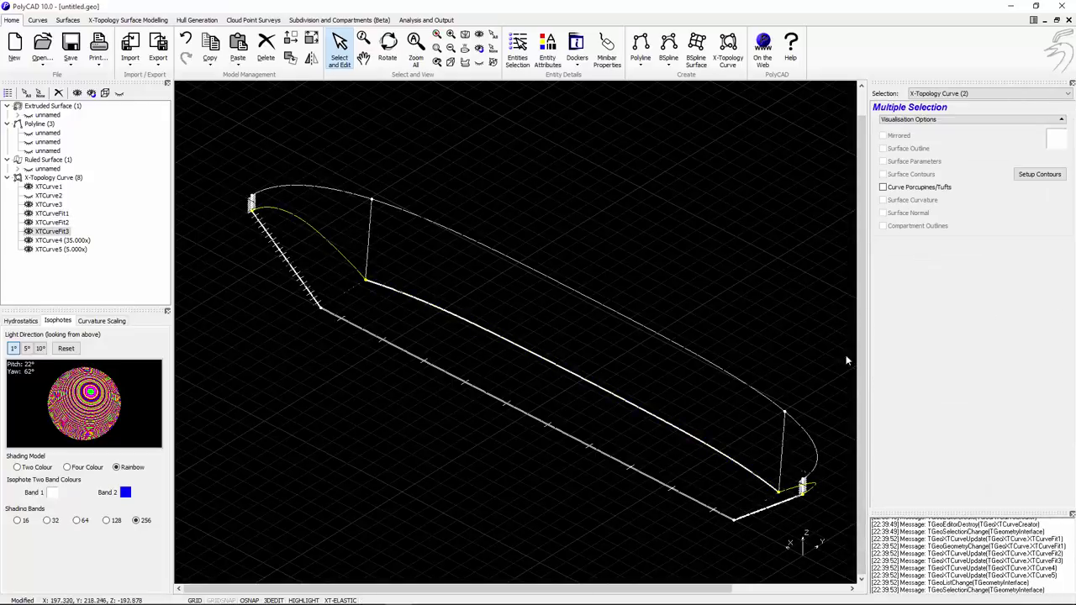
right_click(641, 243)
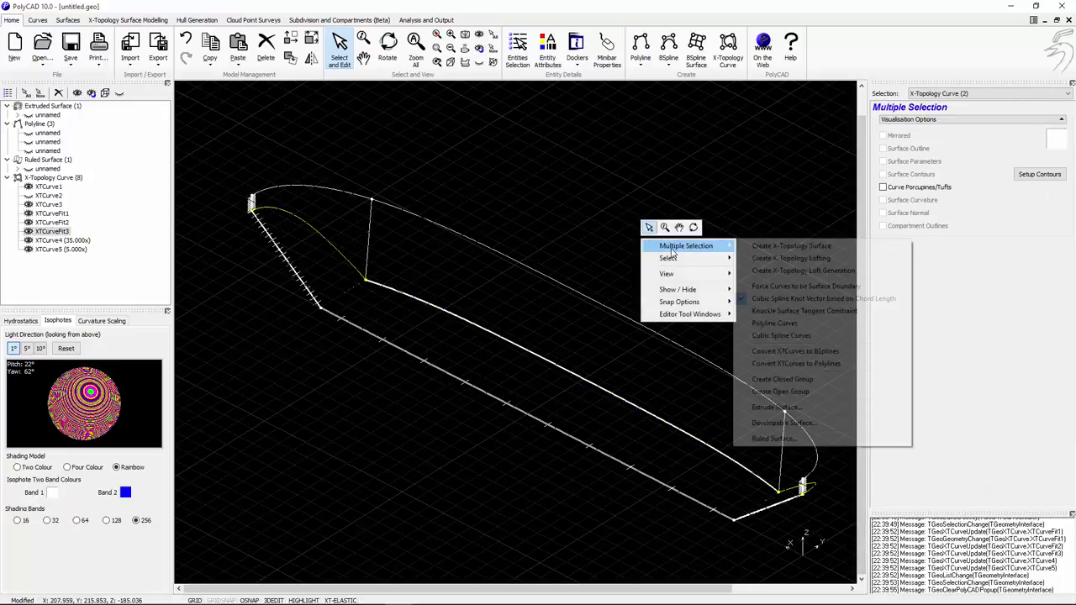
click(815, 313)
Step: Snap the loose end point of the fitted bottom-side curve near X 40 onto the corner of the centreline profile
scroll(418, 166, up, 5)
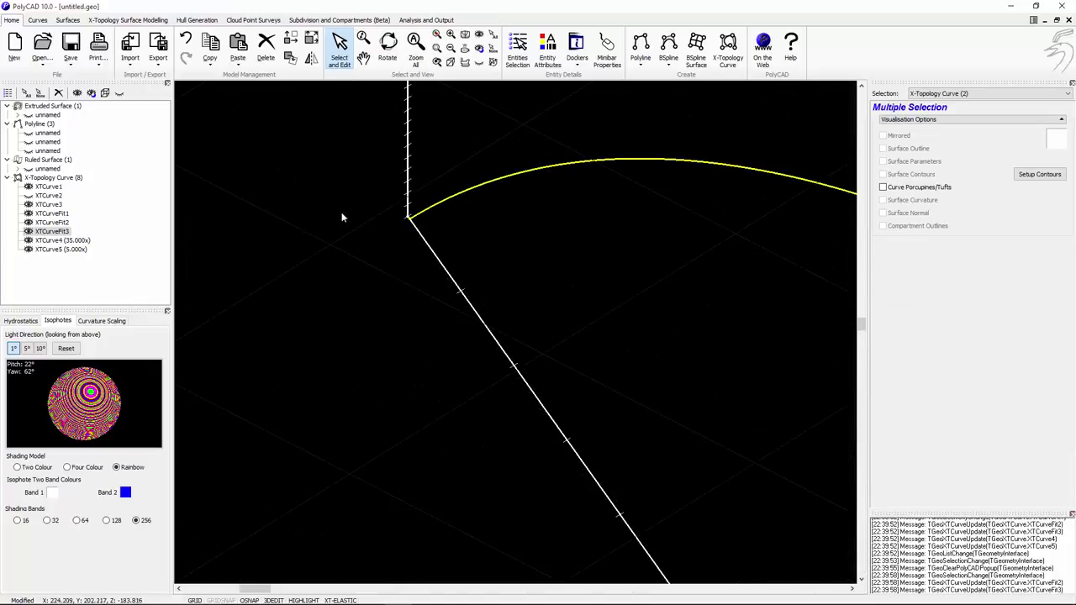
scroll(419, 238, up, 5)
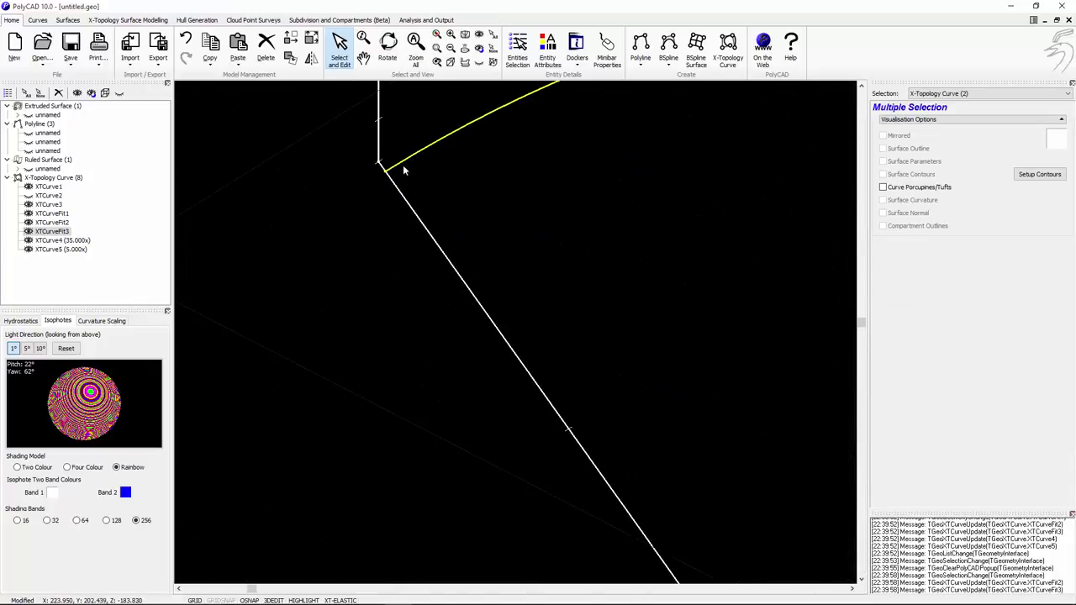
click(403, 166)
click(408, 169)
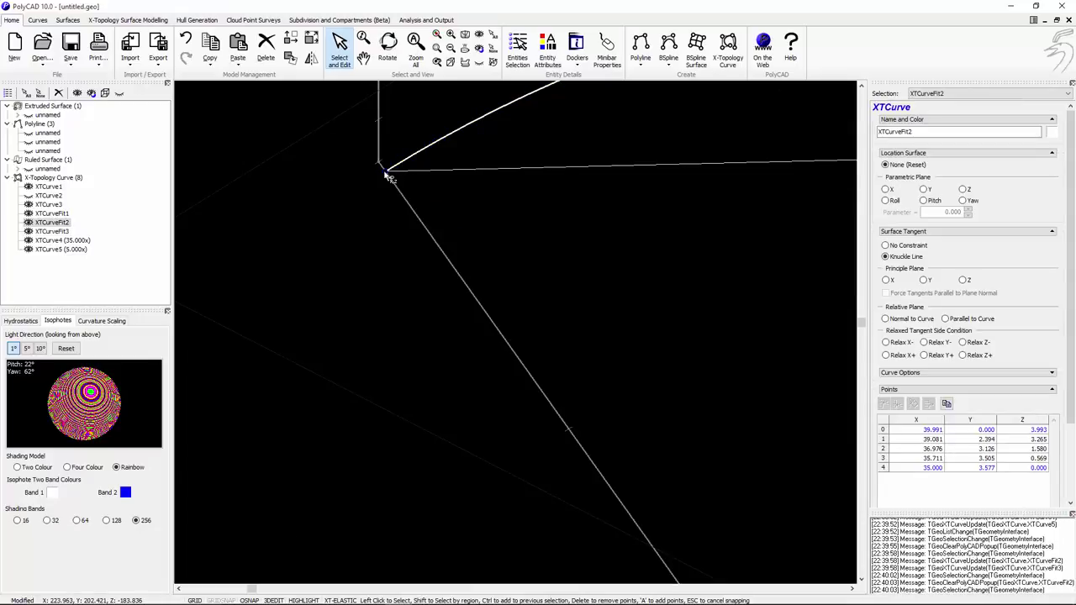
mouse_move(387, 175)
mouse_down()
mouse_move(426, 154)
mouse_move(379, 162)
mouse_up()
scroll(320, 183, down, 4)
scroll(480, 343, down, 4)
key(Escape)
Step: Snap the loose end point of the fitted bottom-side curve near the origin onto the corner of the centreline profile
middle_drag(654, 488, 380, 331)
scroll(751, 444, up, 1)
middle_drag(752, 444, 553, 358)
scroll(504, 360, up, 3)
click(473, 392)
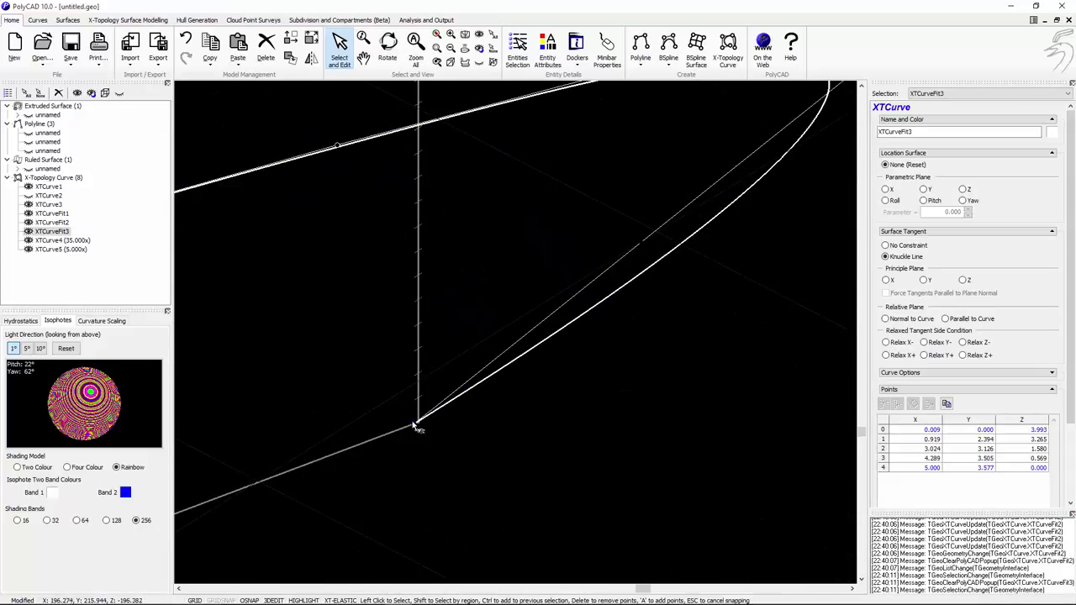
mouse_move(415, 429)
mouse_down()
mouse_move(452, 395)
mouse_move(459, 404)
mouse_move(443, 426)
mouse_move(466, 413)
mouse_move(429, 424)
mouse_up()
scroll(468, 418, down, 8)
key(Escape)
Step: Link the deck edge curve's end points at X 40 and X 0 to the centreline profile curve
middle_drag(565, 385, 509, 279)
click(510, 276)
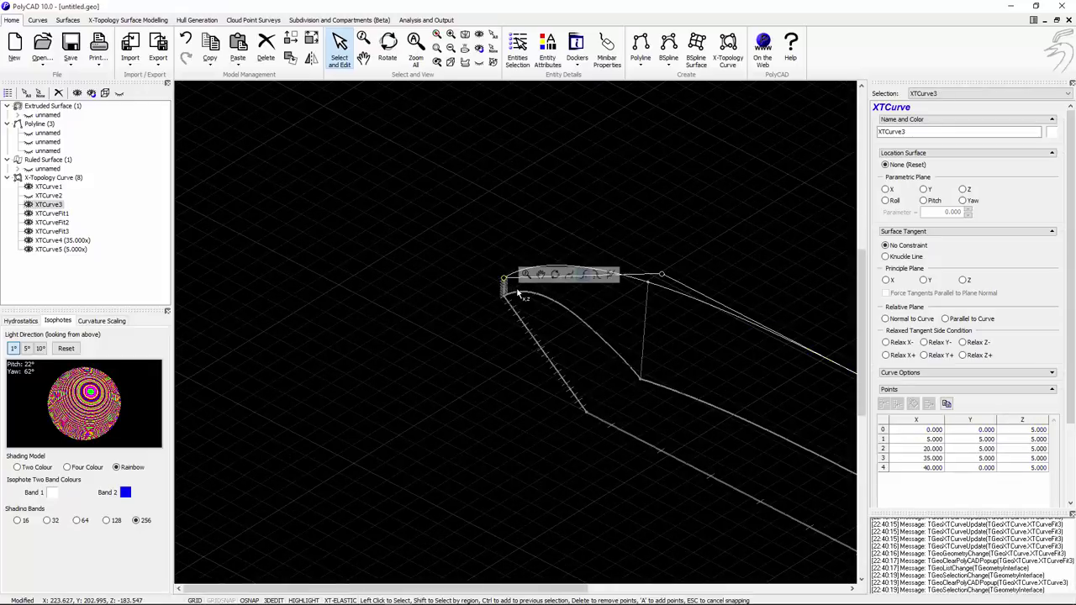
right_click(555, 296)
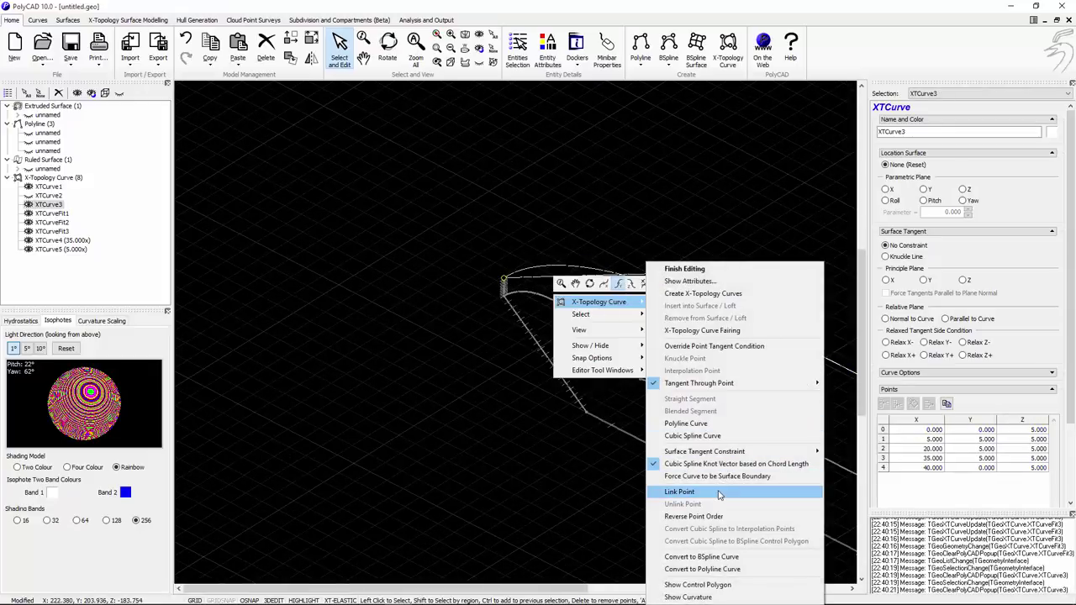
click(745, 491)
middle_drag(747, 475, 551, 418)
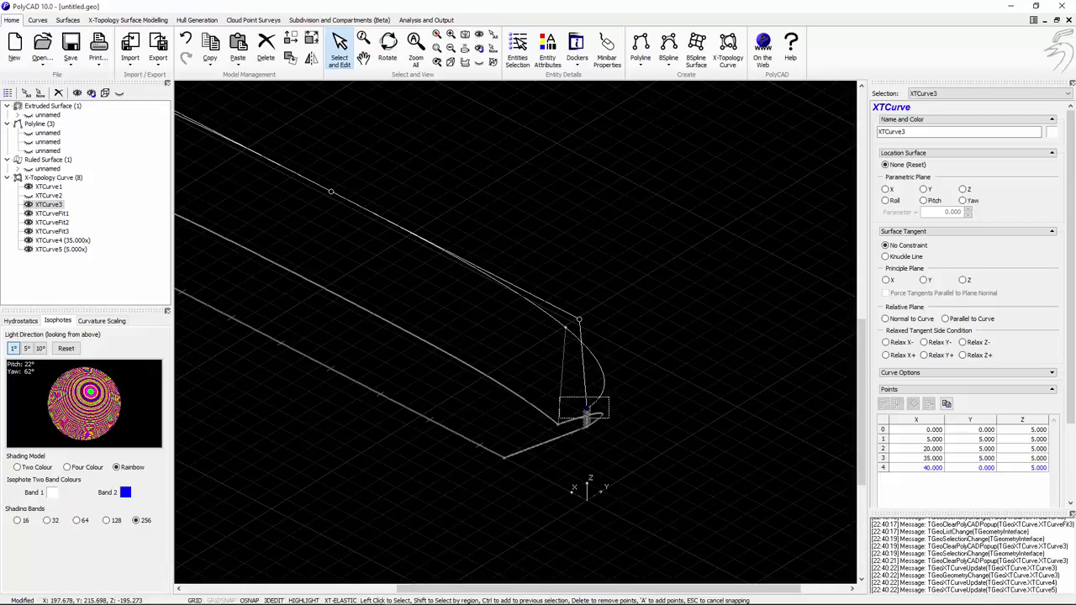
right_click(647, 415)
mouse_move(690, 438)
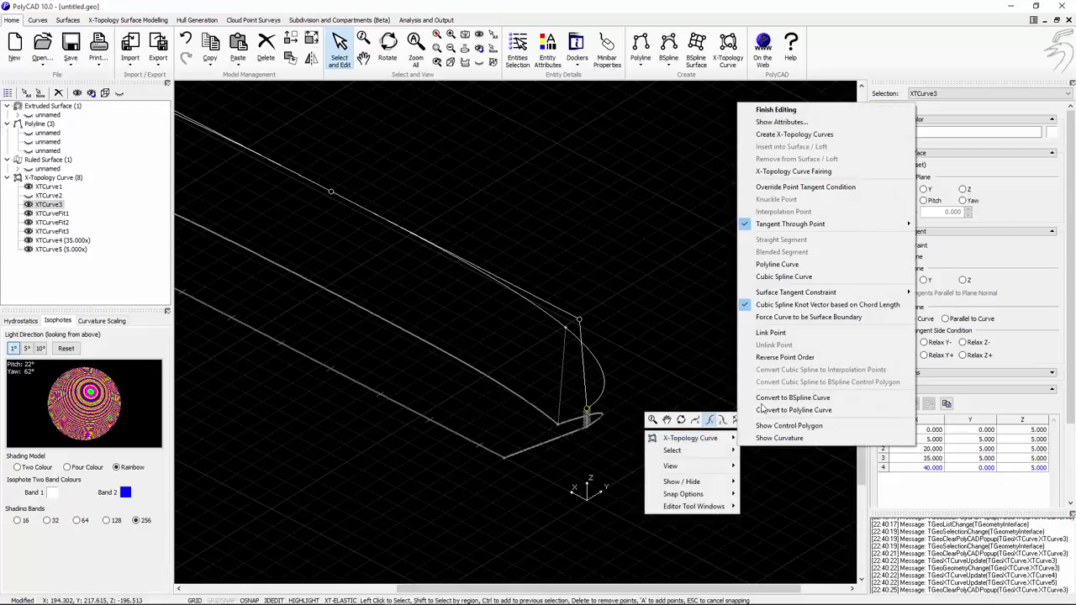
click(773, 333)
click(632, 285)
Step: Create an X-Topology surface from all the displayed X-Topology curves
scroll(622, 281, down, 6)
scroll(563, 308, up, 1)
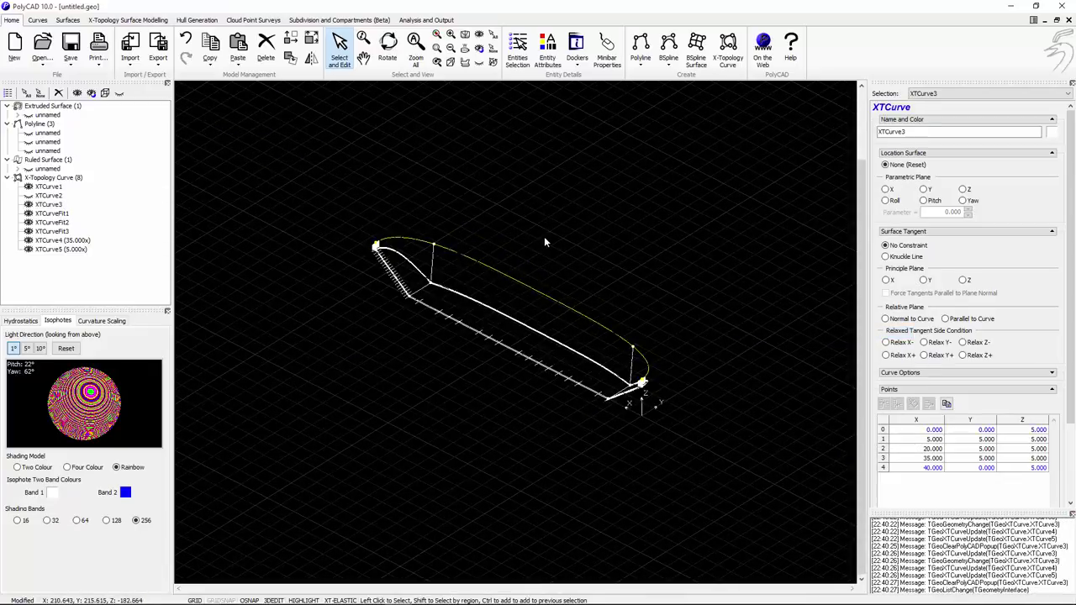
key(ctrl+a)
right_click(499, 210)
mouse_move(531, 214)
click(659, 212)
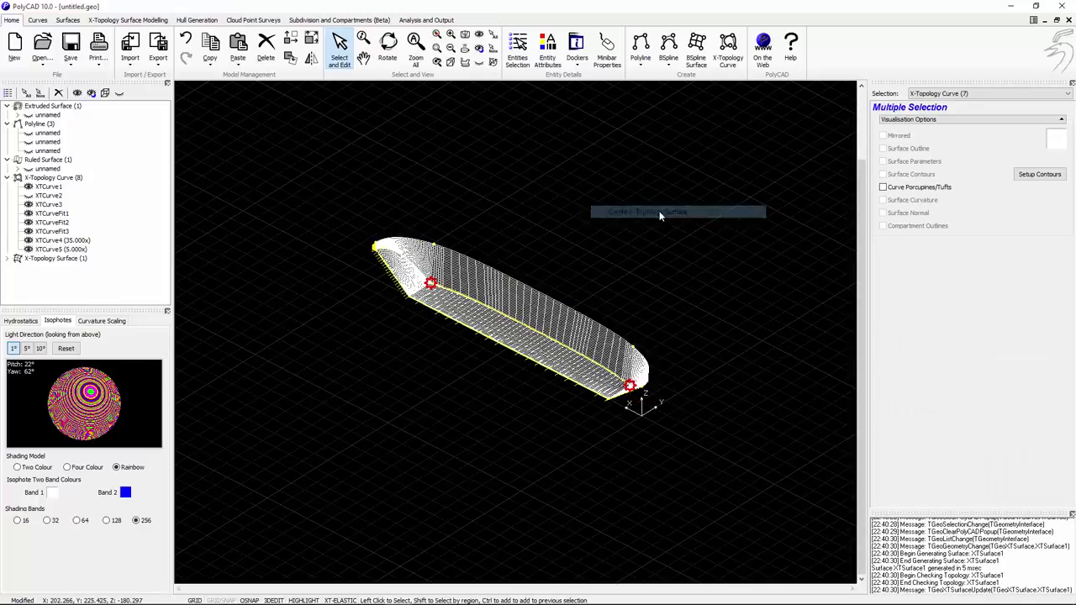
Step: Replace the new surface's mesh display with contours spaced 0.5 in X and 0.25 in Y and Z
click(388, 49)
drag(605, 336, 558, 421)
click(340, 49)
click(484, 243)
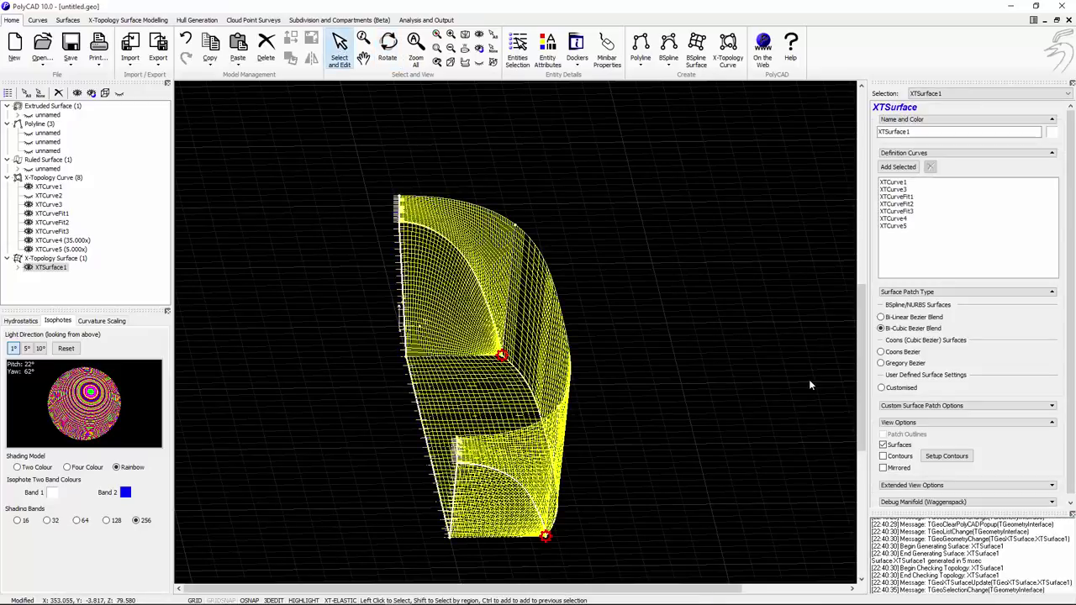
click(883, 445)
click(884, 455)
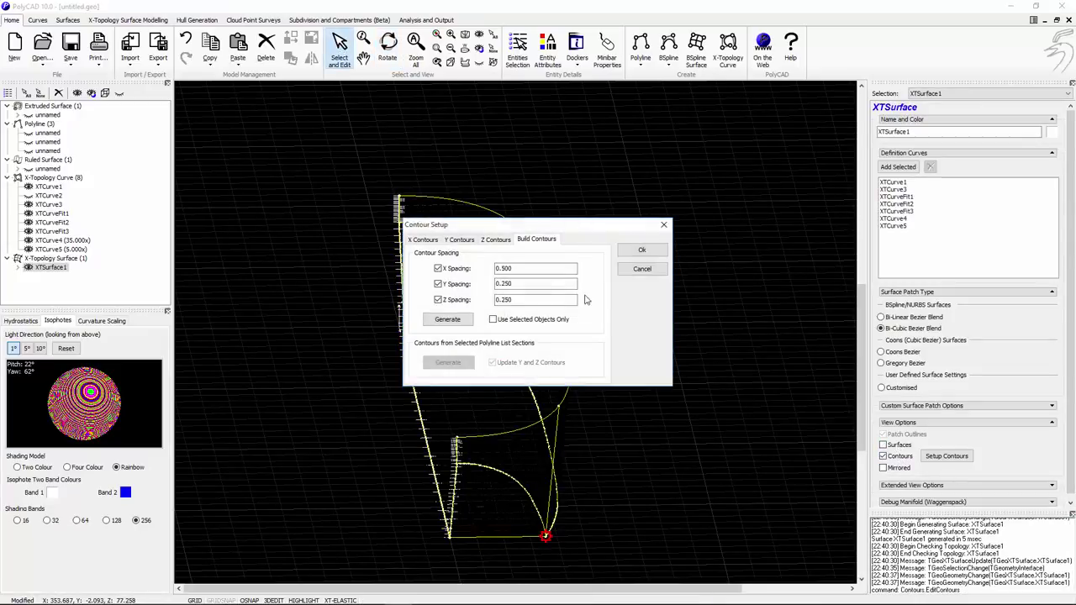
click(642, 249)
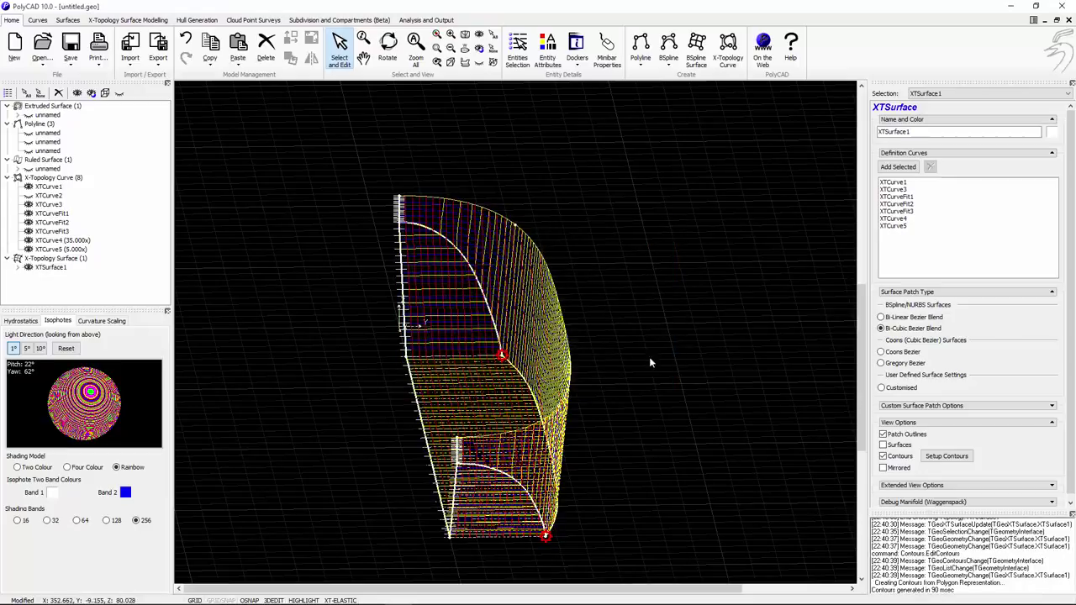
Step: Switch to perspective projection and display the hull surface mirrored to show both sides
click(388, 47)
click(451, 63)
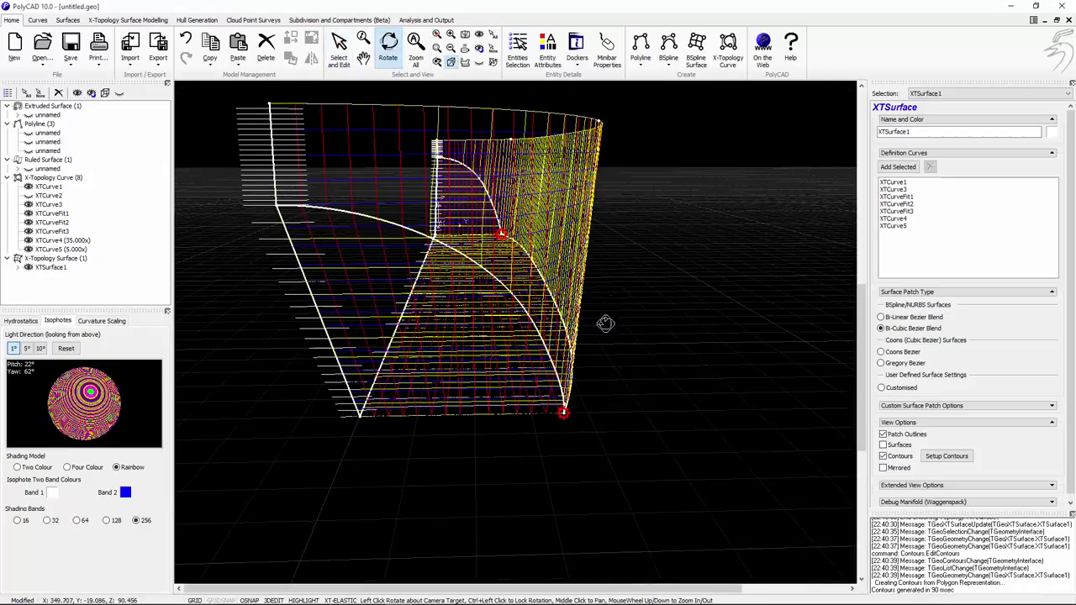
drag(597, 336, 564, 331)
scroll(564, 332, down, 3)
middle_drag(564, 332, 748, 416)
drag(747, 437, 587, 419)
click(904, 469)
drag(690, 391, 559, 395)
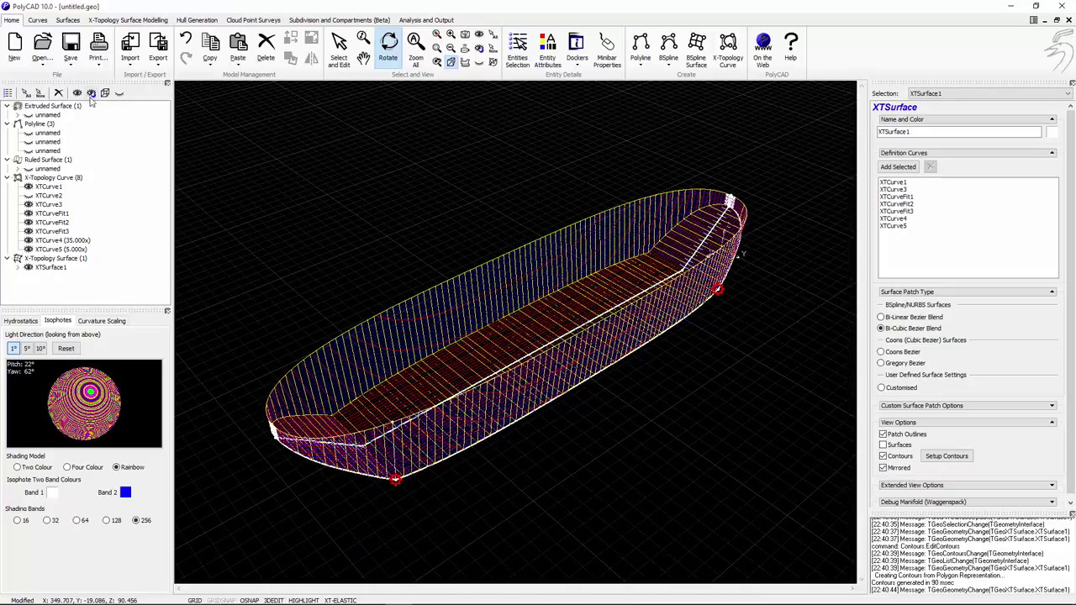
Step: Show the hull surface shaded and change its colour to dark blue
click(91, 93)
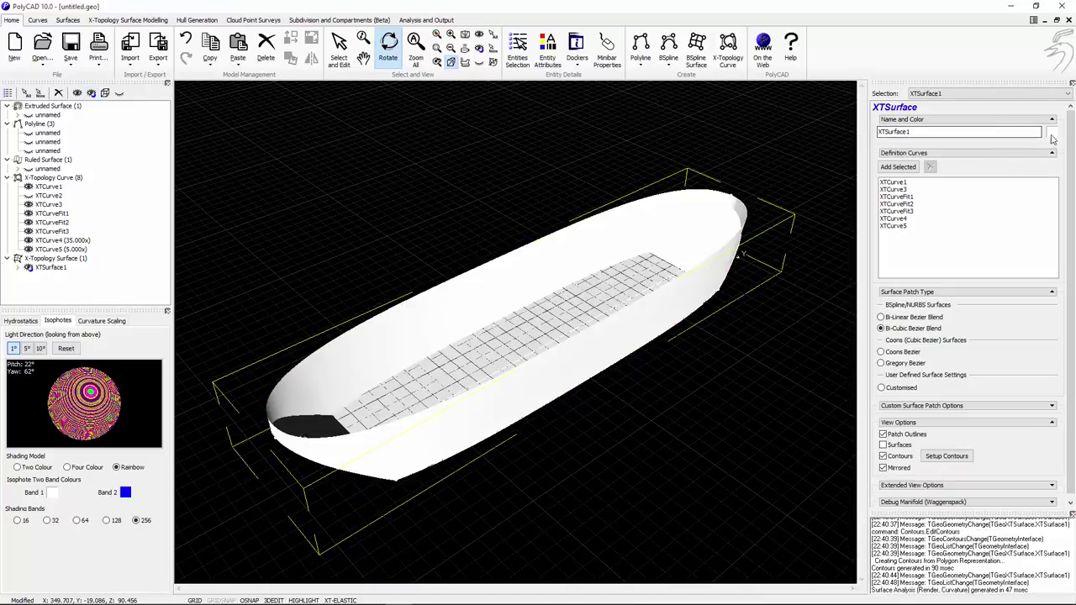
click(1051, 134)
click(497, 312)
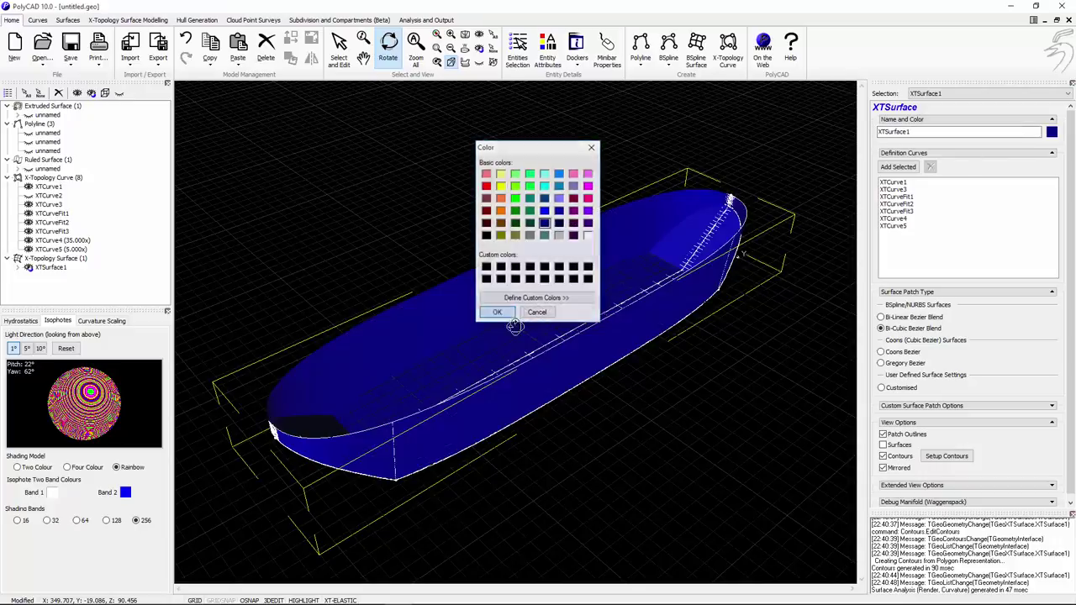
mouse_move(497, 312)
mouse_down()
mouse_move(630, 308)
mouse_move(648, 284)
mouse_move(605, 280)
mouse_move(530, 294)
mouse_move(724, 328)
mouse_up()
Step: Set the surface patch type to Bi-Linear Bezier Blend and inspect the shaded hull from several sides
click(904, 318)
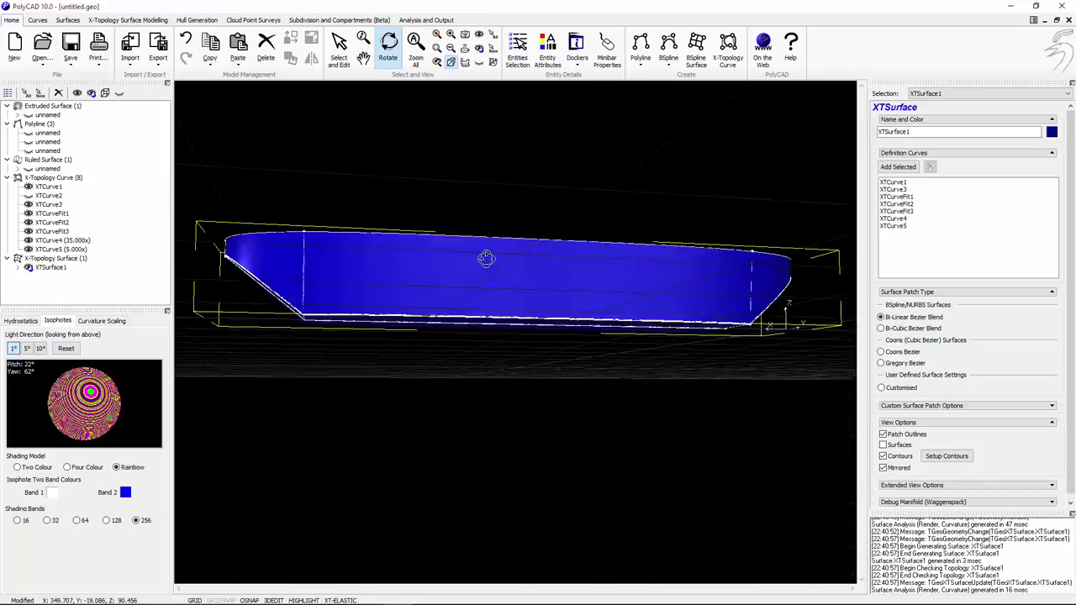
drag(488, 255, 429, 227)
drag(310, 233, 437, 256)
drag(325, 283, 554, 297)
drag(412, 305, 684, 324)
scroll(684, 325, up, 5)
drag(558, 339, 604, 430)
scroll(681, 366, down, 3)
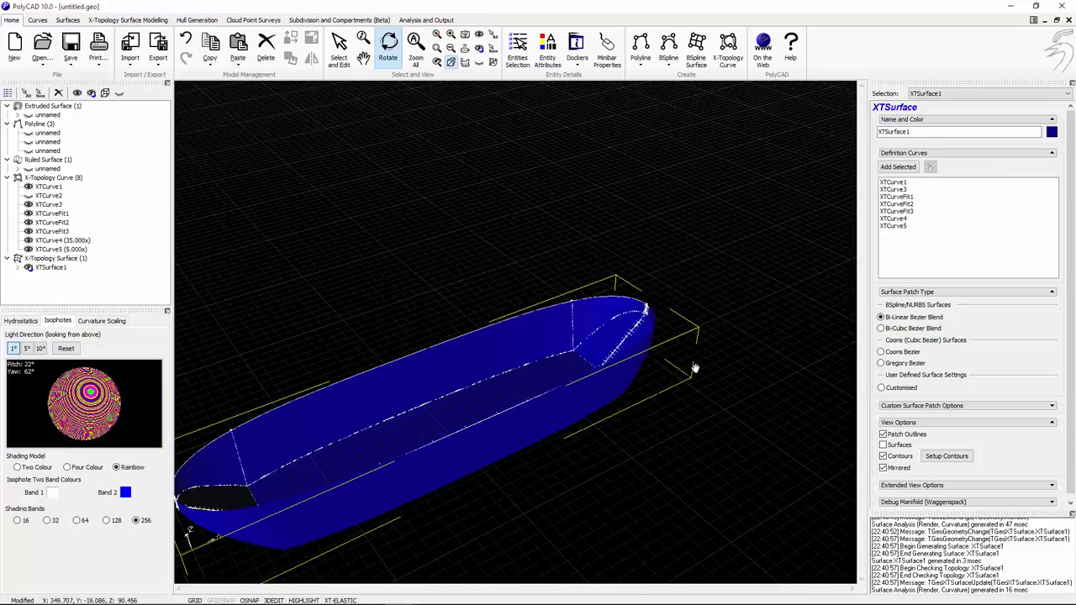
middle_drag(526, 425, 637, 343)
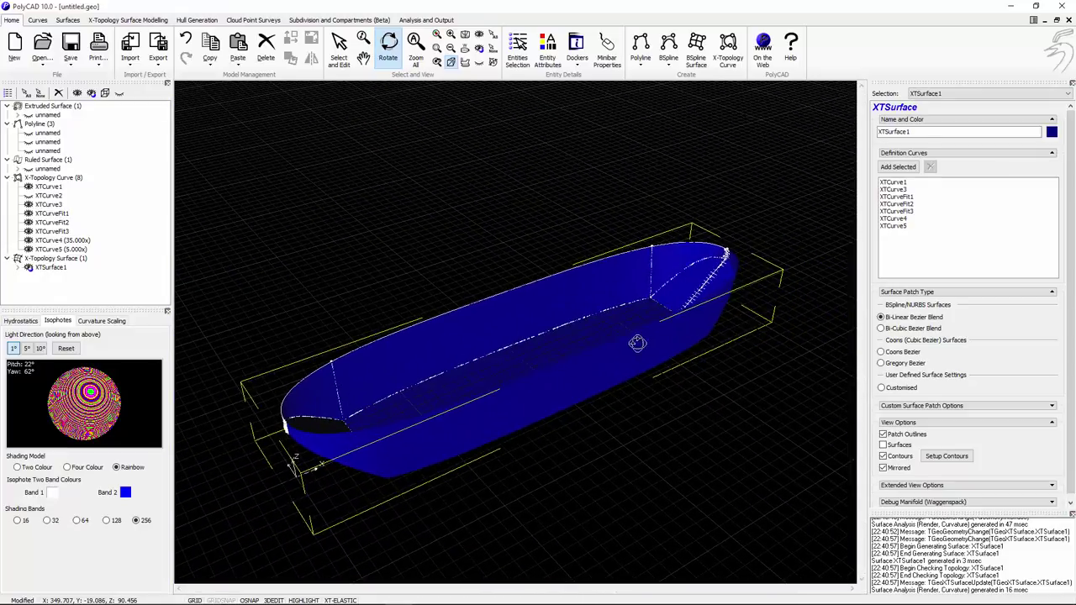
Step: Return the hull to wireframe contours and show rainbow isophotes on it, with the light direction at pitch 11° and yaw 173°
click(77, 94)
right_click(407, 402)
mouse_move(470, 402)
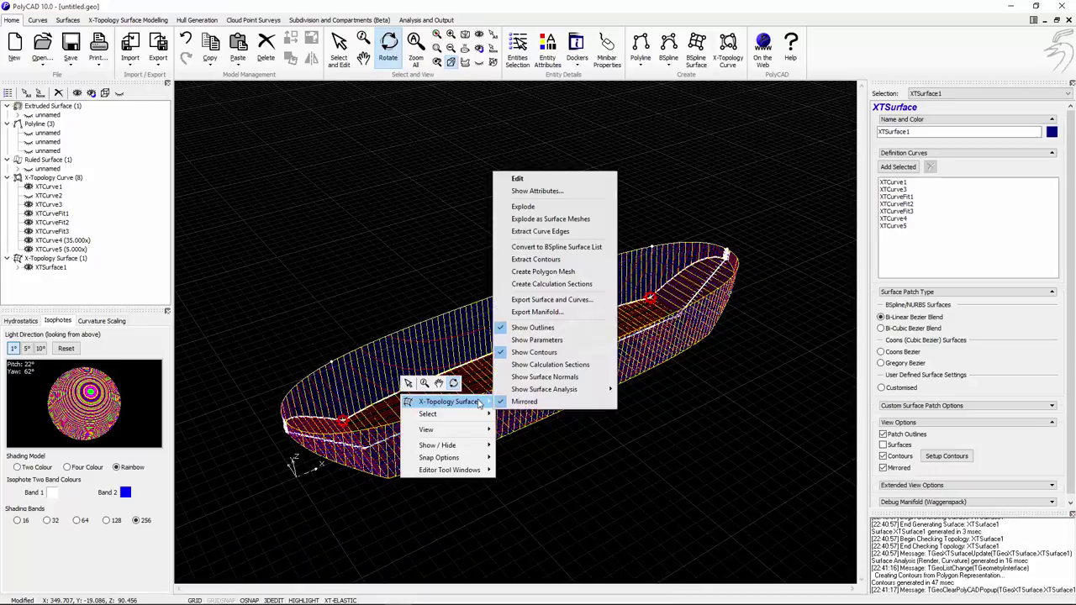
click(669, 427)
mouse_move(669, 427)
mouse_down()
mouse_move(636, 365)
mouse_move(473, 378)
mouse_move(600, 277)
mouse_move(701, 370)
mouse_move(592, 391)
mouse_up()
mouse_move(83, 404)
mouse_down()
mouse_move(97, 392)
mouse_move(77, 404)
mouse_up()
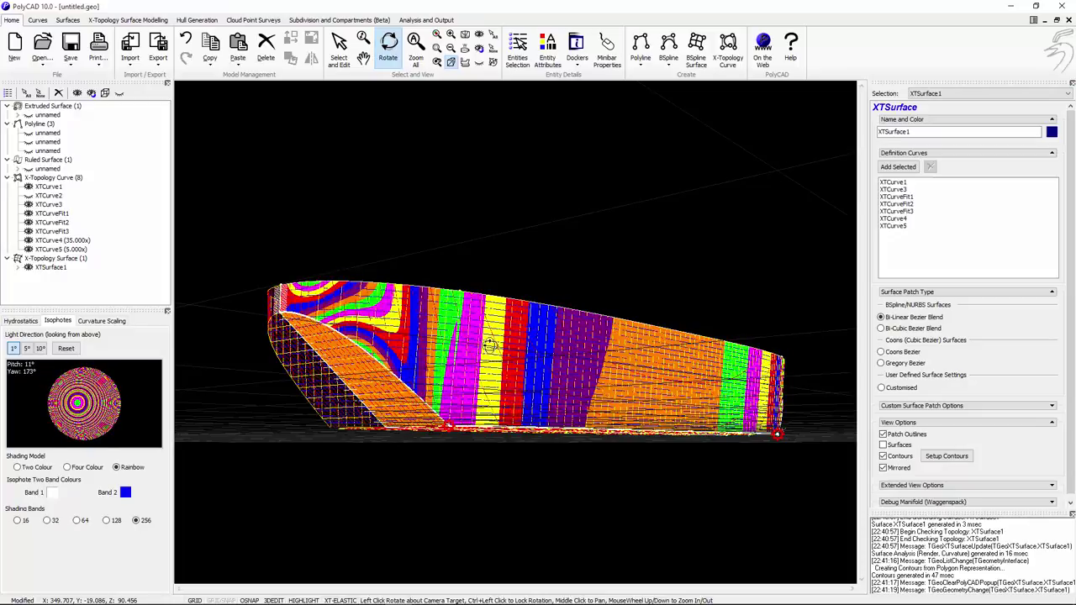
drag(498, 339, 624, 321)
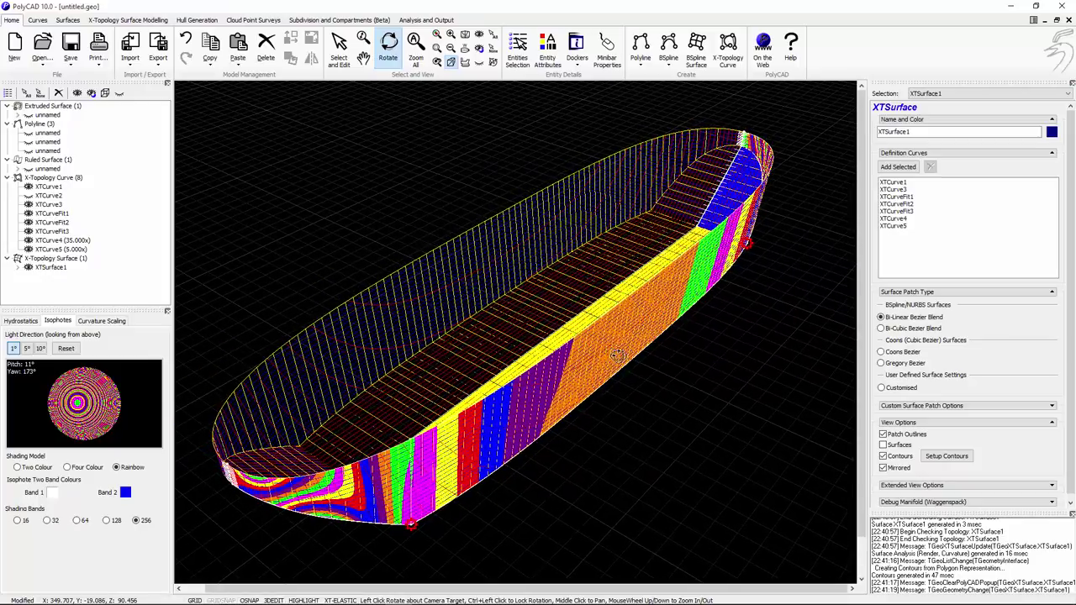